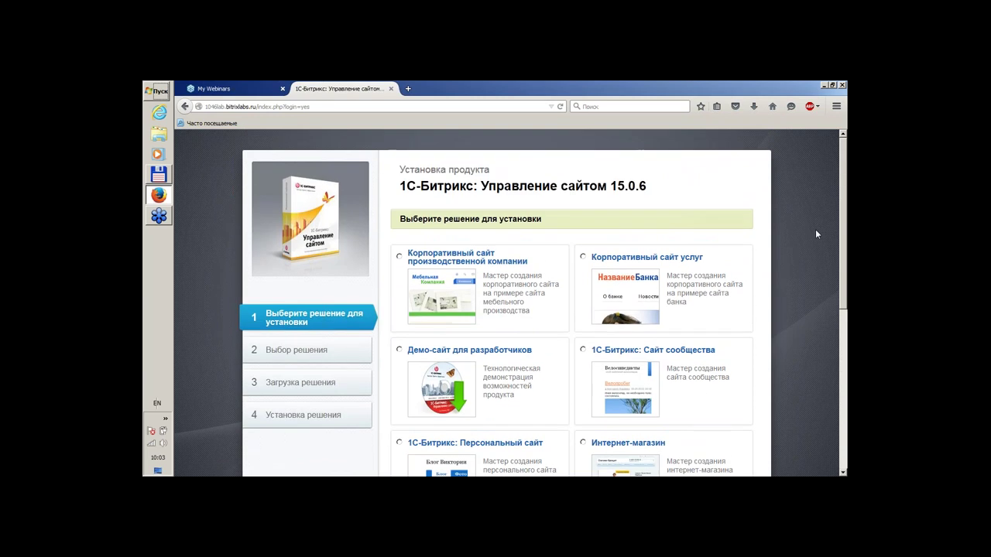
Step: Select the "Интернет-магазин" solution for installation and proceed to its setup wizard
scroll(815, 231, down, 3)
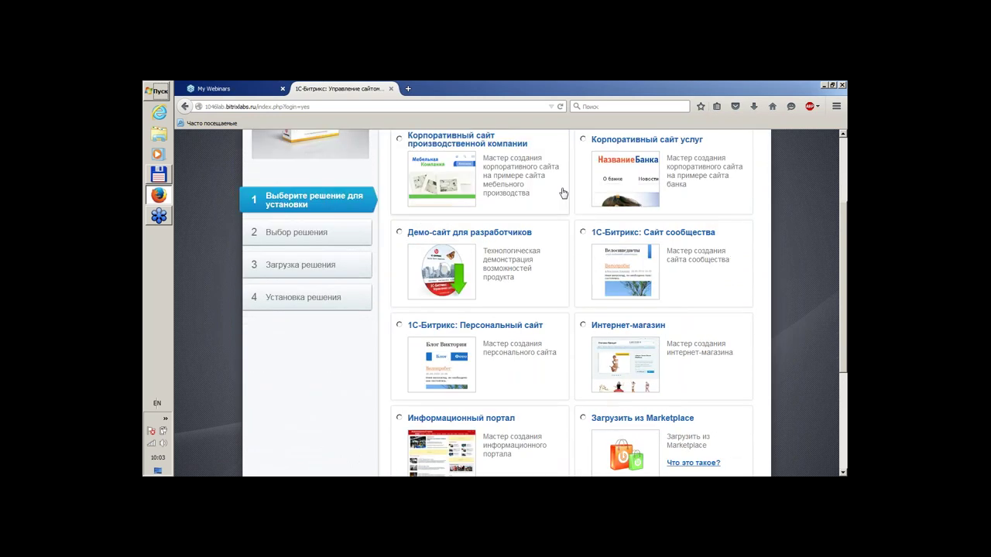
scroll(509, 246, down, 2)
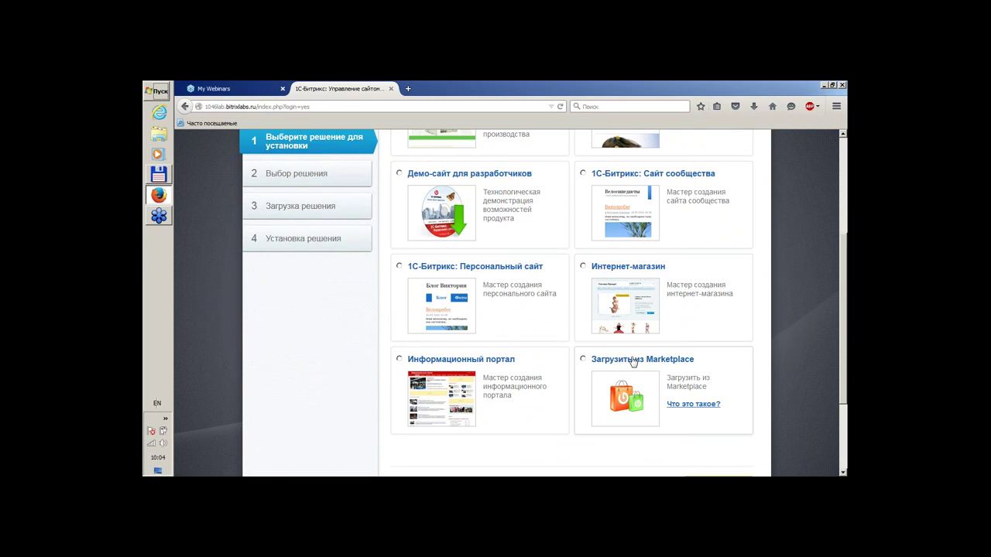
click(597, 267)
scroll(709, 309, down, 3)
click(728, 376)
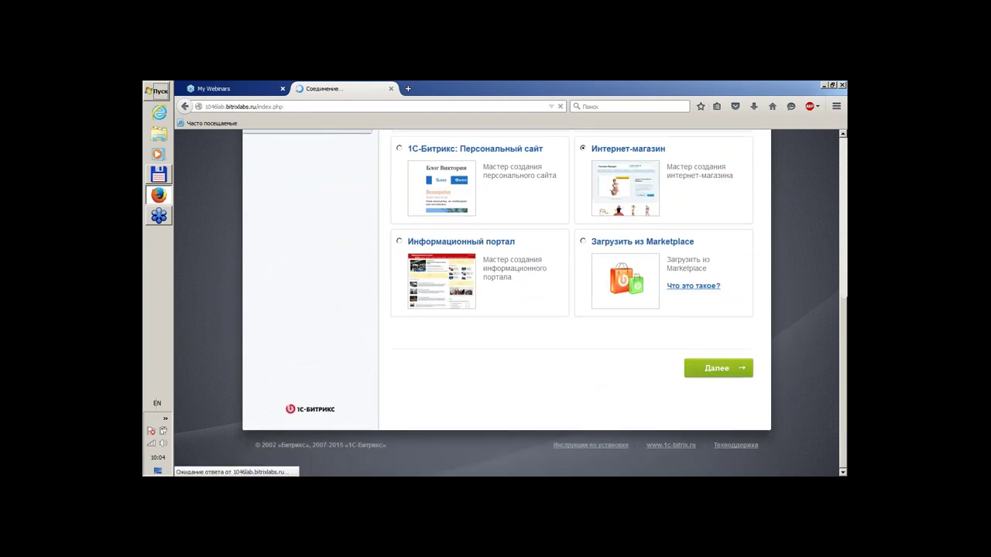
Step: Choose the adaptive template with a vertical menu ("Адаптивный шаблон с вертикальным меню") and continue to theme selection
scroll(790, 353, down, 3)
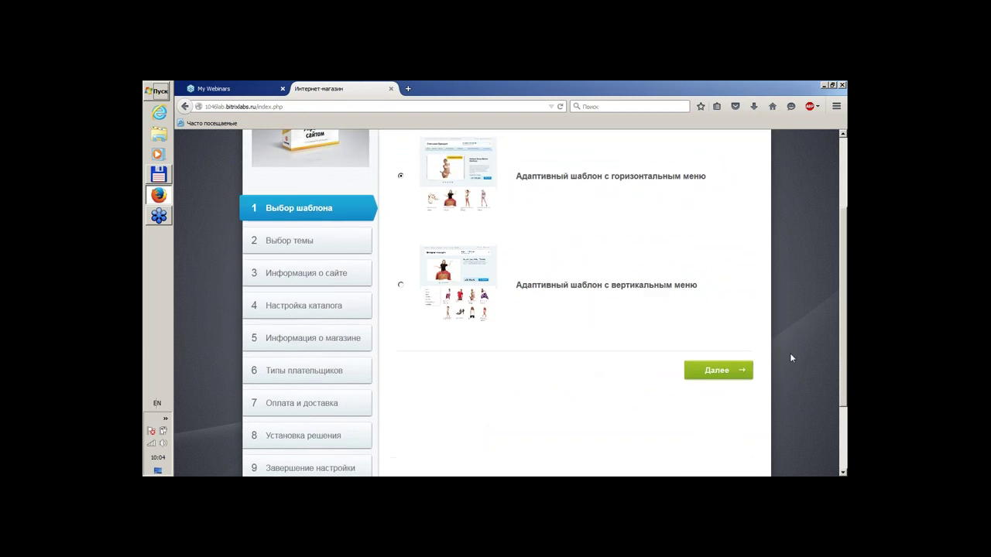
scroll(789, 353, up, 1)
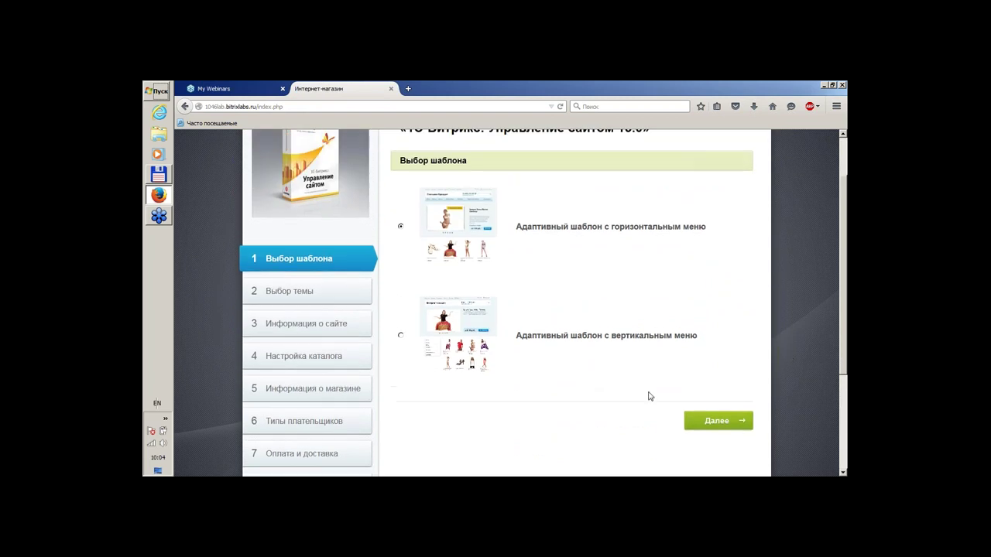
click(400, 336)
click(717, 427)
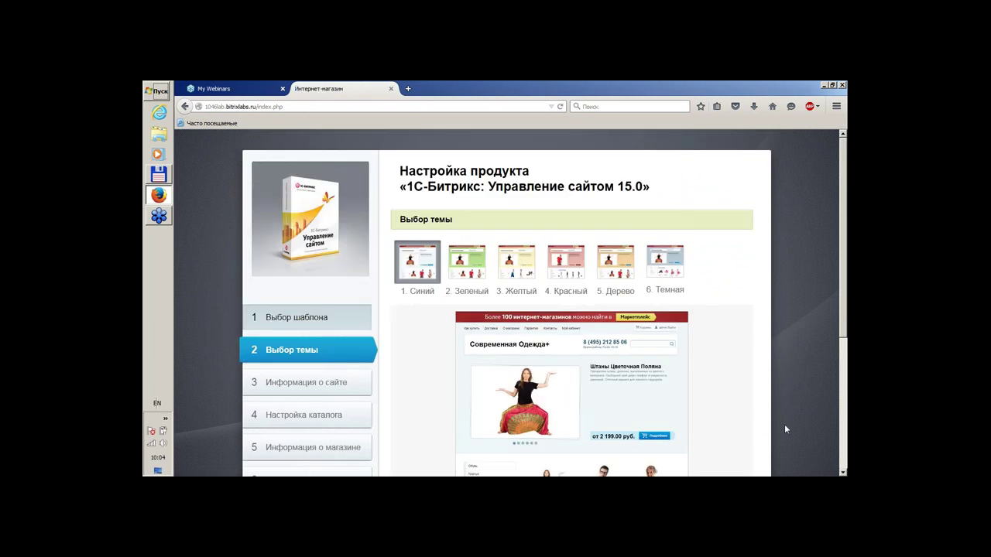
Step: Choose the green theme ("Зеленый") for the store and continue to the site information
scroll(773, 328, down, 2)
click(468, 207)
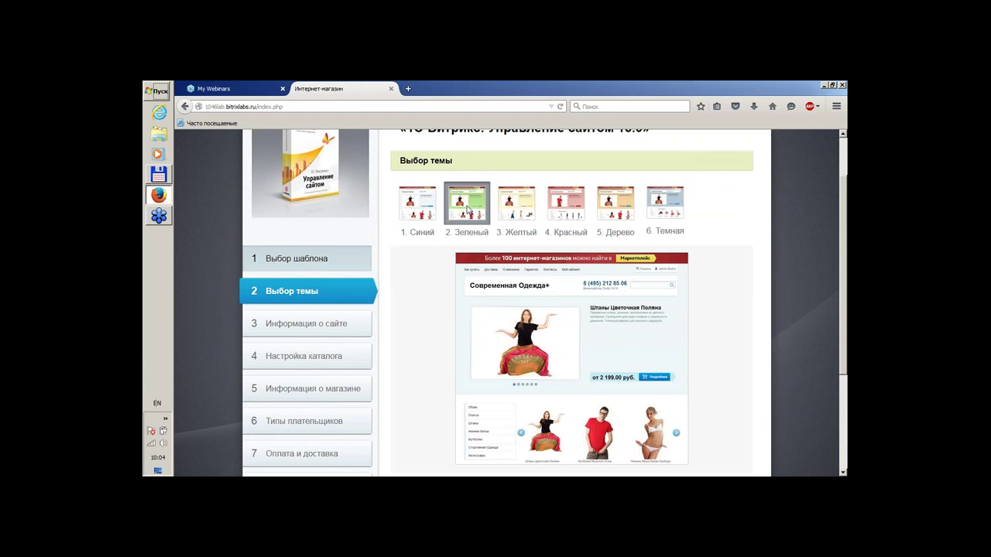
scroll(717, 291, down, 2)
scroll(718, 291, down, 2)
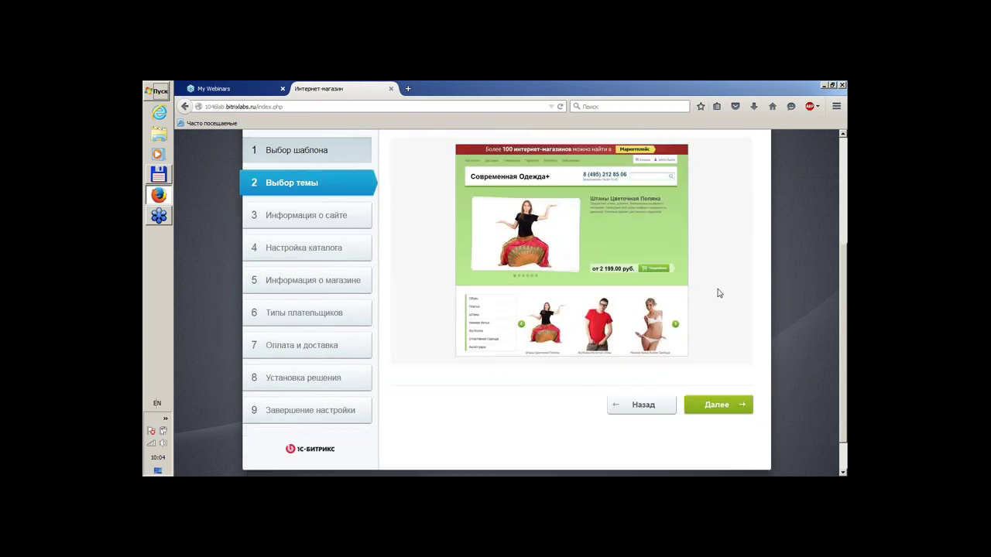
click(717, 397)
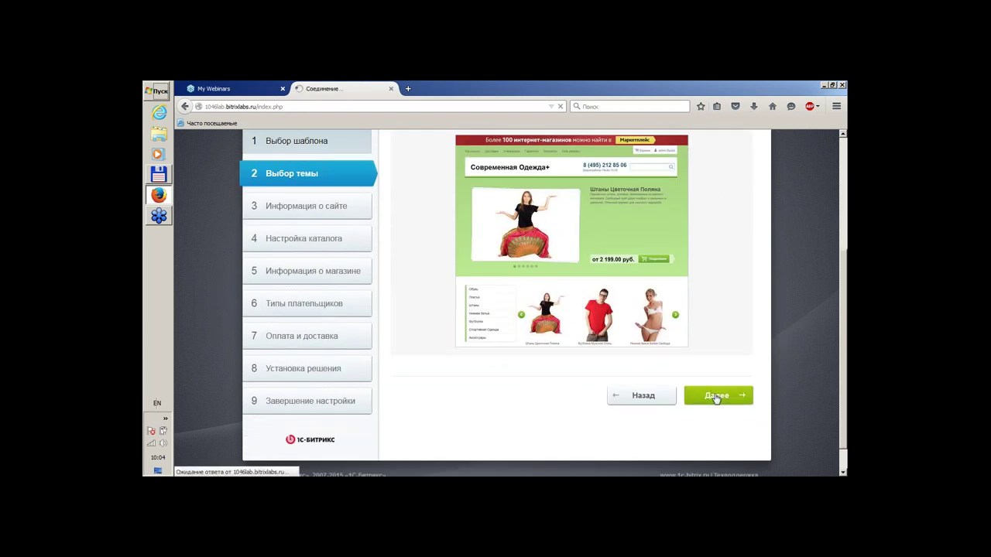
Step: Review the site information form and accept its default contents to reach the catalog settings
scroll(742, 306, down, 8)
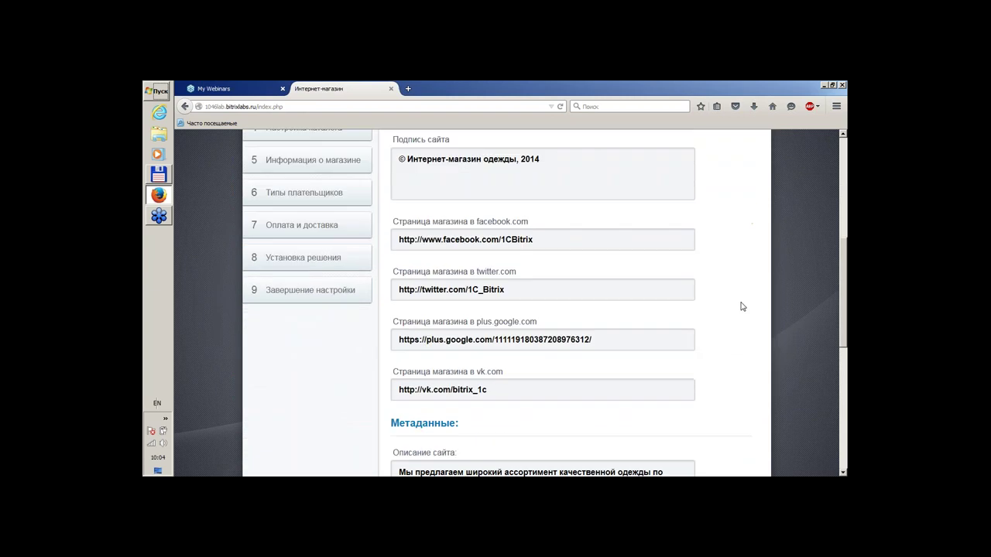
scroll(740, 308, up, 8)
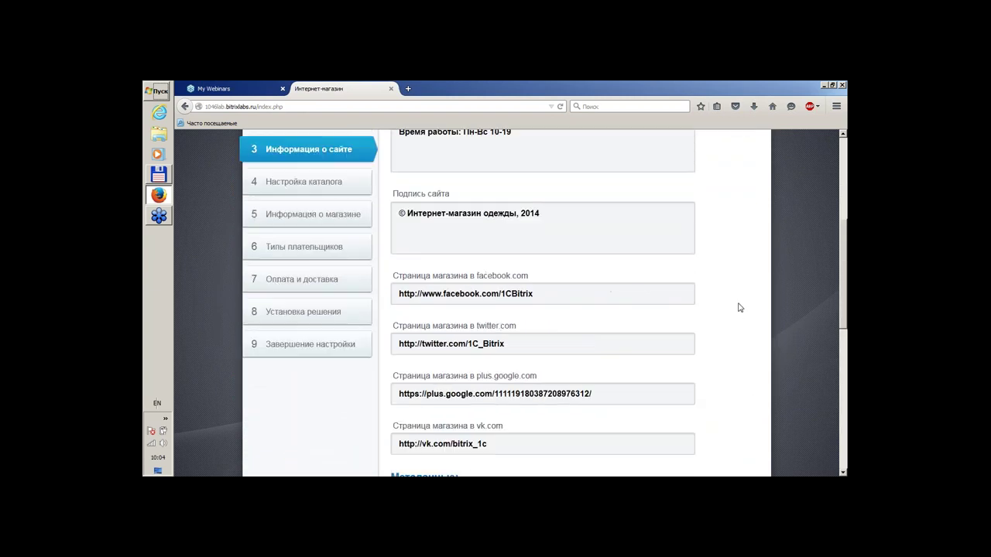
scroll(739, 307, down, 9)
click(718, 372)
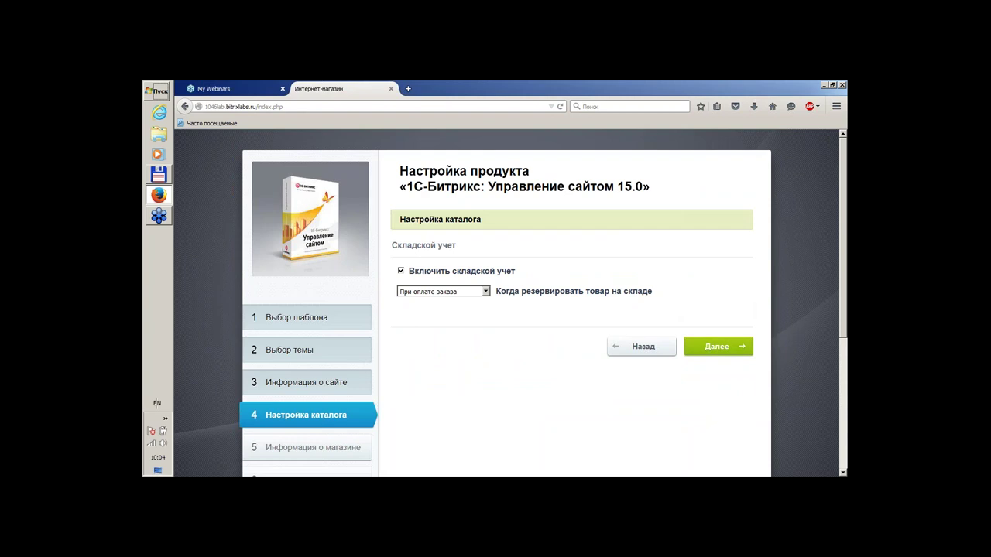
Step: Accept the default catalog settings with warehouse accounting enabled and the default store information
click(727, 347)
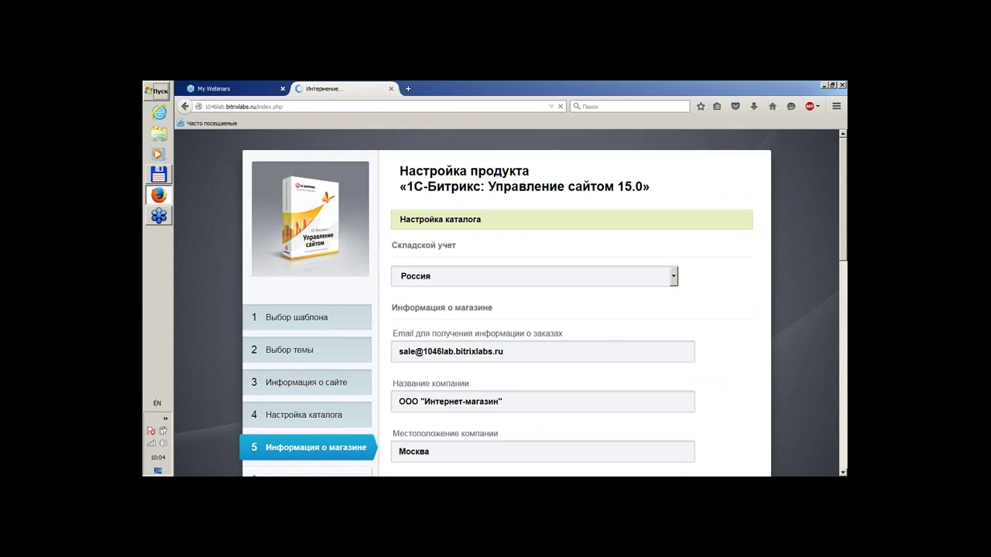
scroll(728, 349, down, 3)
scroll(719, 350, down, 5)
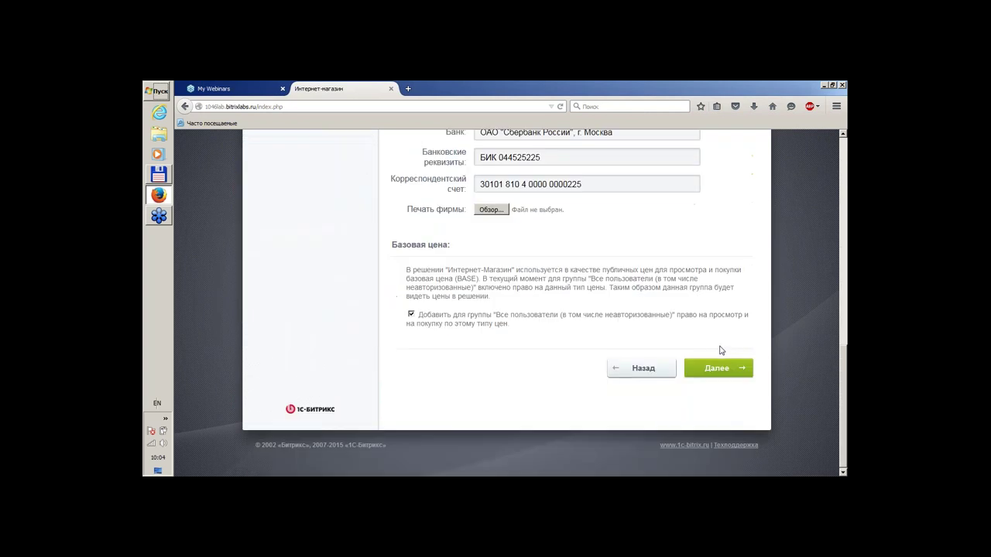
click(712, 371)
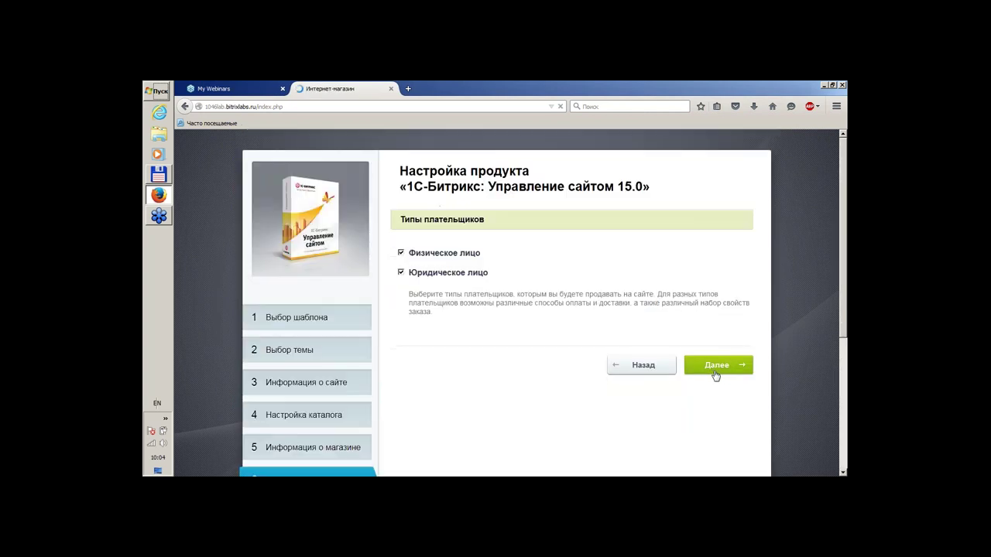
Step: Accept the default payer types and payment and delivery methods to start installing the solution
click(715, 375)
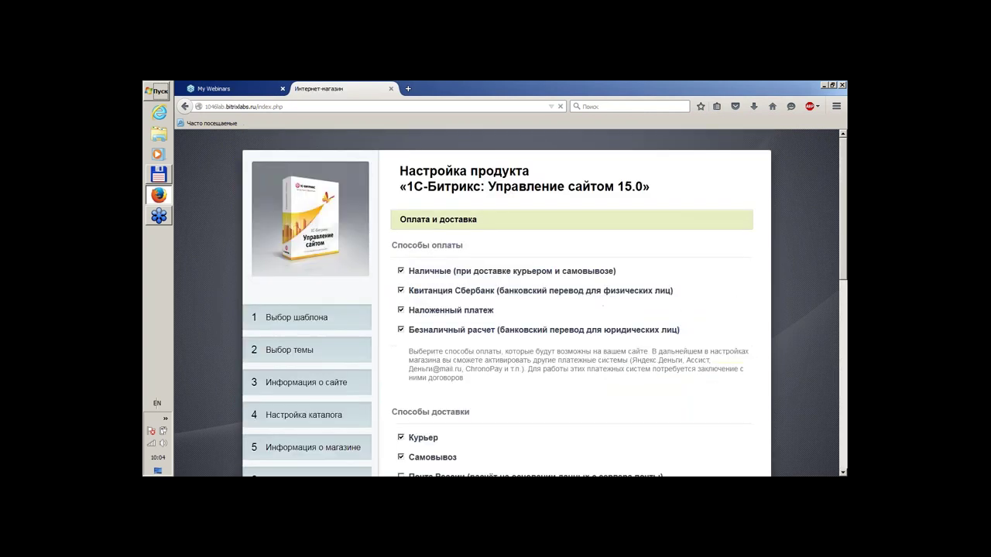
scroll(730, 434, down, 10)
click(728, 370)
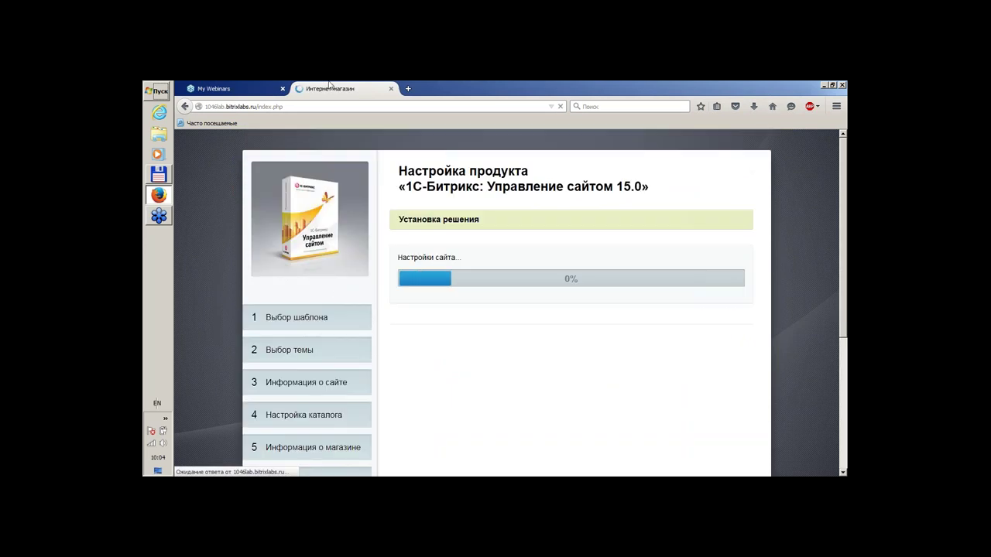
Step: Open the bitrix_cms_15 presentation from the MAHACHKALA folder in Total Commander and dismiss PowerPoint's activation wizard
click(158, 175)
key(Tab)
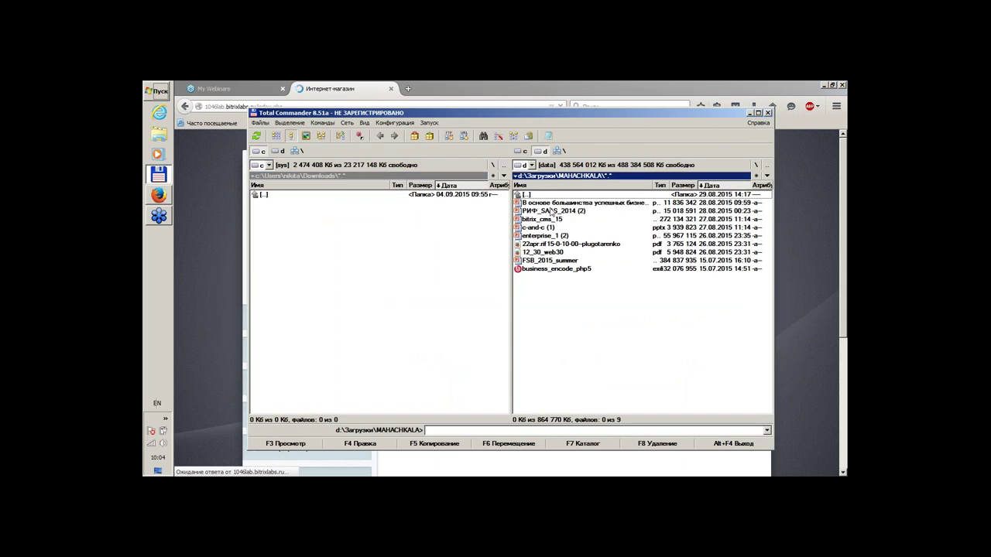
click(557, 220)
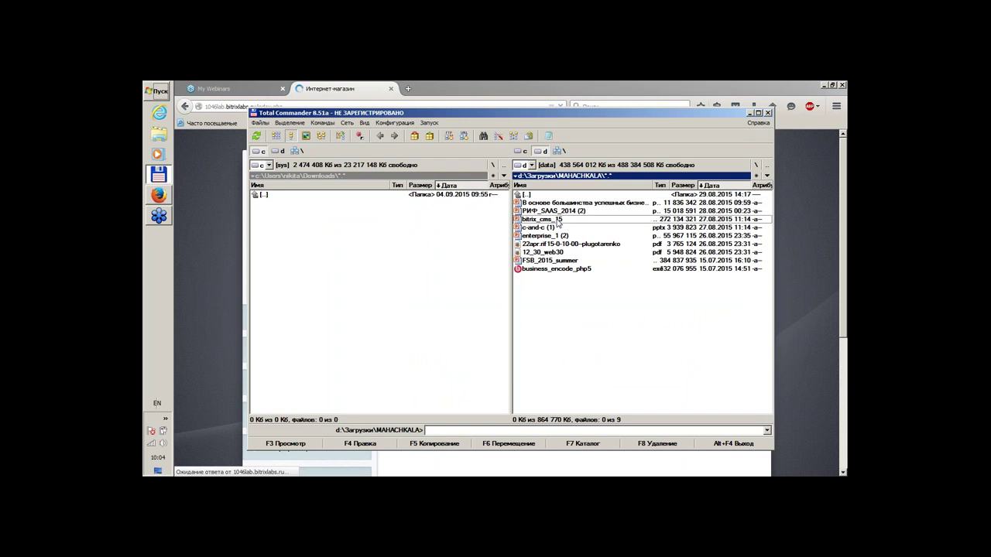
key(Return)
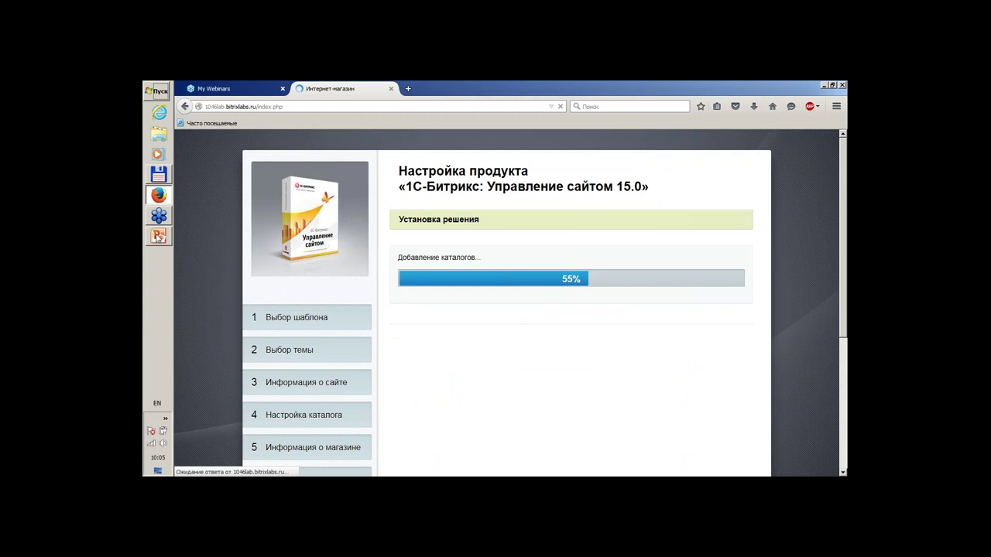
click(158, 237)
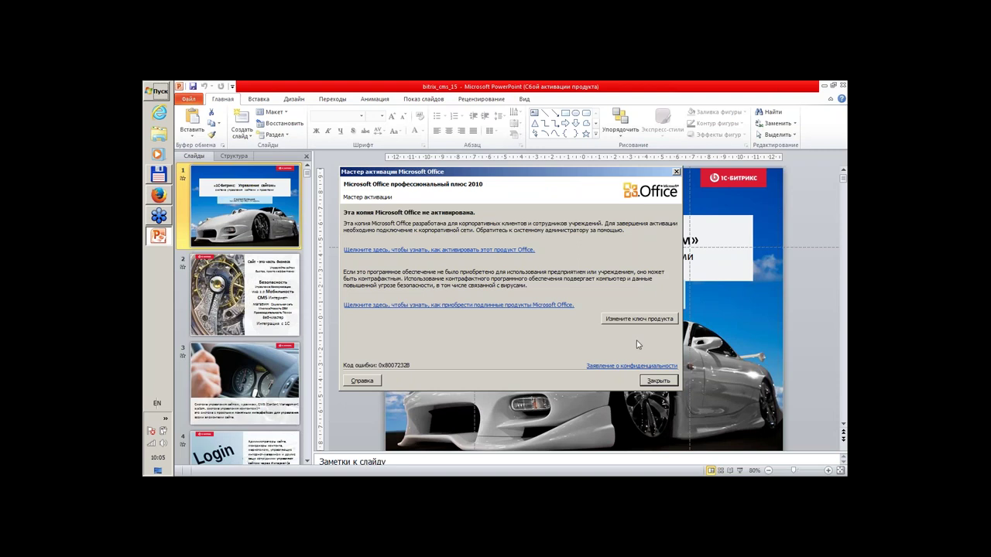
click(658, 381)
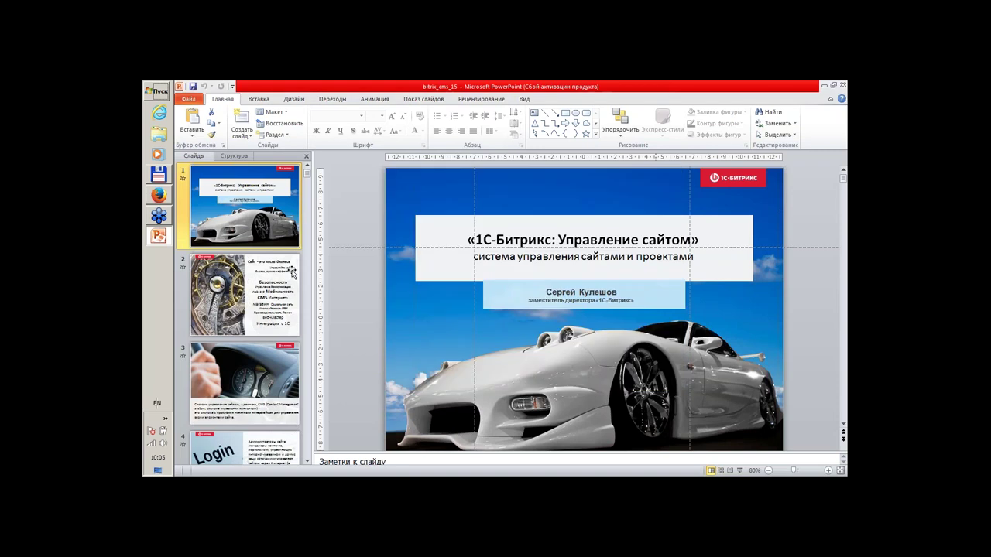
Step: Browse the presentation's slides from the platform overview through to the faceted search section
scroll(263, 292, down, 5)
click(263, 292)
scroll(263, 292, down, 12)
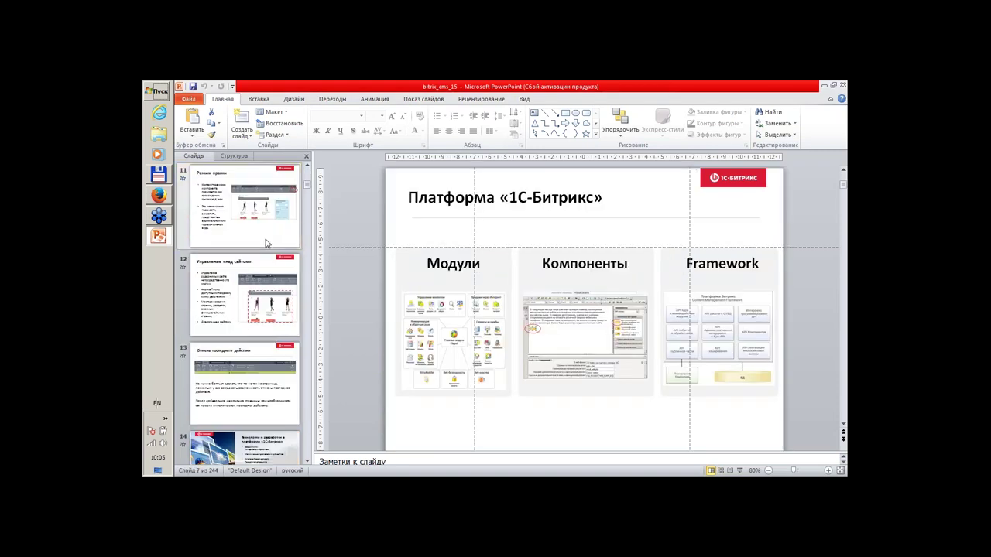
scroll(266, 244, down, 5)
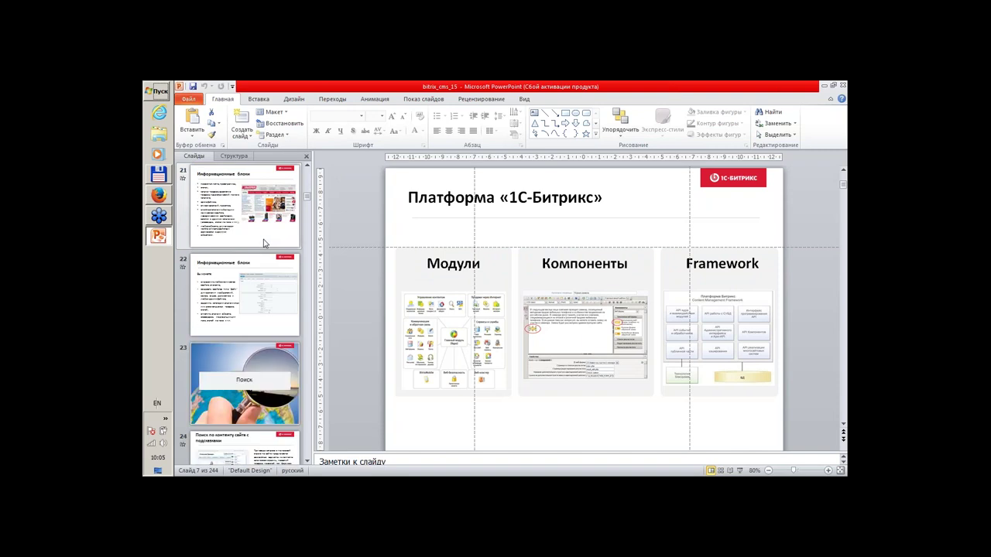
scroll(247, 329, down, 4)
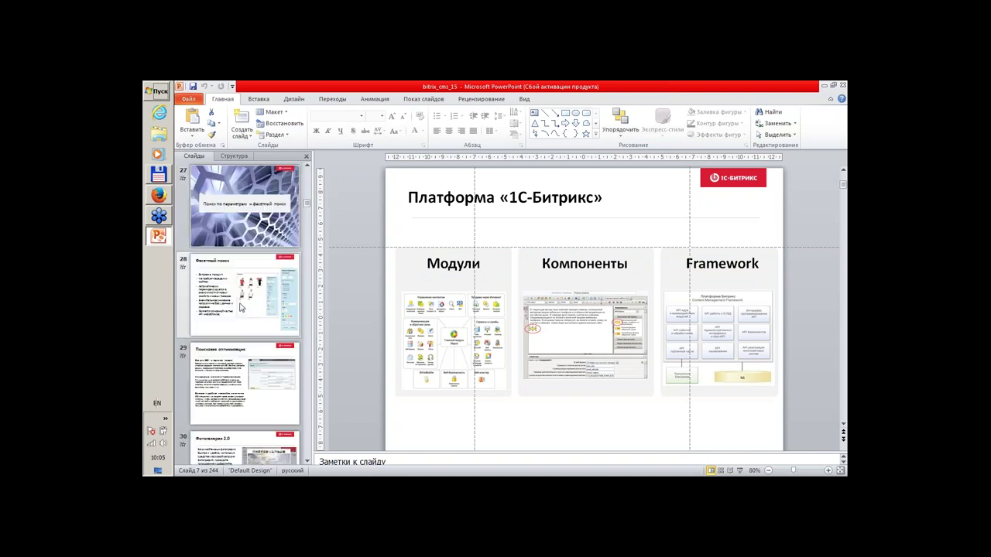
Step: Switch back to Firefox, open the newly installed store site, and dismiss its Marketplace banner and facet index notice
click(158, 195)
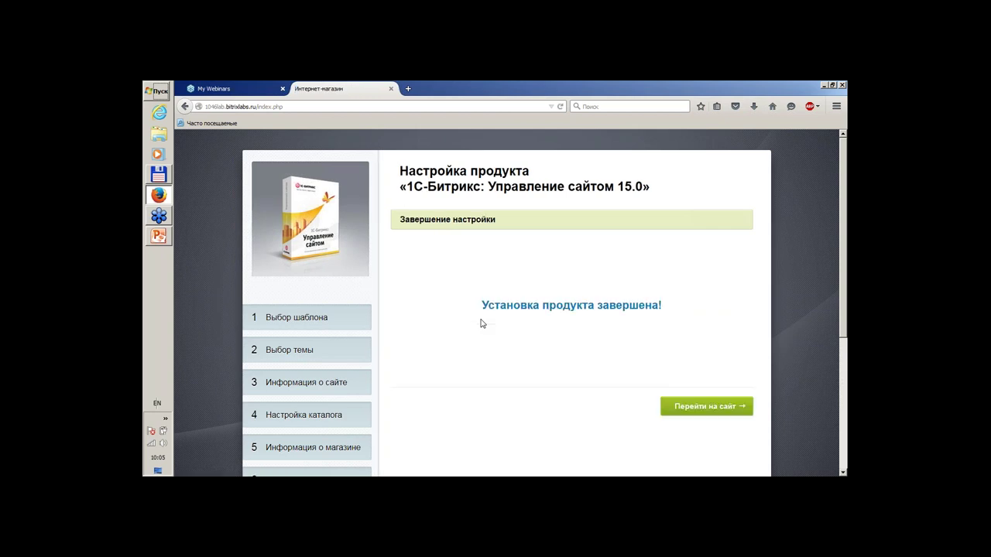
click(718, 407)
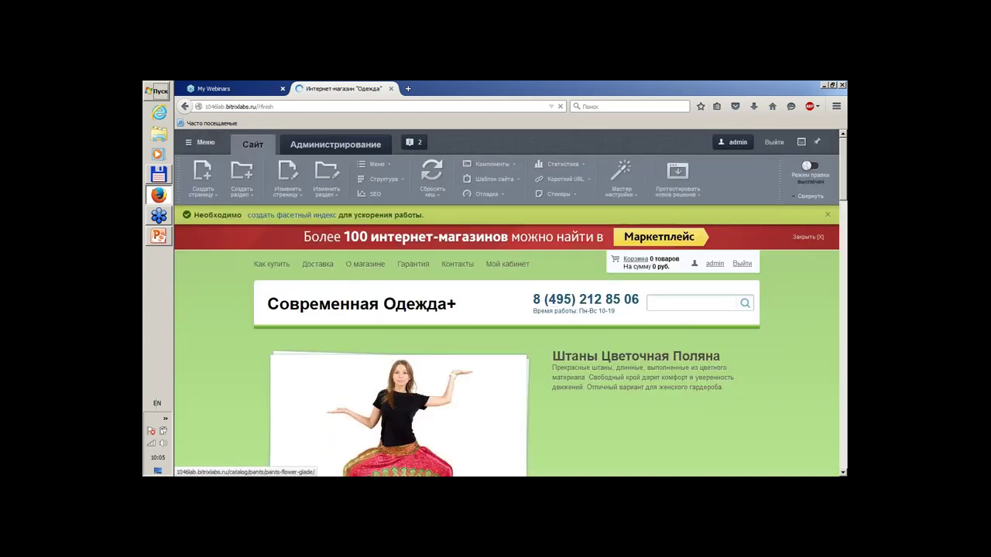
click(822, 235)
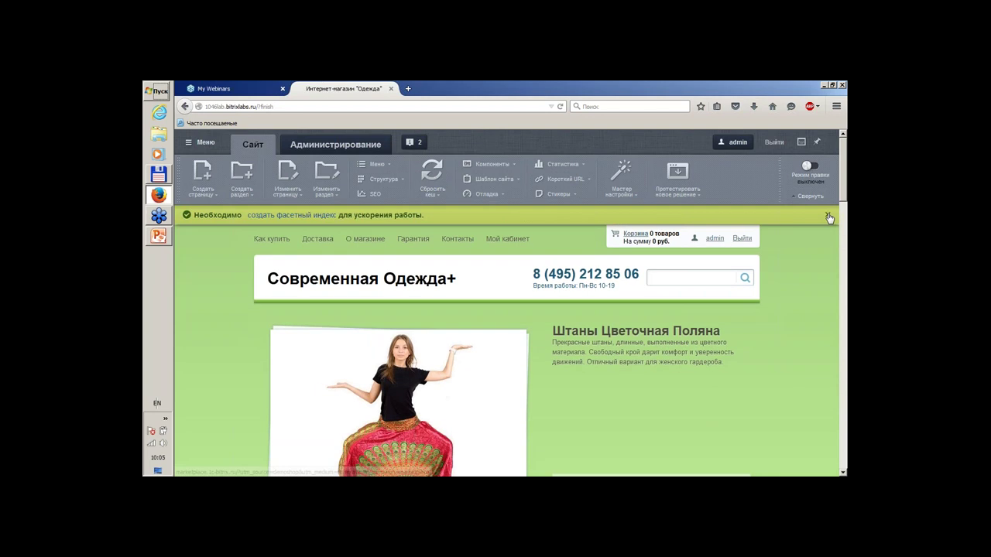
click(828, 217)
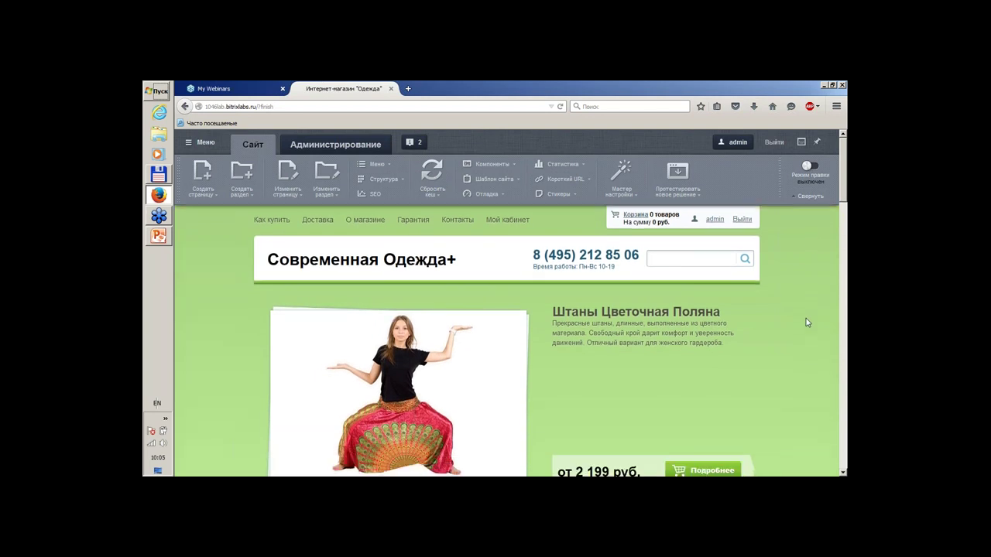
Step: Review the product collections on the store's home page and collapse the administrative panel above it
scroll(806, 322, down, 5)
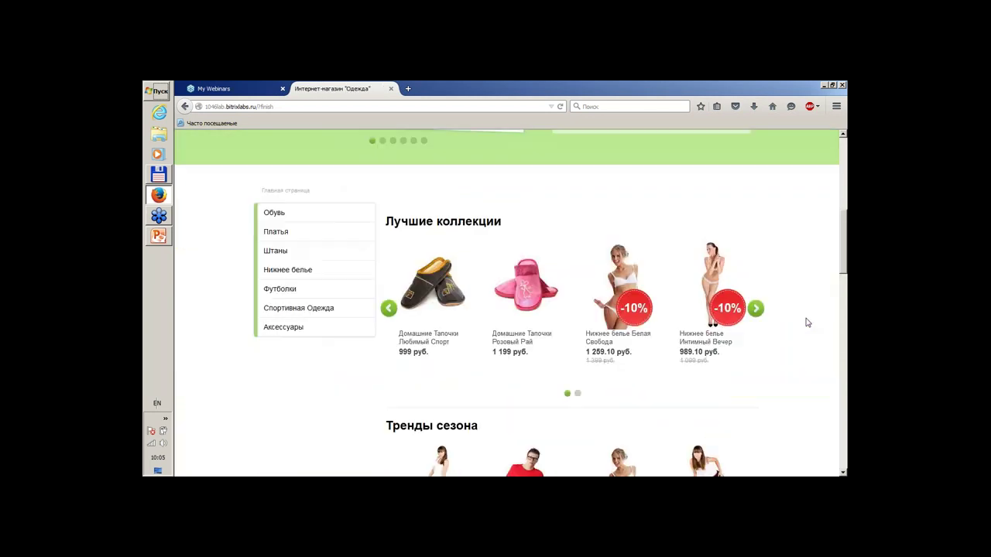
scroll(806, 322, down, 5)
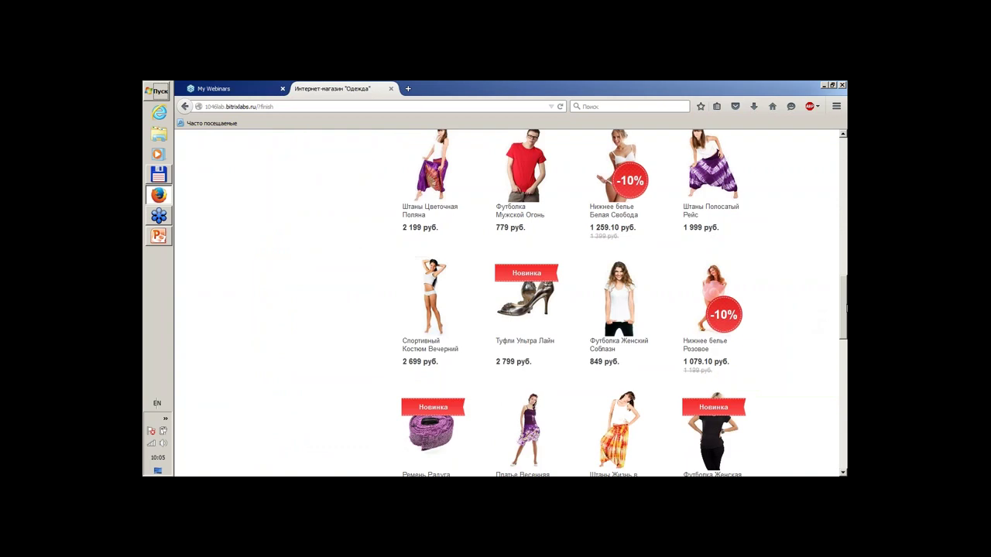
drag(841, 302, 841, 147)
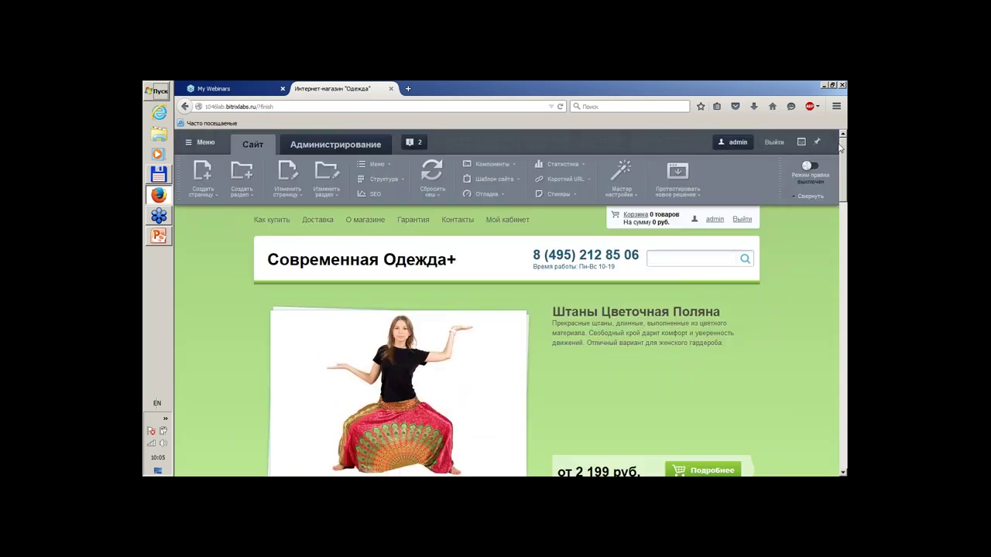
click(802, 195)
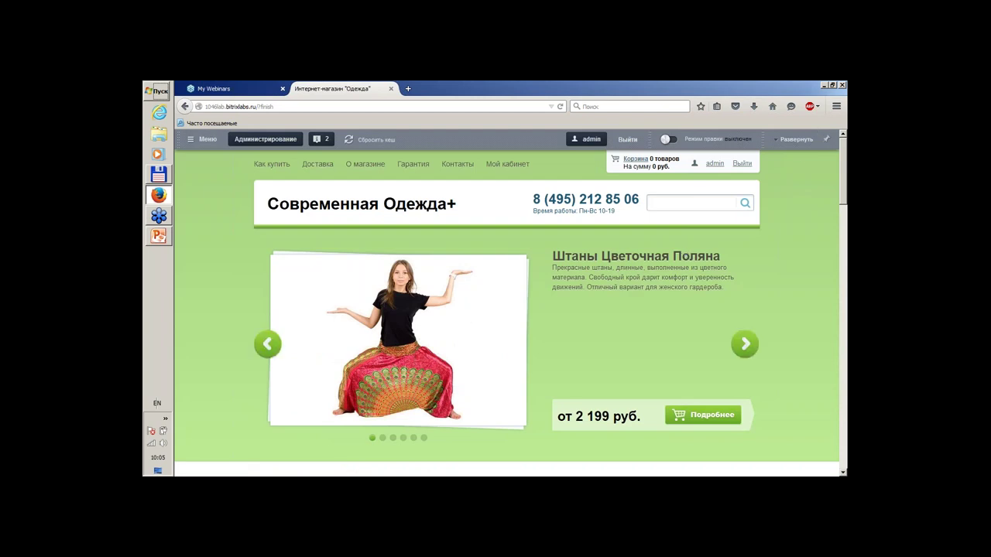
scroll(438, 270, down, 3)
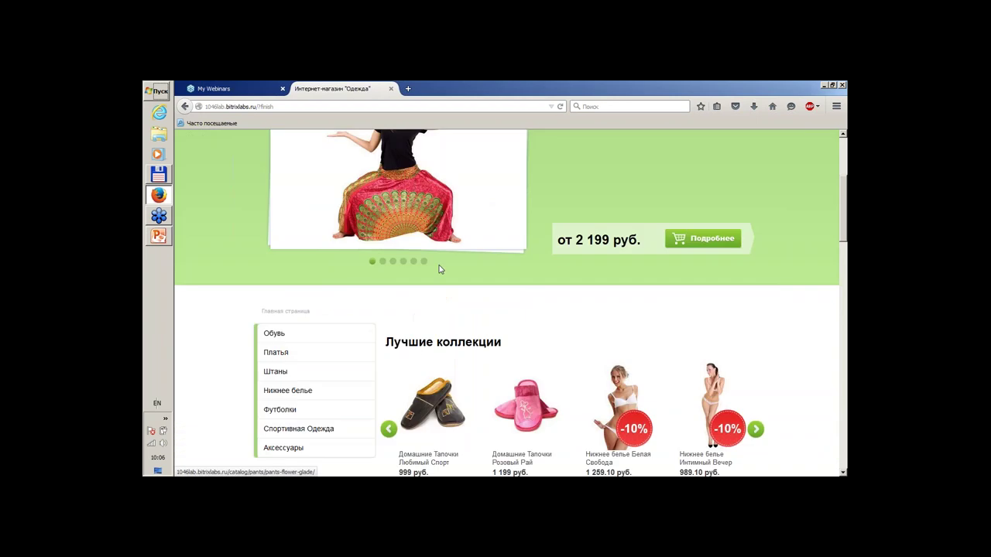
scroll(438, 270, up, 3)
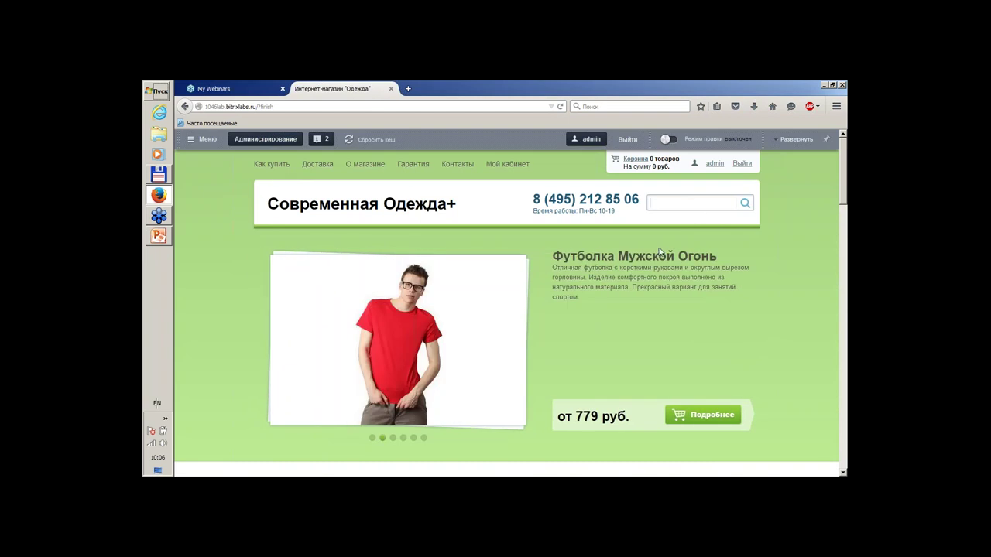
Step: Look through the storefront from the promotional banner down to the Тренды сезона products and return to the site header
scroll(464, 309, down, 5)
scroll(650, 255, up, 5)
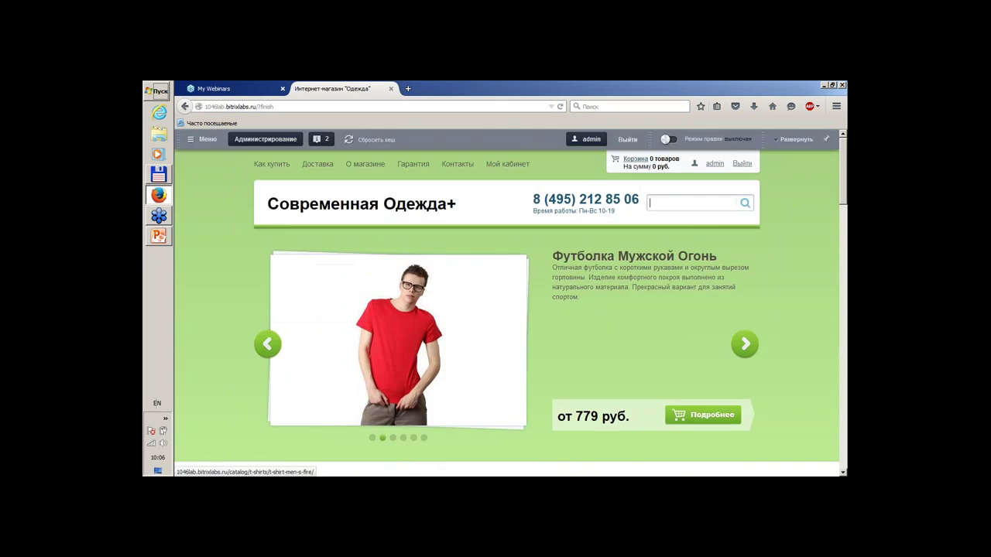
scroll(650, 255, down, 10)
scroll(650, 255, up, 15)
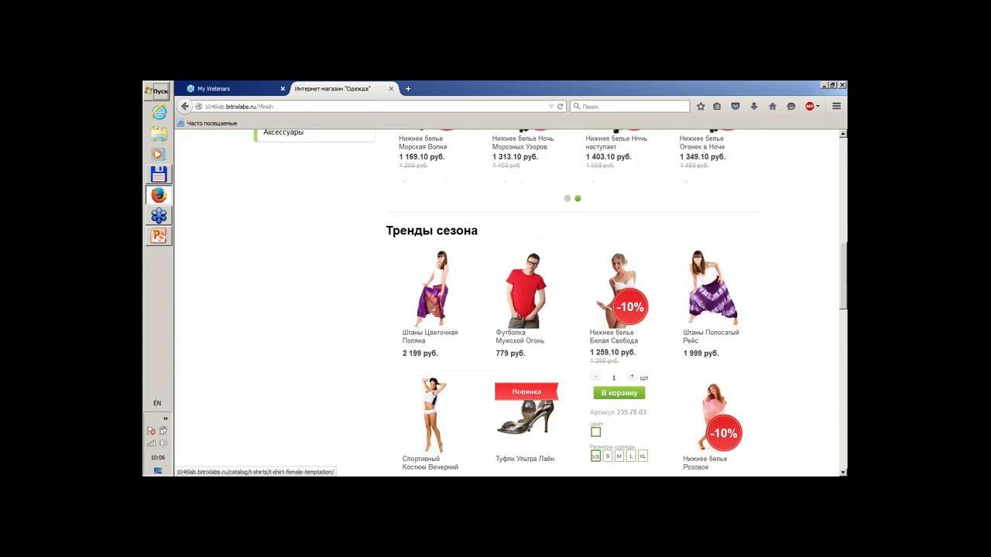
click(650, 203)
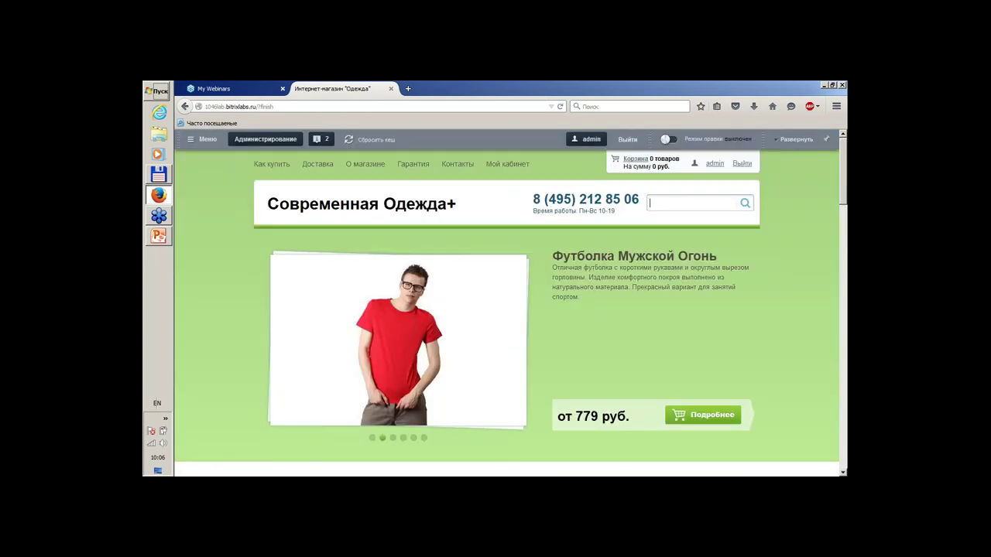
Step: Expand the administrative panel, inspect the site structure manager with its display settings and section tree, and close it
click(795, 140)
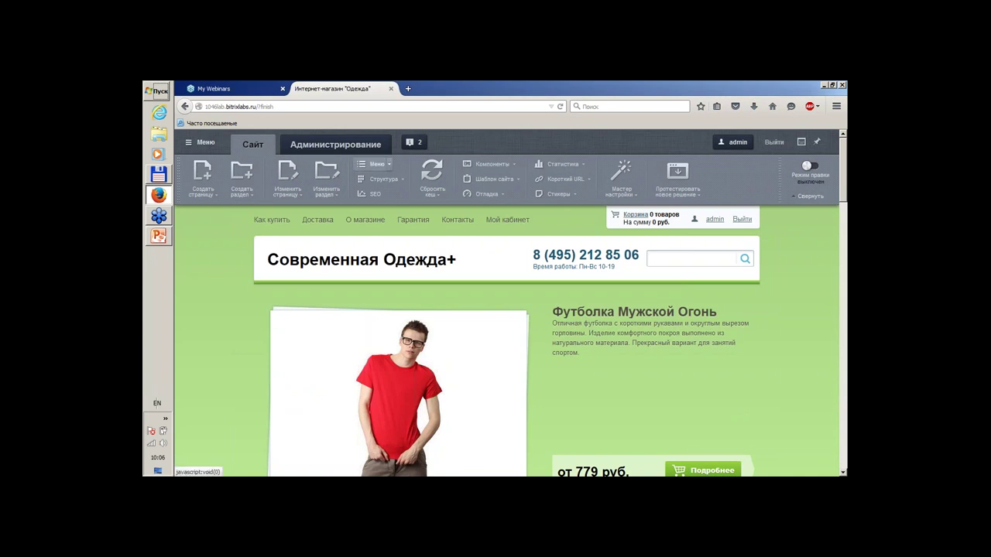
click(402, 180)
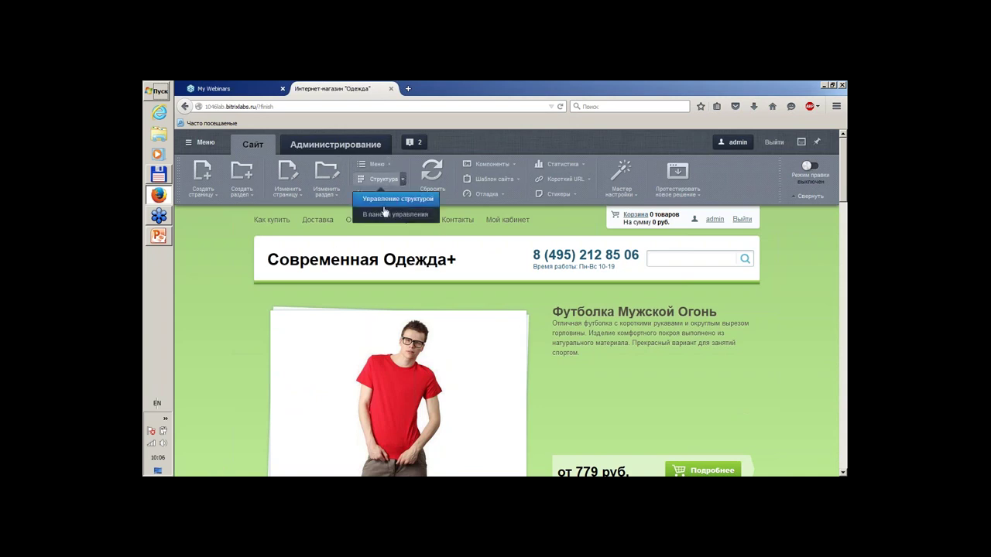
click(384, 203)
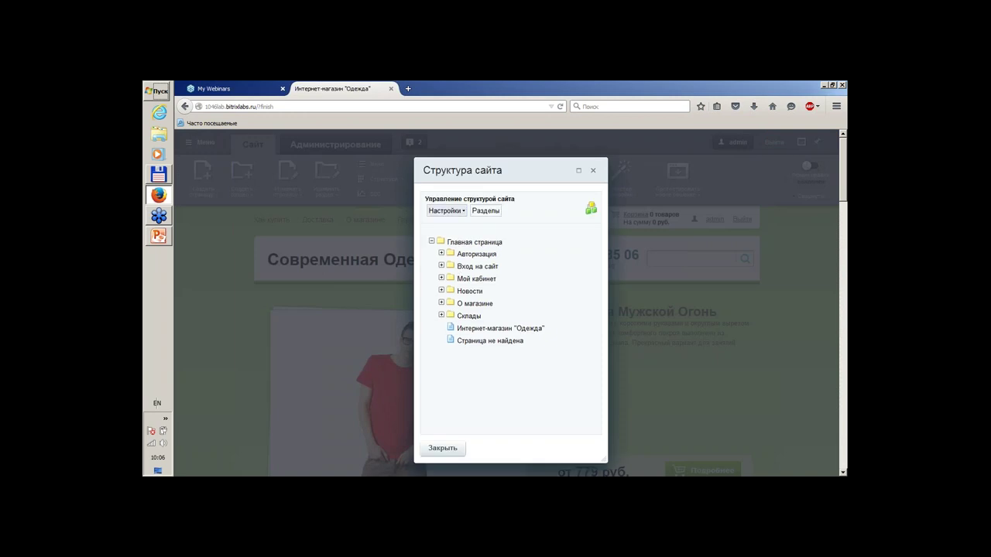
click(458, 211)
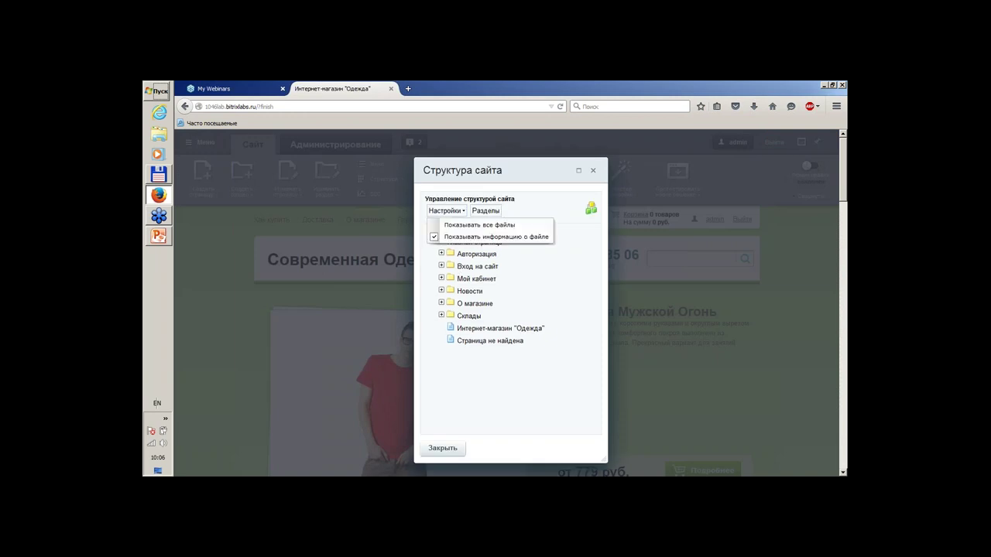
click(487, 213)
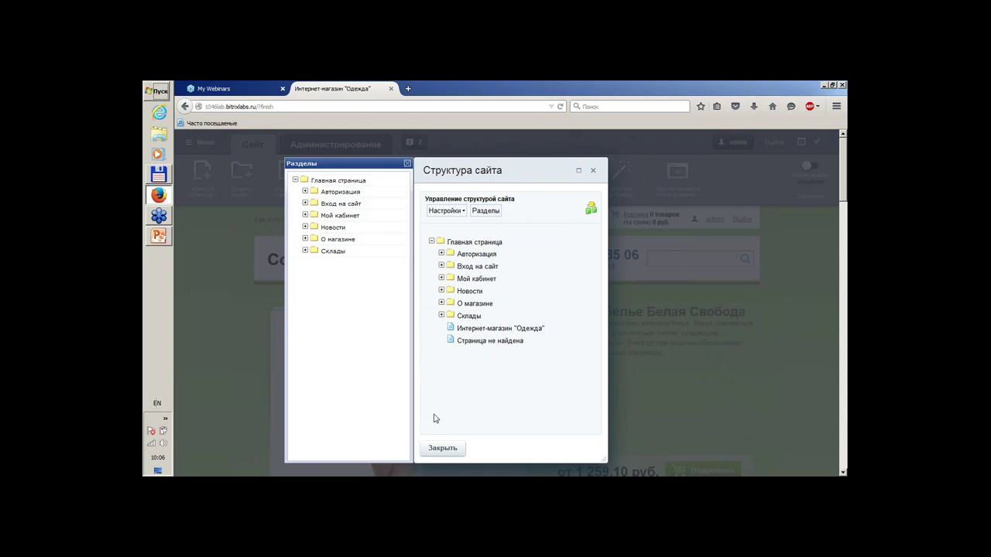
click(444, 447)
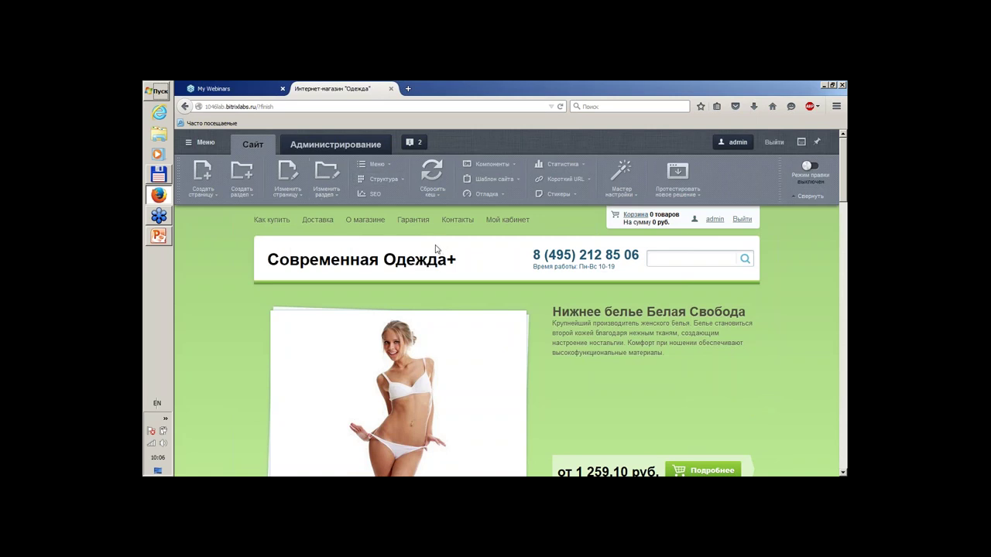
Step: View the options for testing a new solution and turn on edit mode for the site
click(692, 196)
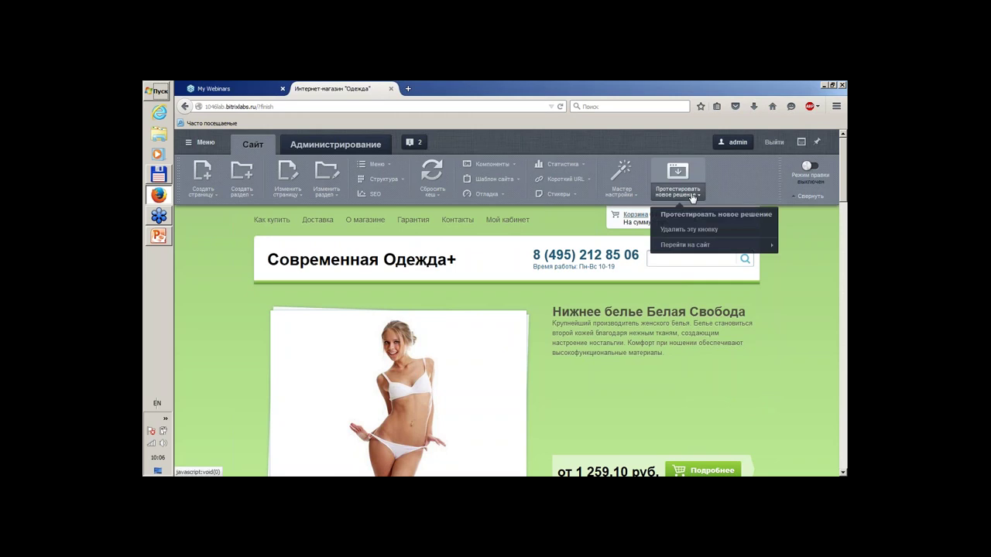
mouse_move(701, 247)
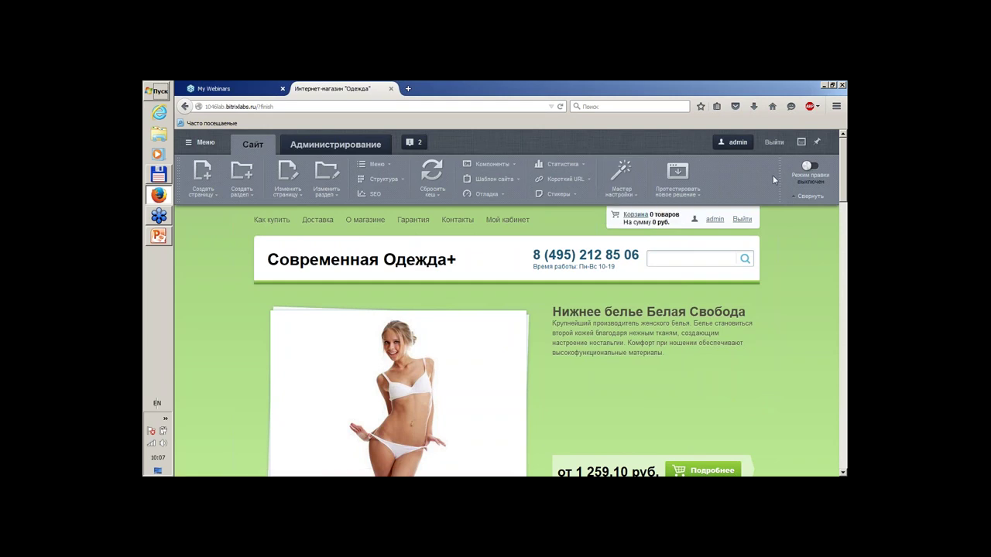
click(805, 171)
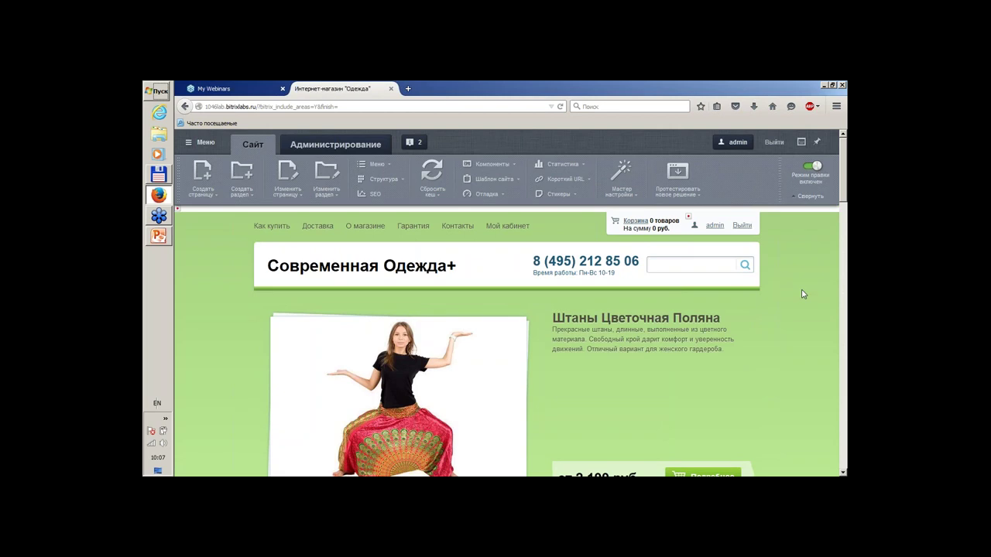
Step: Examine the in-place edit controls on the home page's banner, product blocks and company name
scroll(803, 294, down, 5)
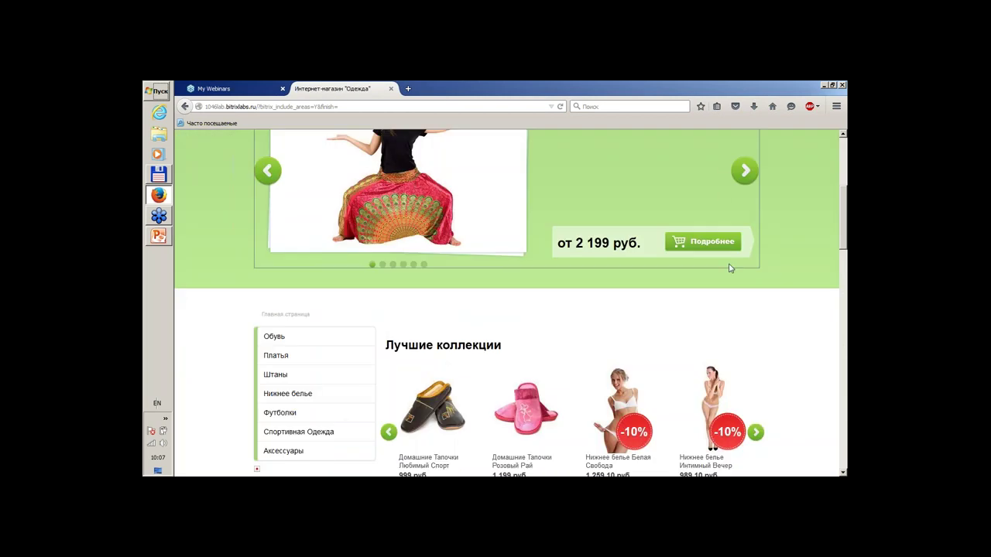
scroll(765, 275, up, 1)
scroll(765, 275, up, 5)
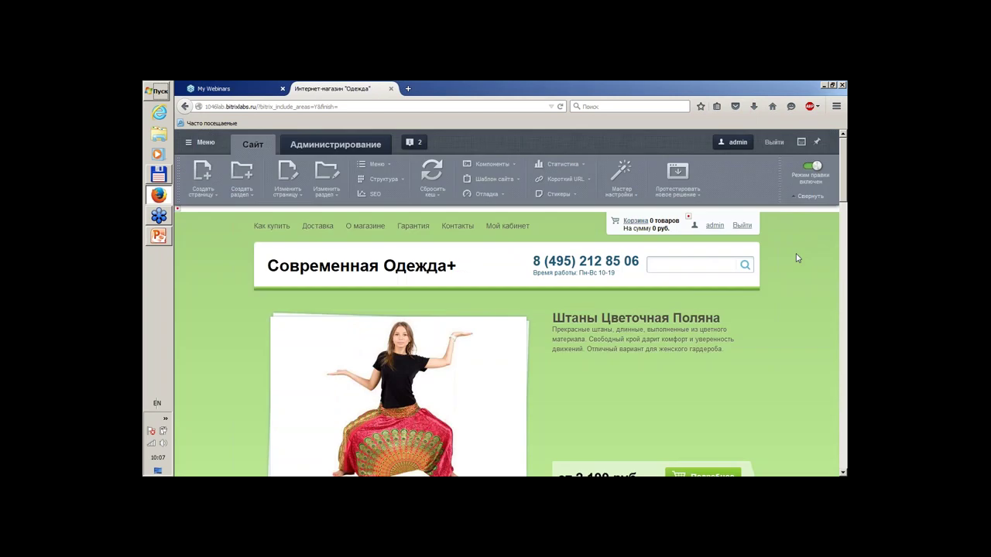
scroll(795, 248, down, 5)
scroll(795, 246, up, 5)
scroll(785, 180, down, 5)
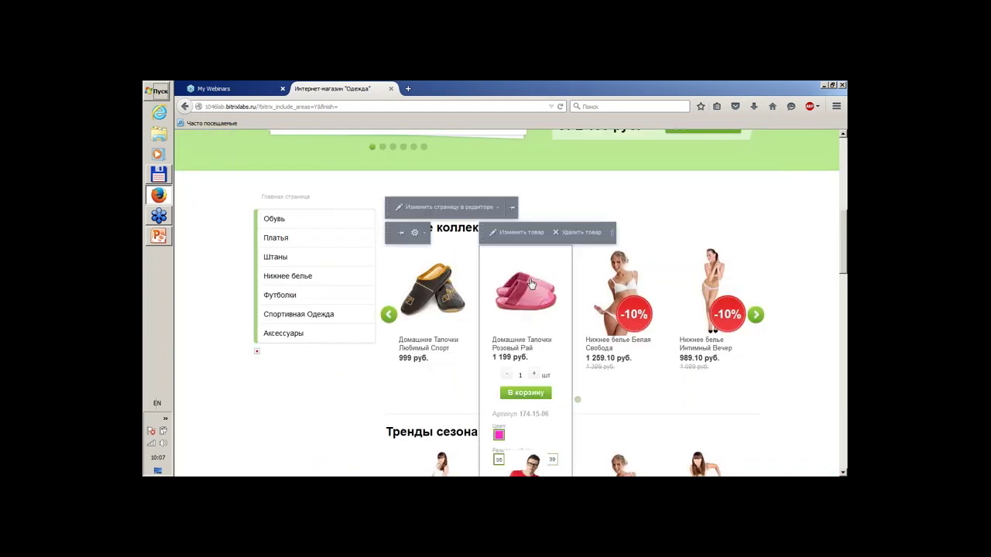
scroll(531, 285, up, 5)
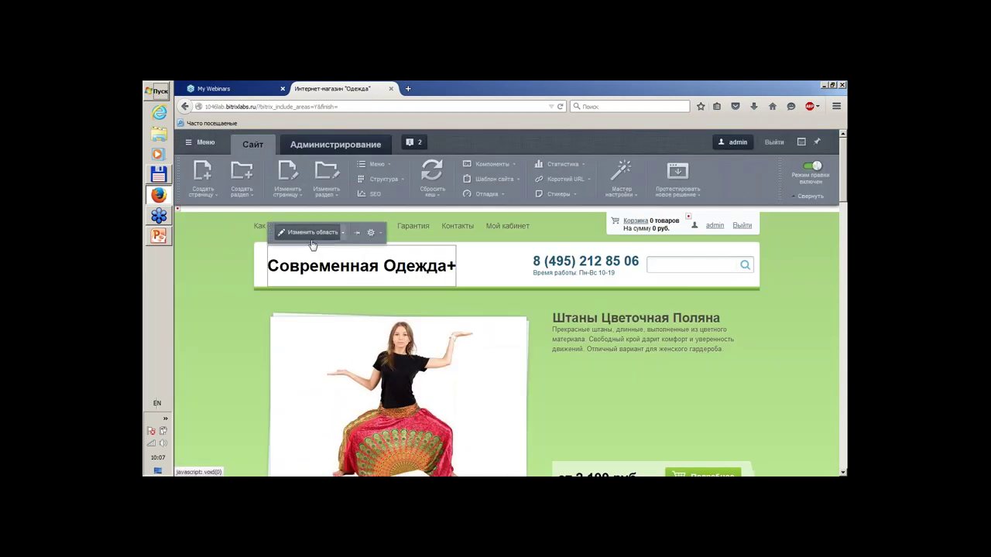
Step: Open the header's company name area in the visual editor, show the components list, and clear the existing text
click(310, 230)
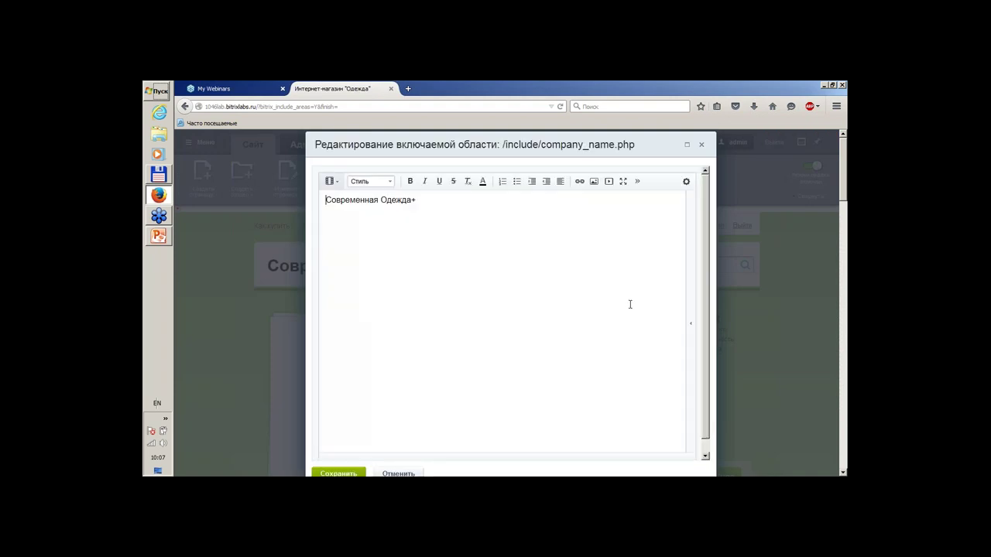
click(692, 336)
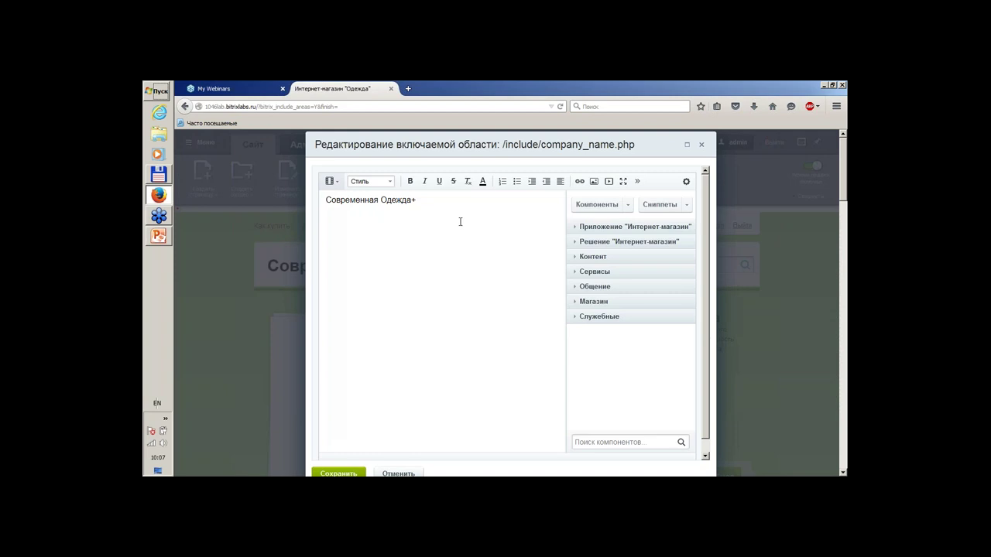
double_click(380, 212)
key(BackSpace)
key(BackSpace)
key(BackSpace)
key(BackSpace)
key(BackSpace)
key(BackSpace)
key(BackSpace)
key(BackSpace)
key(BackSpace)
key(BackSpace)
key(BackSpace)
key(BackSpace)
key(BackSpace)
text(Ljcnfdrf)
key(BackSpace)
key(BackSpace)
key(BackSpace)
key(BackSpace)
key(BackSpace)
key(BackSpace)
key(BackSpace)
key(BackSpace)
key(BackSpace)
text(Д)
text(jcnf)
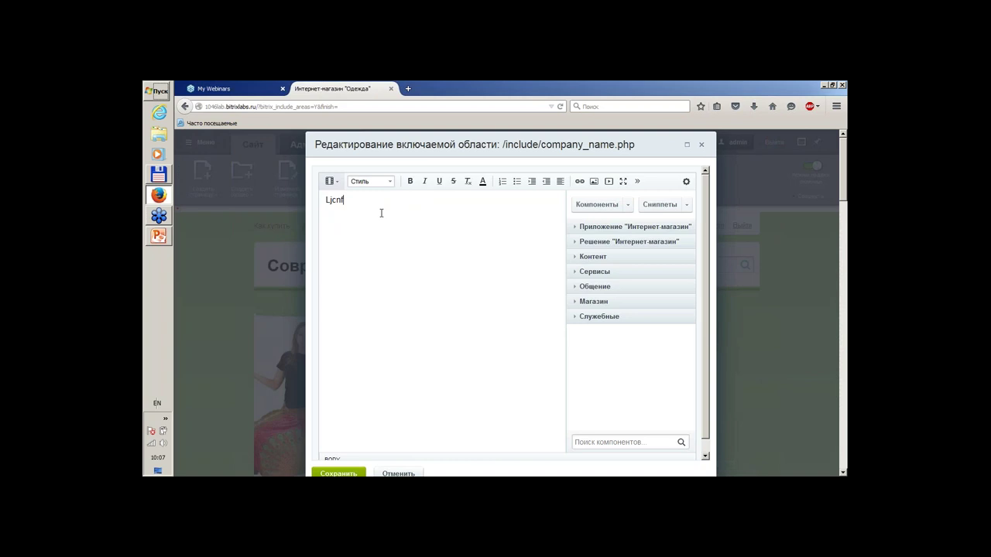
key(BackSpace)
key(BackSpace)
key(BackSpace)
key(BackSpace)
key(BackSpace)
Step: Switch to Russian input, enter "Доставка пиццы" as the company name, and save the area
key(alt+shift)
text(Д)
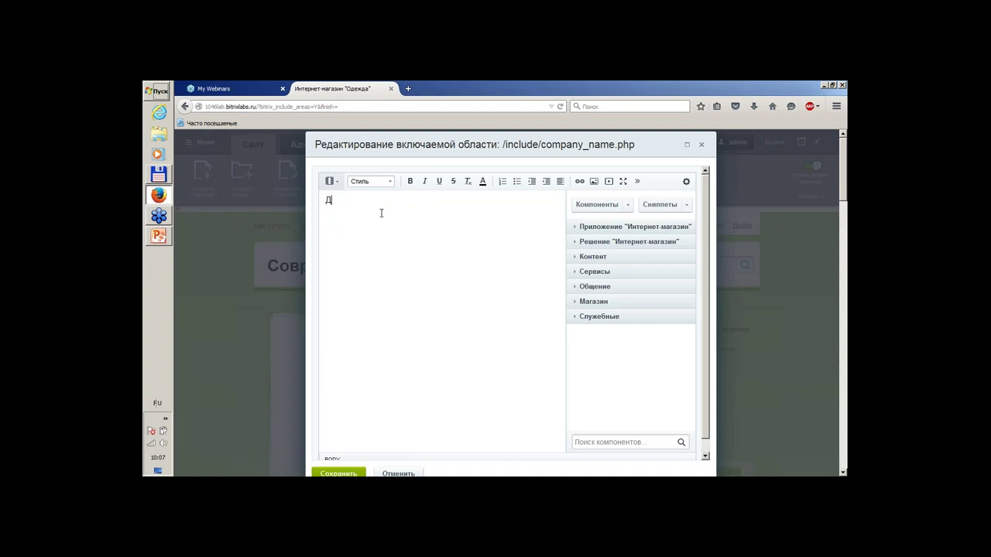
text(осат)
text(ав)
text(ка пиццы)
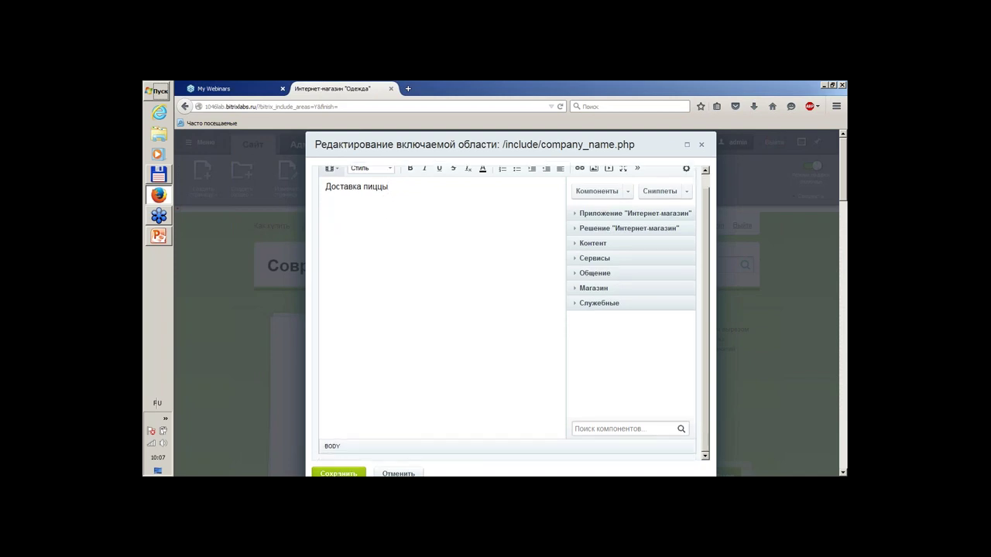
click(339, 473)
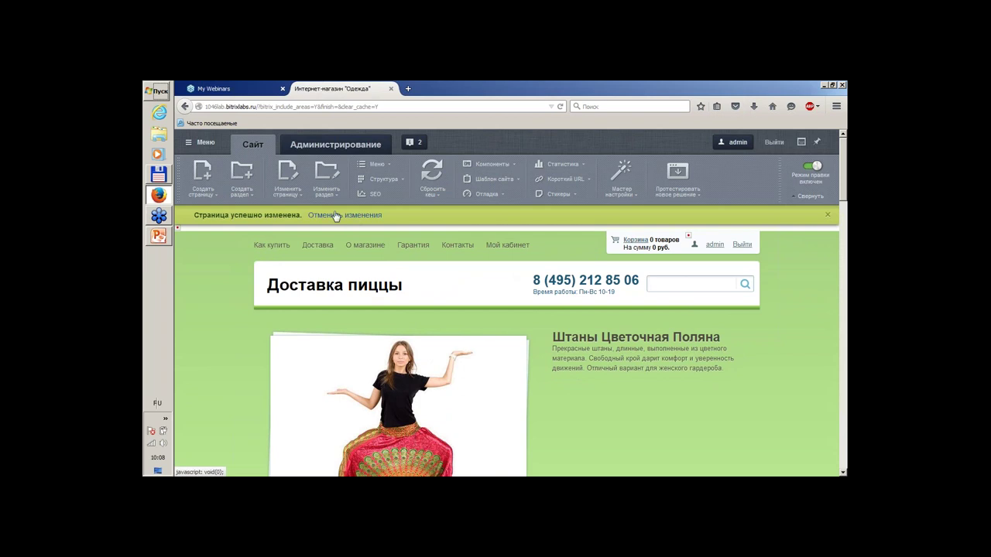
Step: Check the home page from the banner to the footer, including the side menu's component details and the company name block
scroll(788, 329, down, 5)
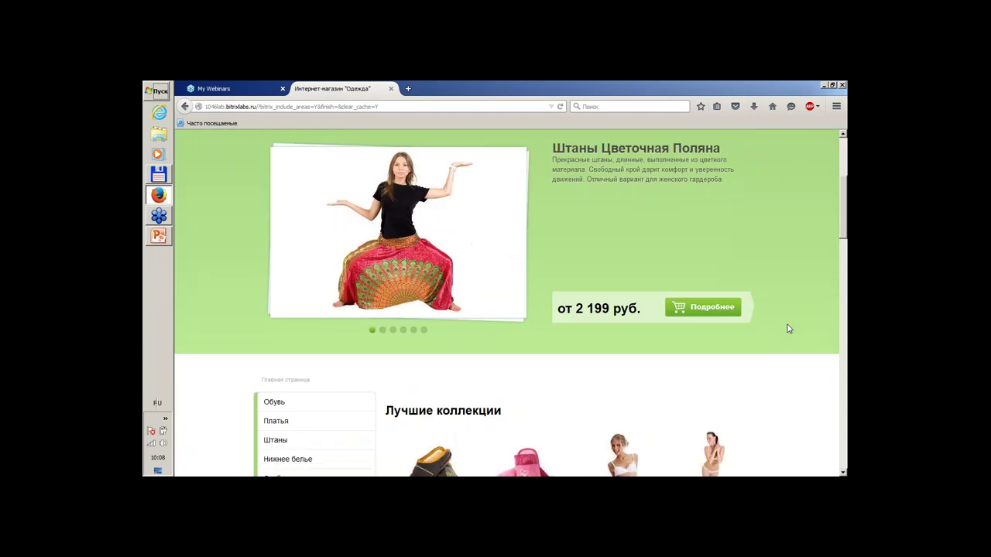
mouse_move(353, 311)
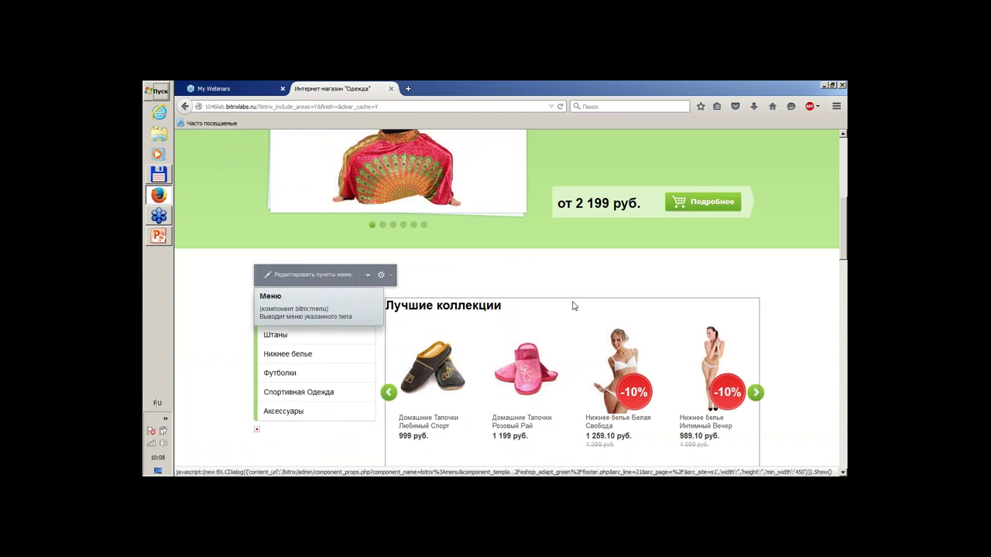
scroll(570, 305, down, 7)
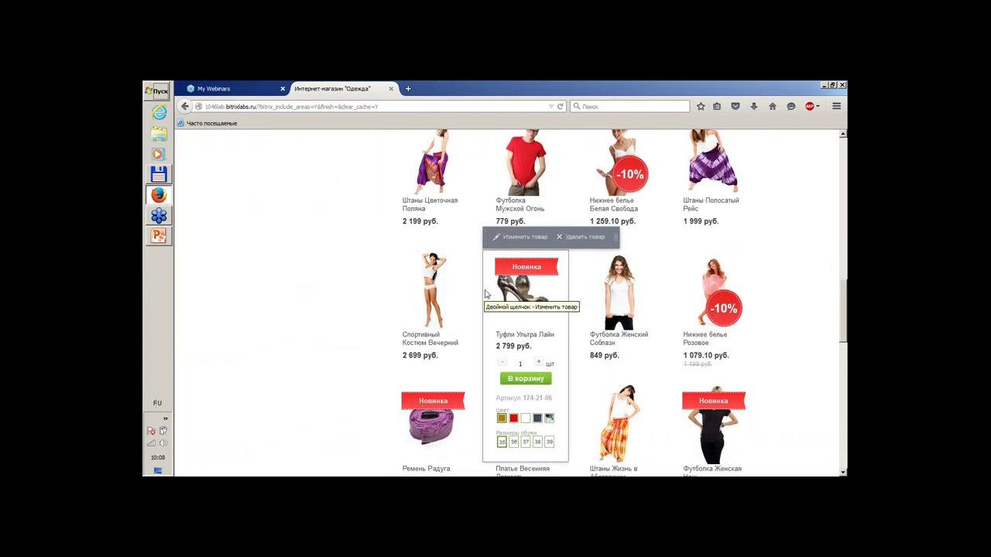
scroll(275, 268, down, 10)
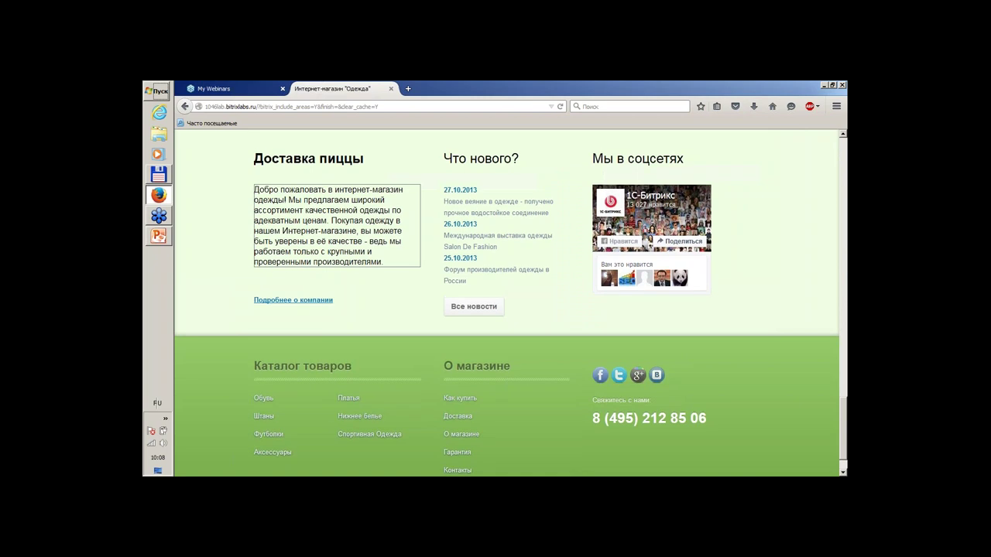
scroll(284, 348, up, 2)
scroll(292, 247, up, 15)
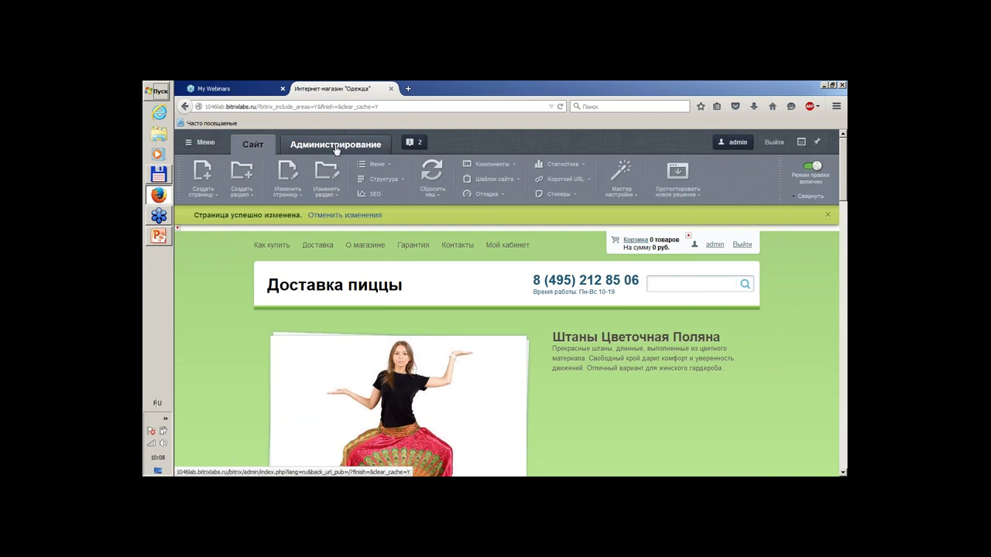
Step: Go to the site's administration section and review the desktop's sales charts and order statistics gadgets
click(336, 147)
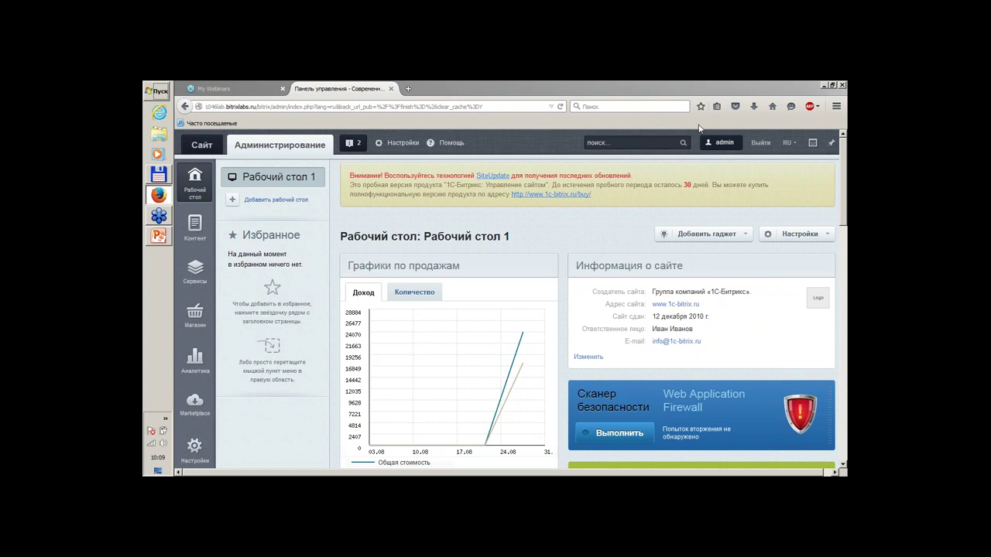
click(625, 135)
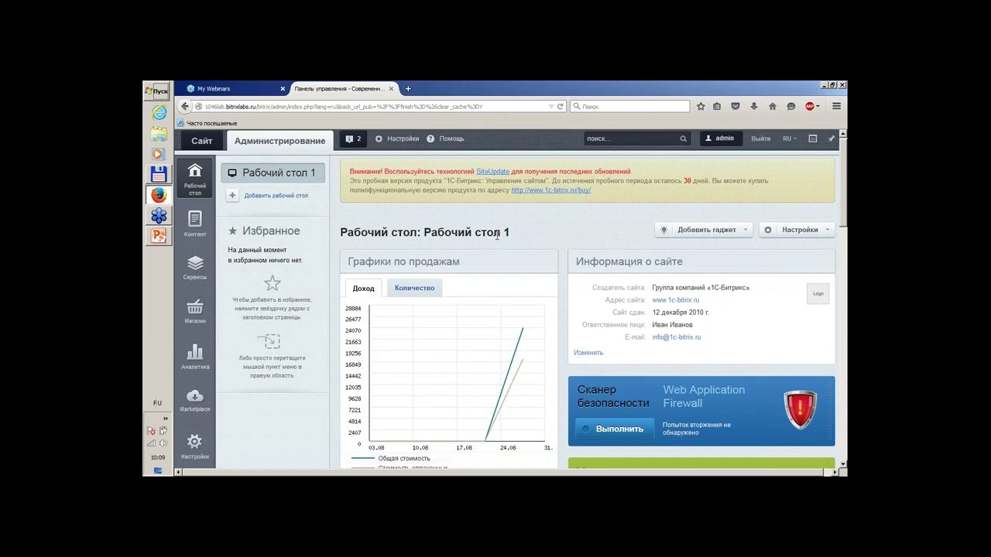
scroll(496, 236, down, 5)
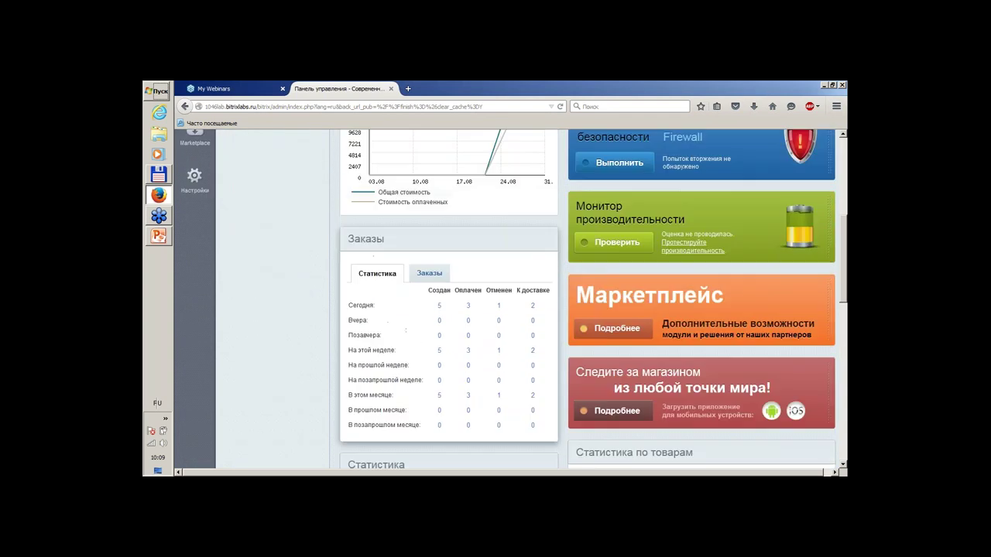
scroll(677, 387, up, 5)
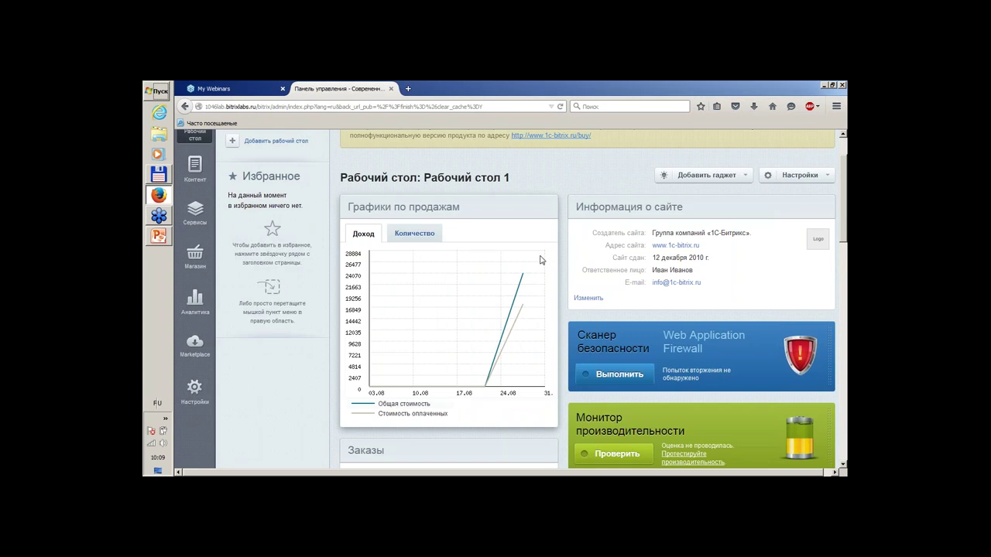
scroll(541, 260, down, 5)
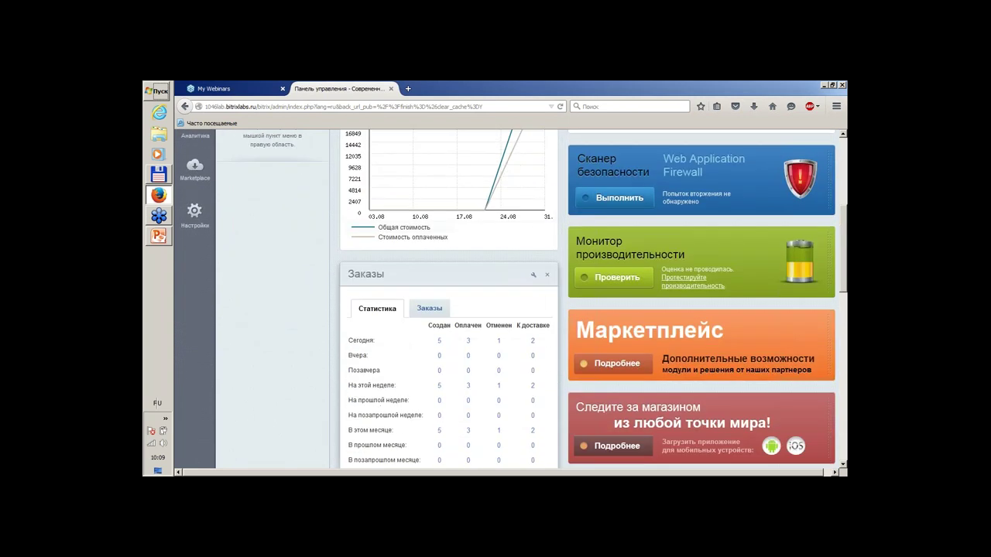
scroll(477, 277, up, 3)
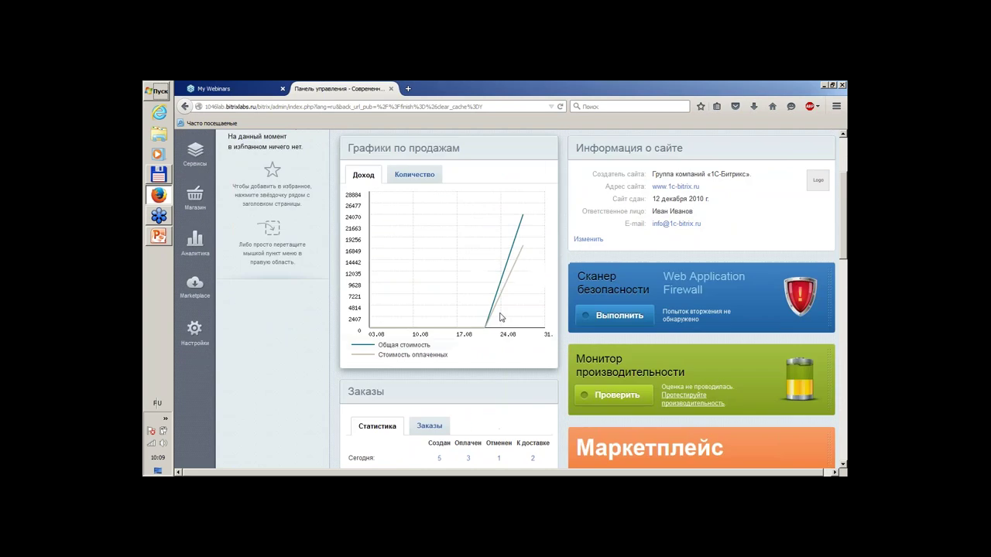
Step: Move the Заказы gadget into the desktop's other column, directly below Монитор производительности, and check the rearranged gadgets
scroll(501, 318, down, 2)
drag(485, 332, 701, 283)
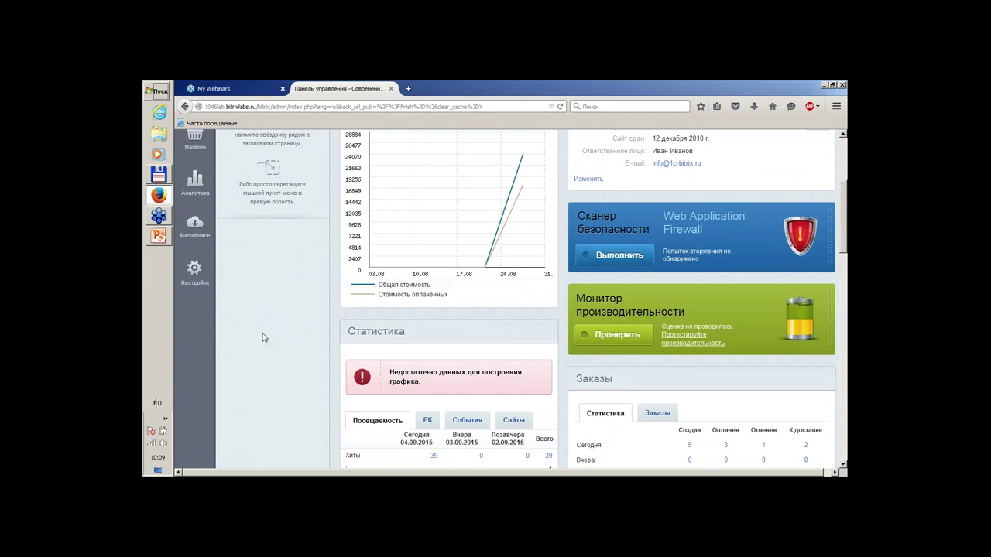
scroll(261, 337, down, 3)
scroll(695, 294, down, 5)
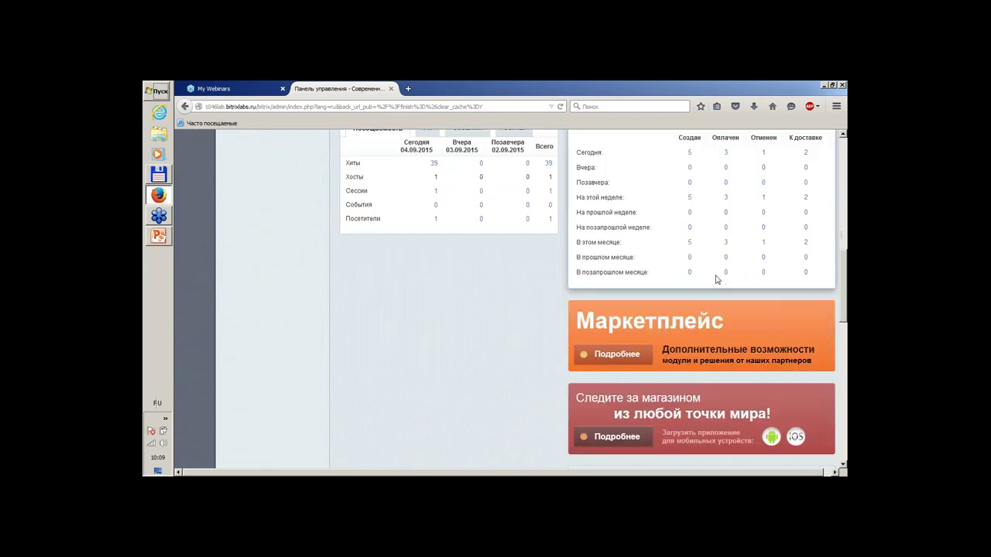
Step: Remove the Заказы gadget located below Монитор производительности from the desktop
scroll(509, 343, up, 6)
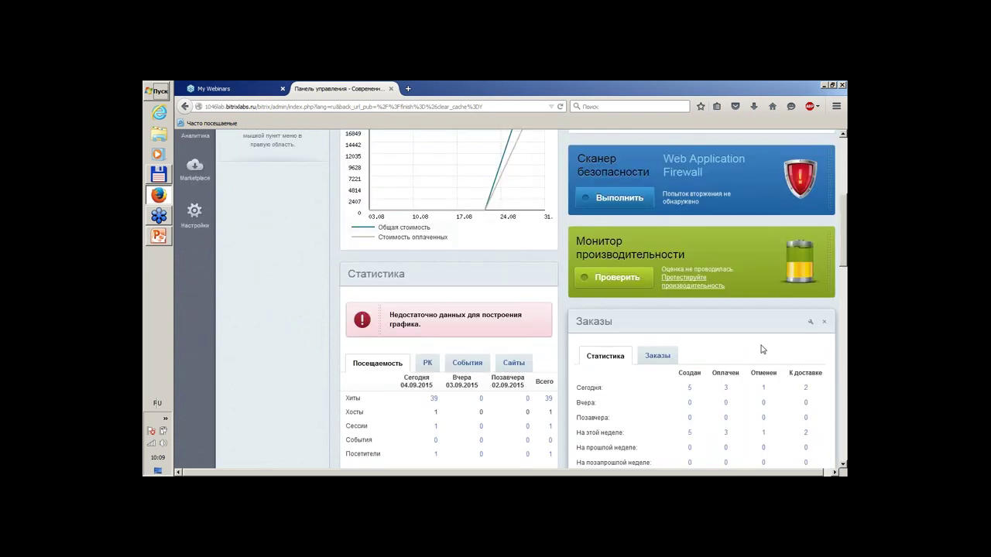
mouse_move(793, 317)
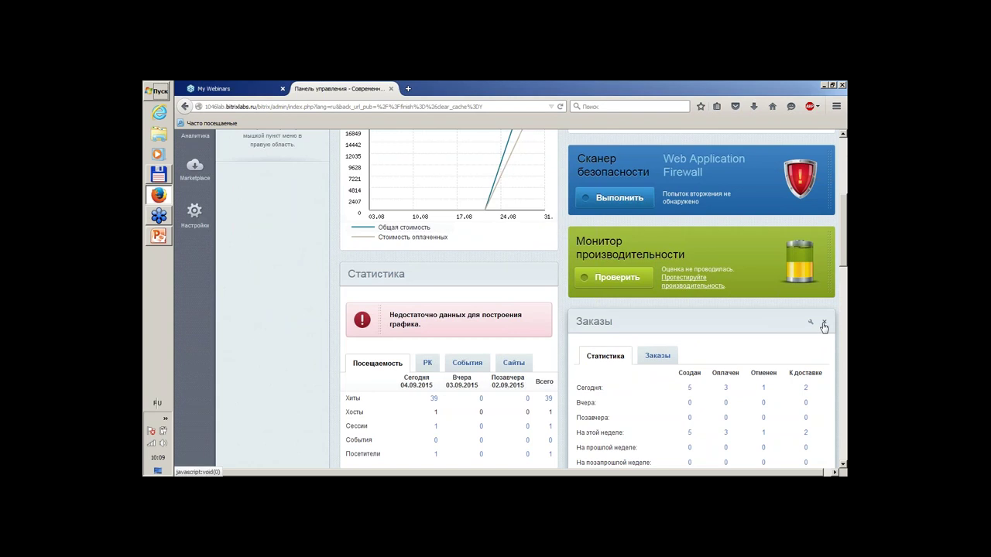
click(825, 325)
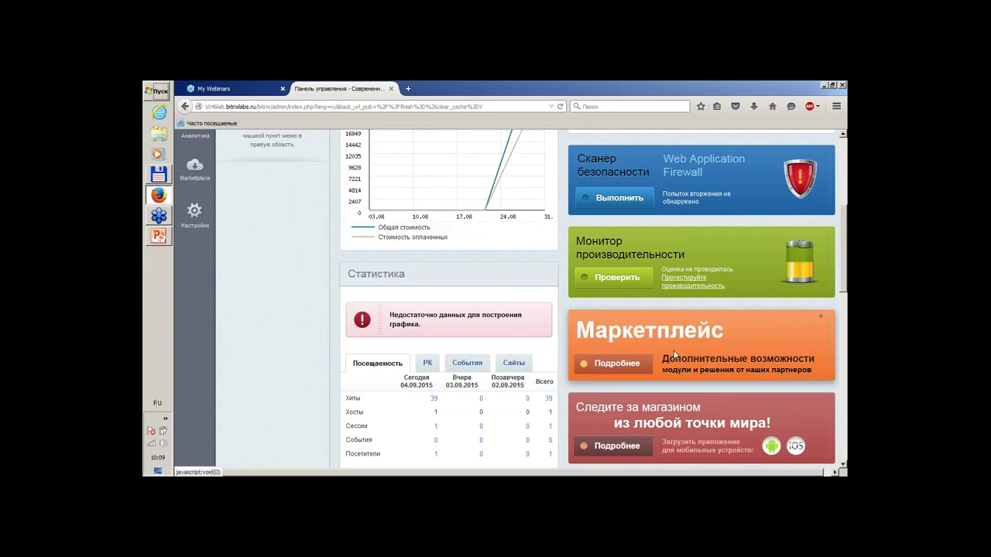
Step: Add the Заказы gadget from the Магазин group to the desktop and check its order statistics above the sales charts
scroll(741, 232, up, 6)
click(739, 233)
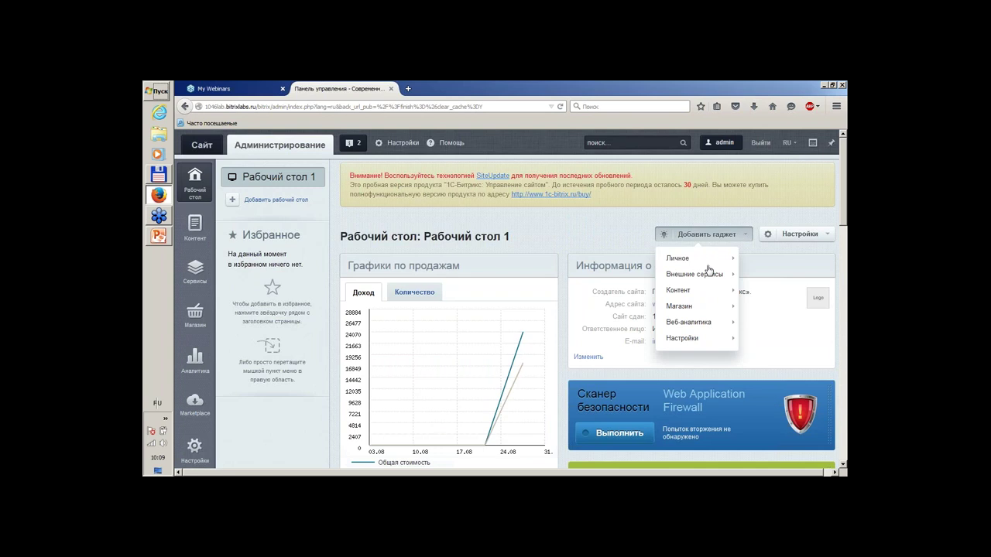
mouse_move(699, 307)
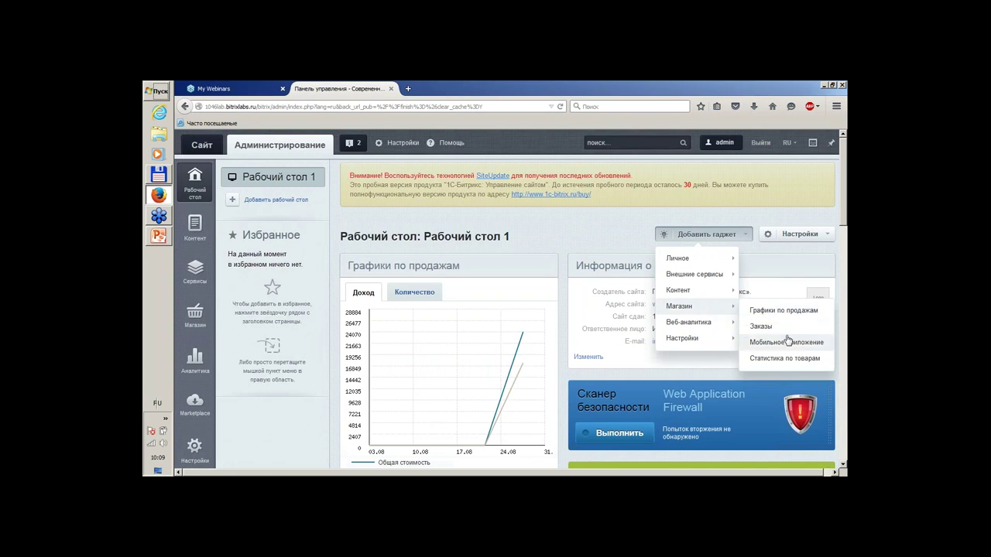
click(761, 326)
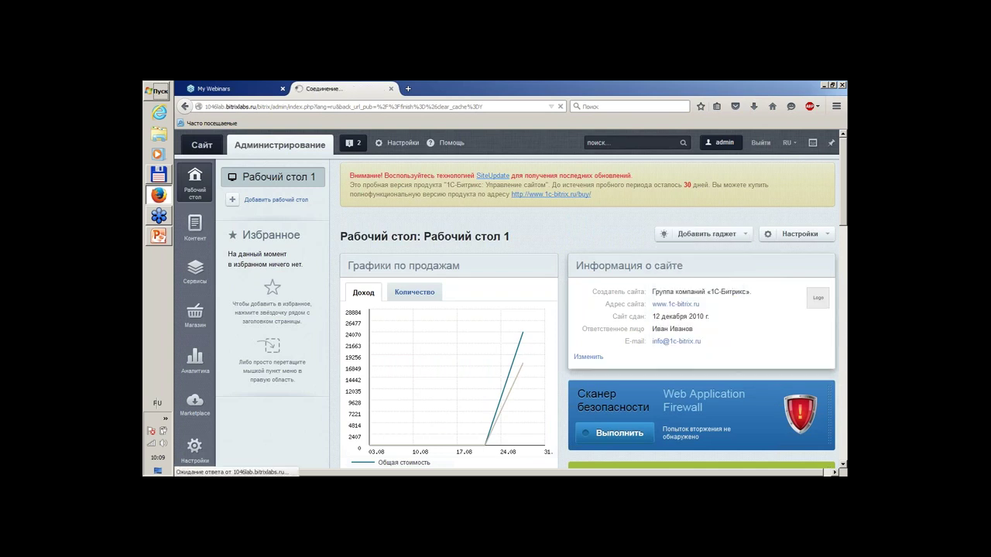
scroll(681, 279, down, 3)
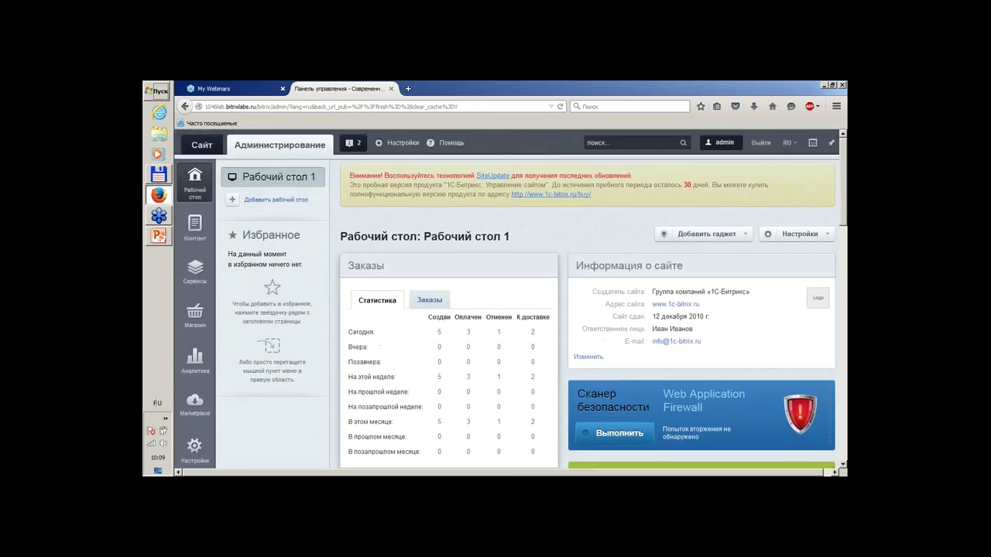
scroll(495, 312, down, 3)
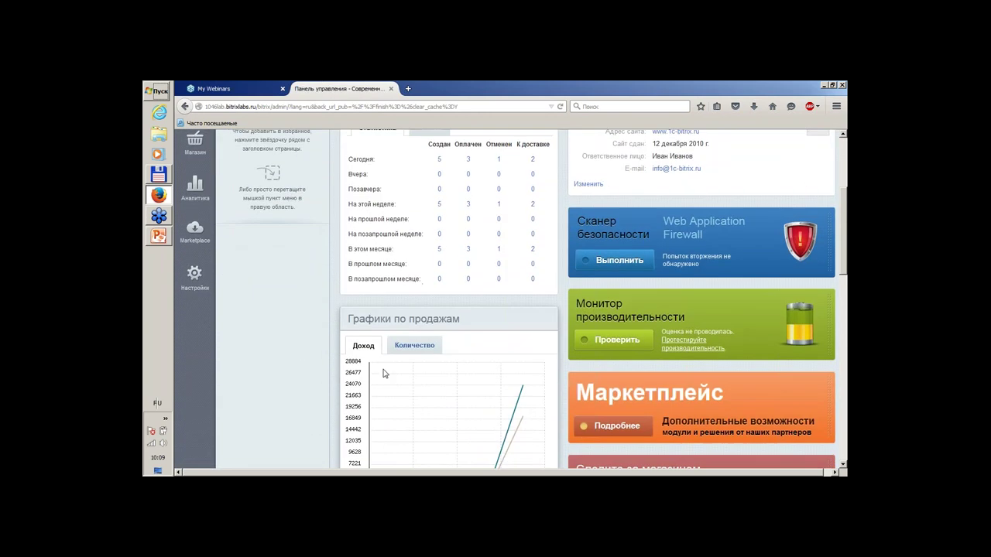
scroll(516, 396, up, 2)
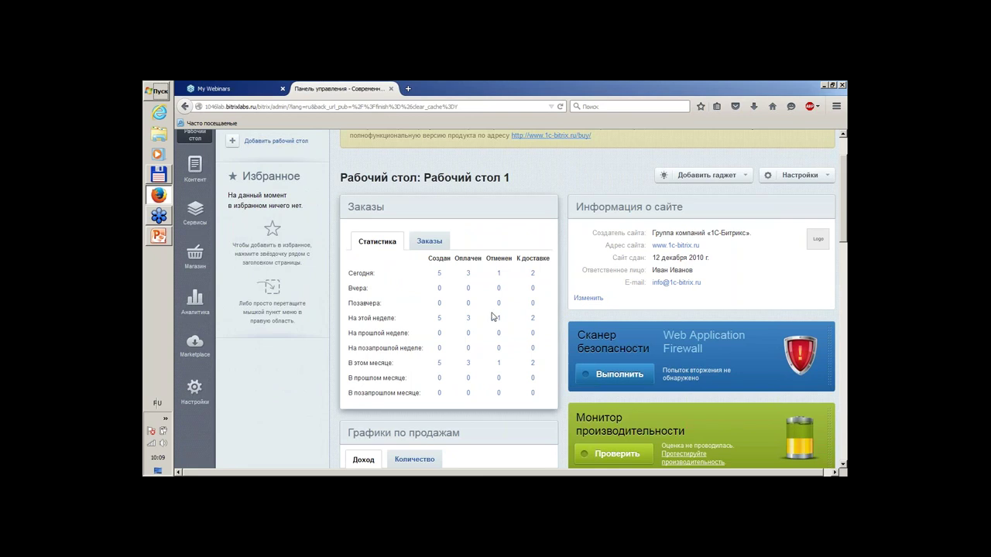
scroll(492, 315, down, 3)
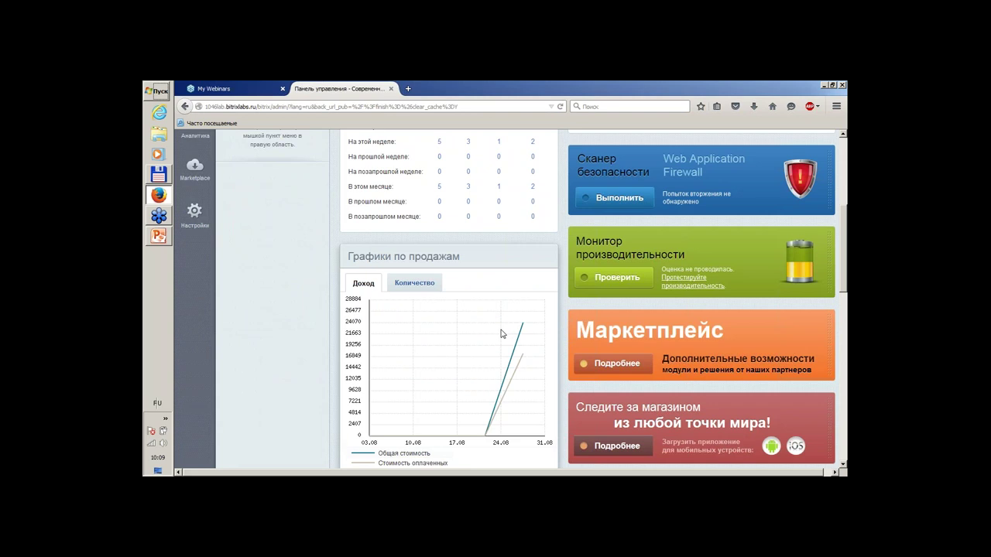
scroll(503, 333, up, 2)
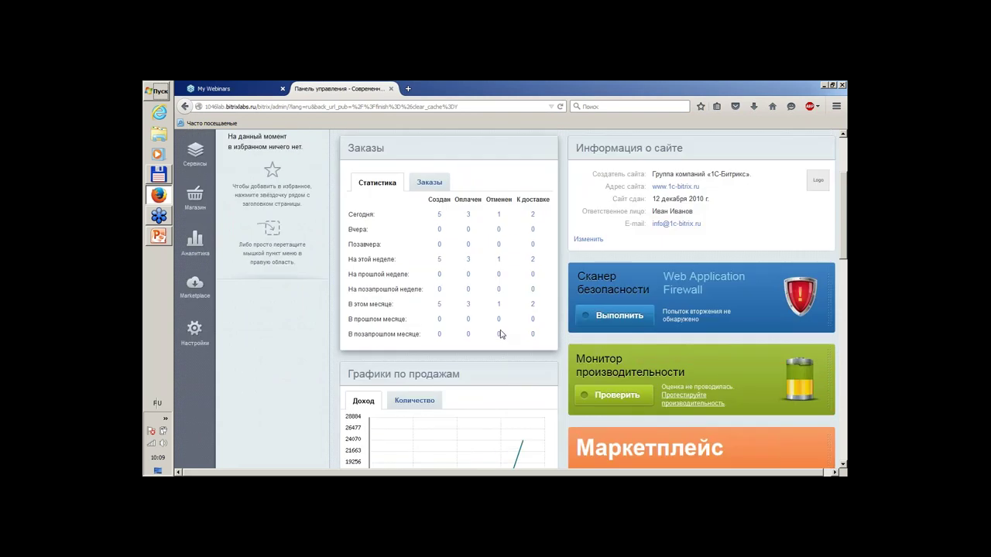
scroll(498, 335, up, 2)
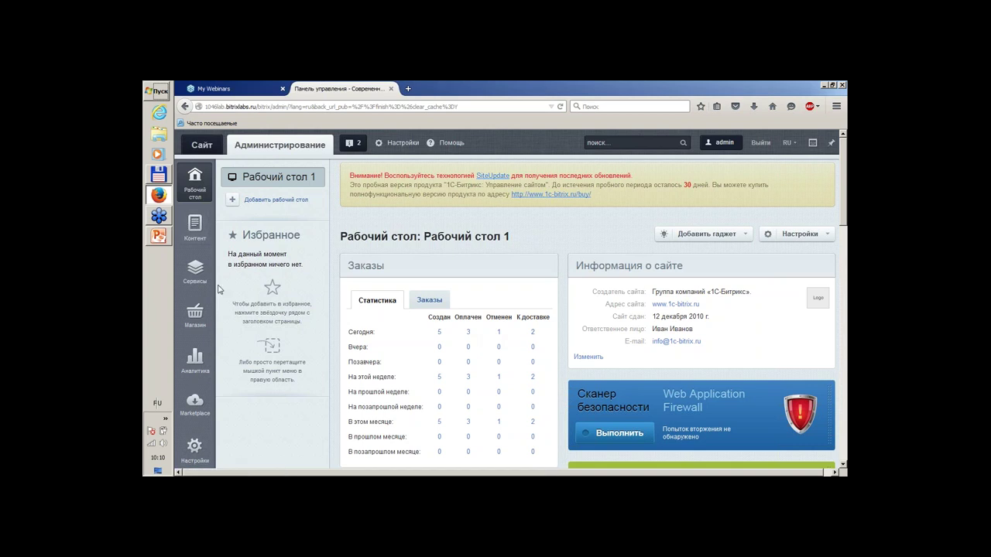
Step: Add the store's Скидки на товар page to Избранное and open it from the desktop's favourites
click(196, 320)
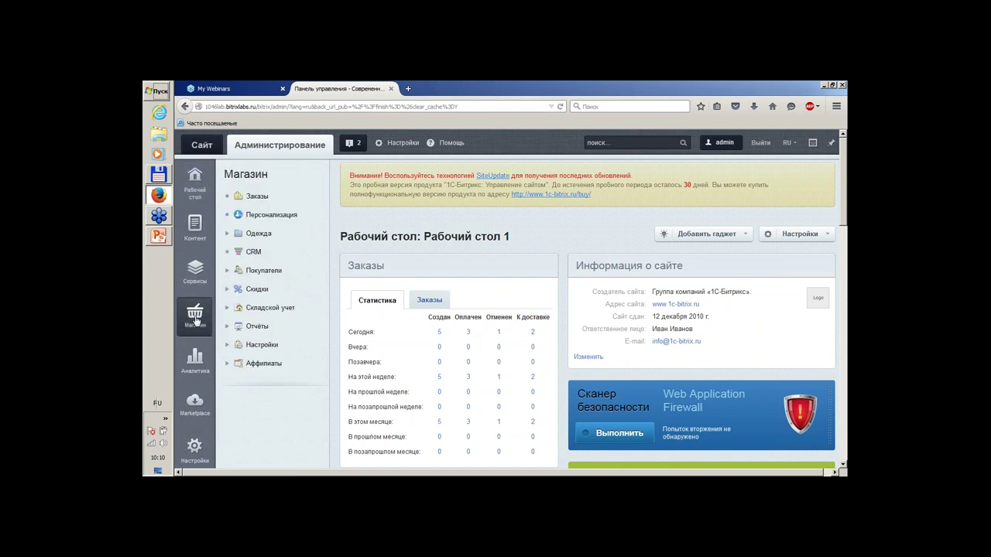
click(228, 290)
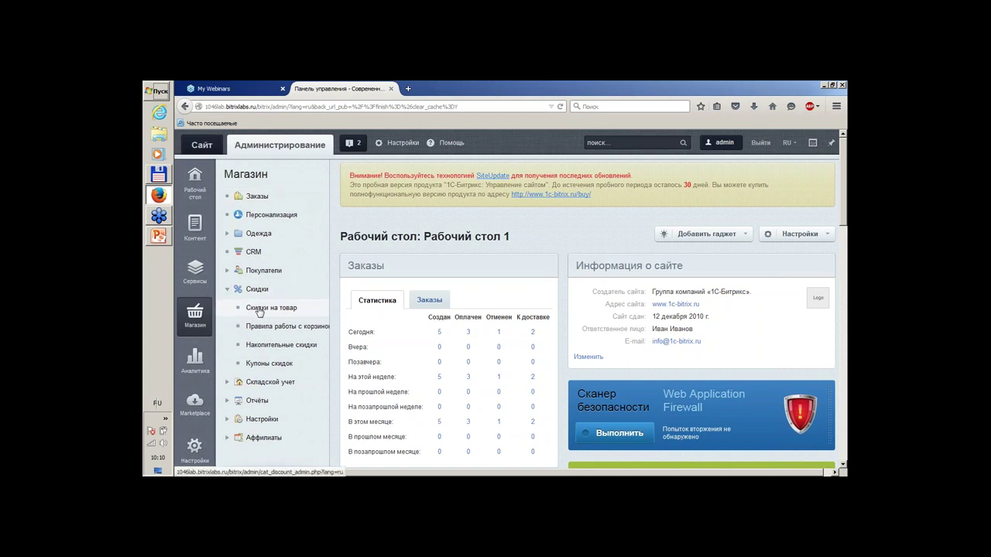
drag(259, 311, 793, 298)
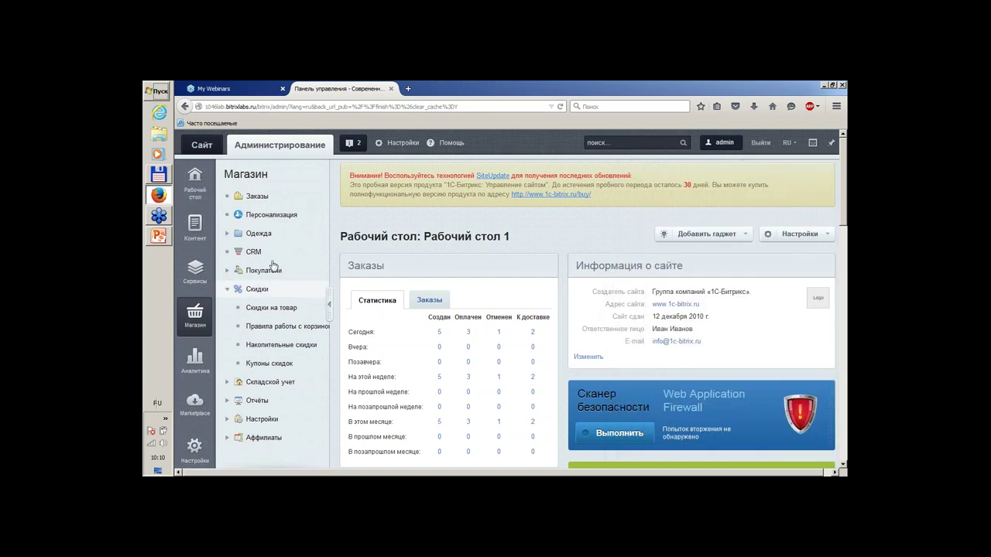
click(201, 189)
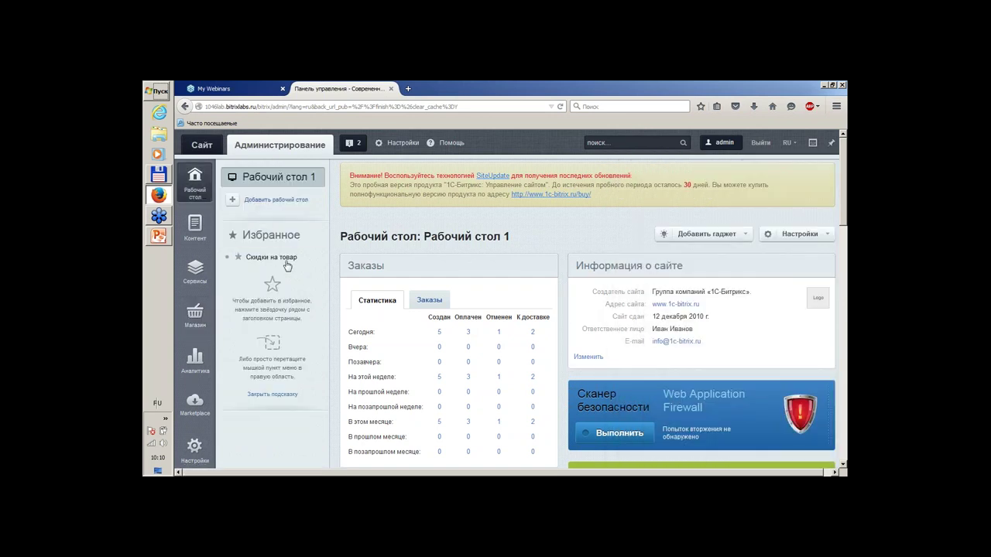
click(284, 264)
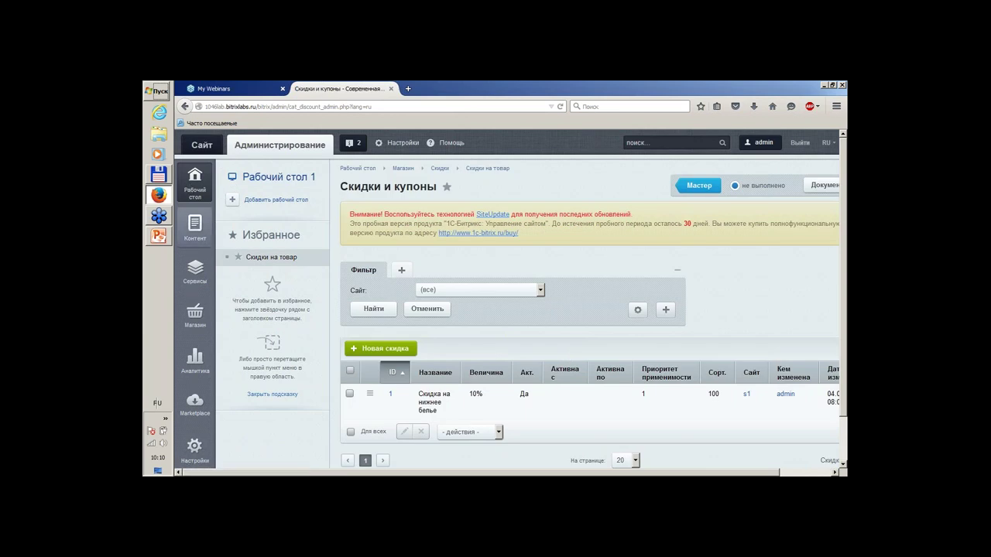
Step: Expand Структура сайта in the content section and review the pages and folders of Интернет-магазин (Сайт по умолчанию)
click(195, 226)
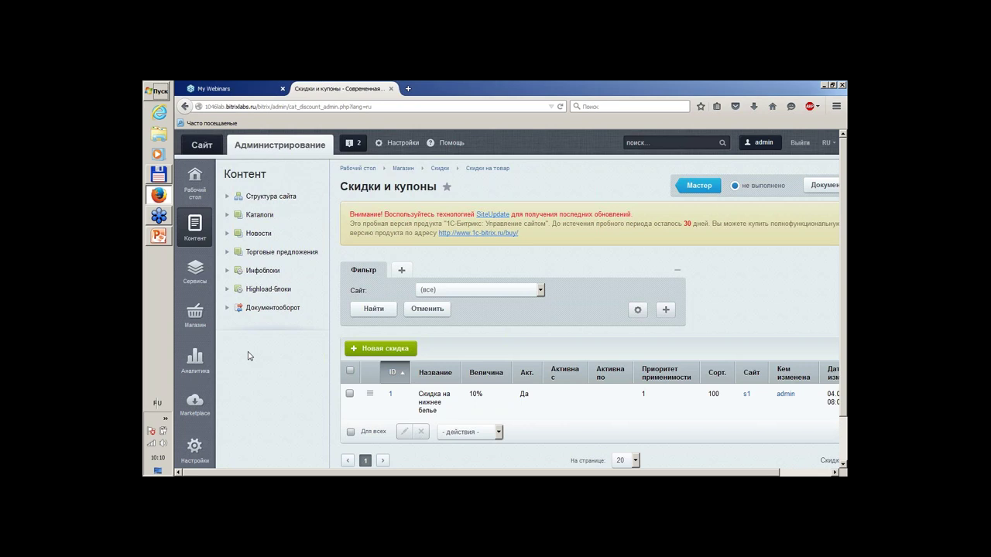
click(227, 198)
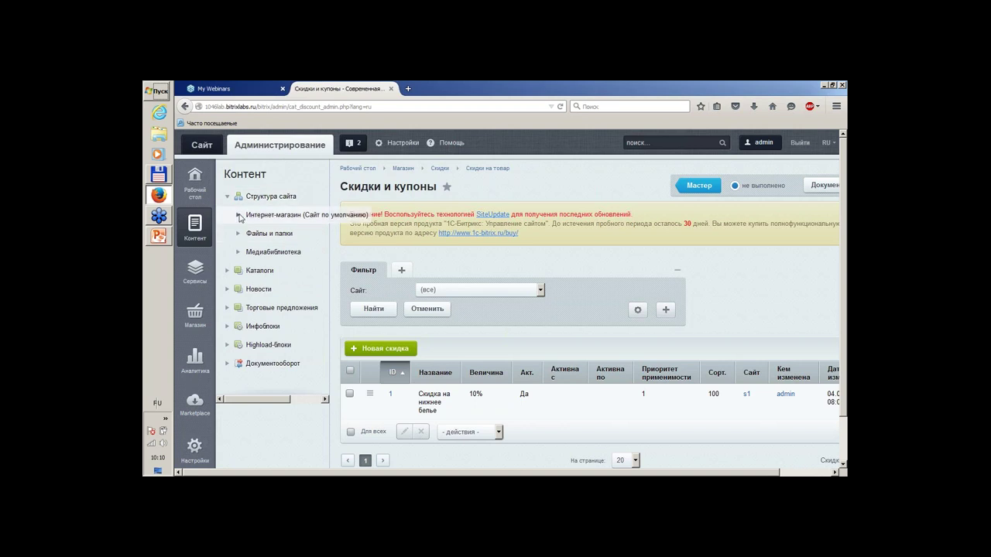
click(240, 216)
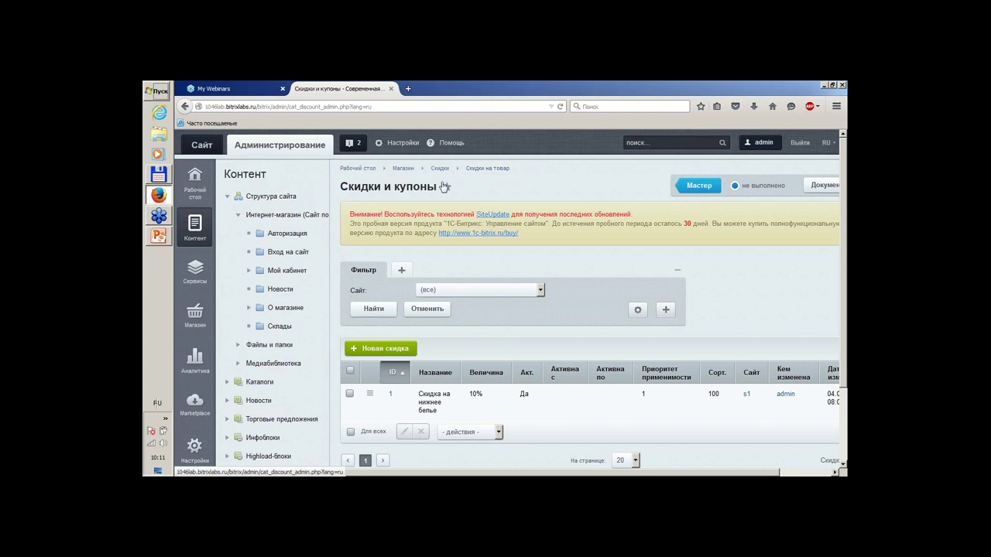
click(296, 216)
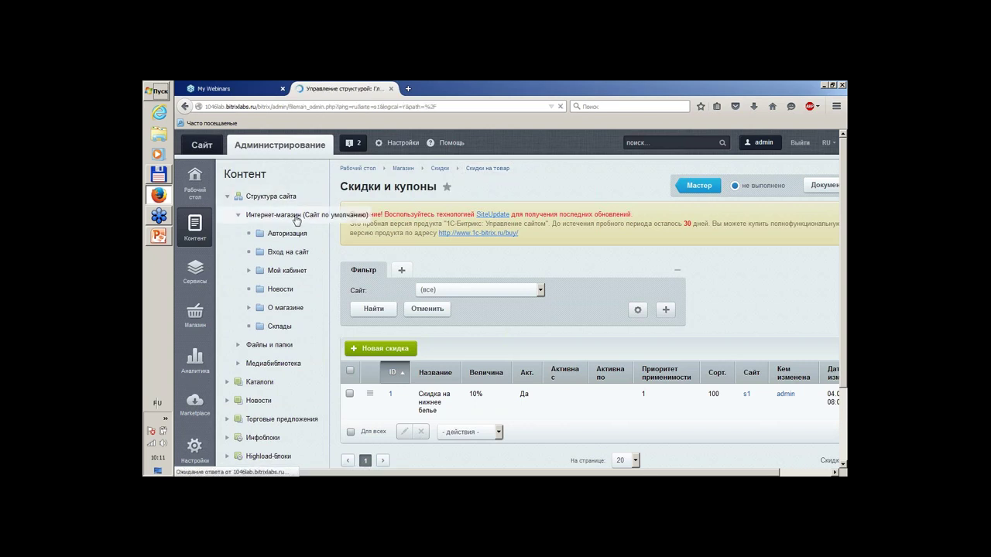
scroll(574, 249, down, 5)
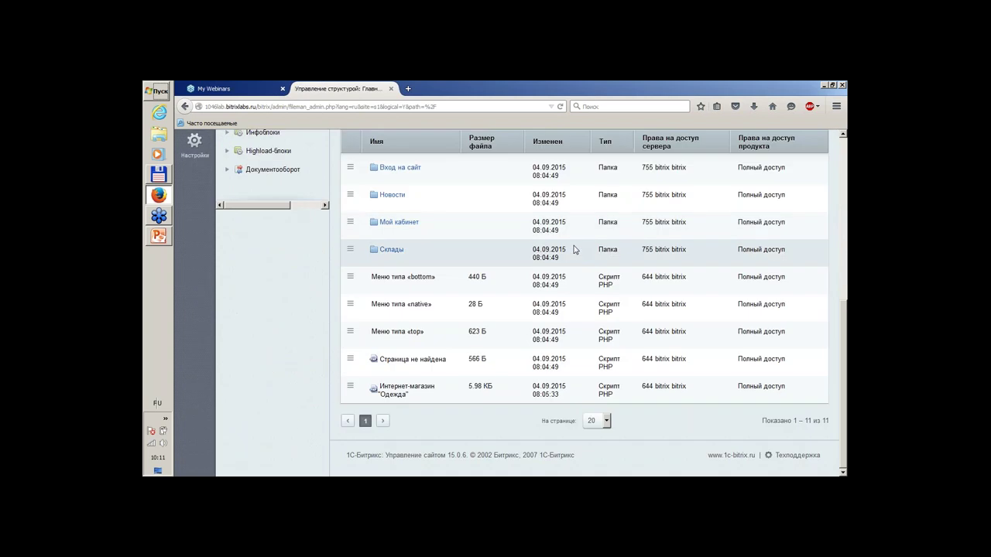
scroll(575, 249, up, 4)
scroll(470, 269, up, 3)
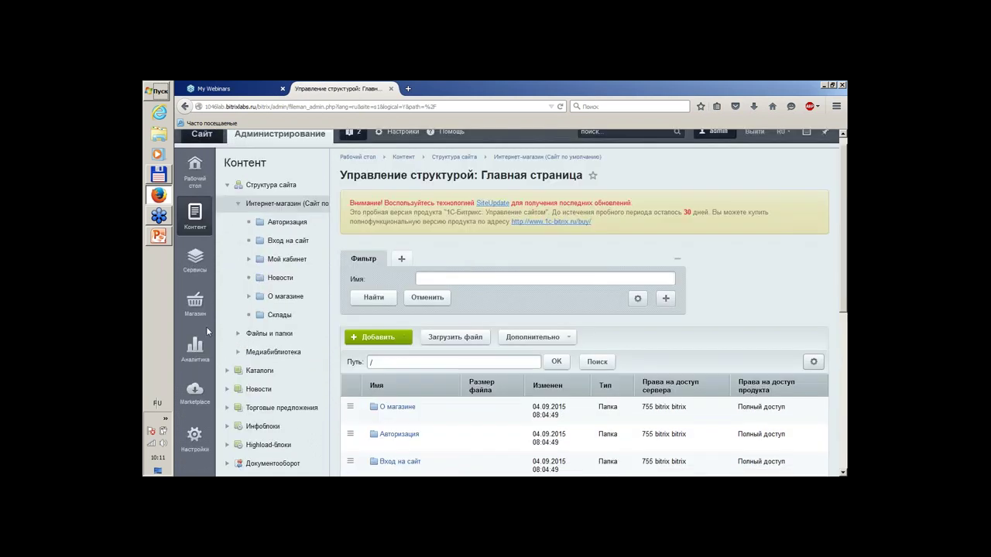
Step: Expand and open Файлы и папки, and review the folders and files in the site's root directory
click(240, 334)
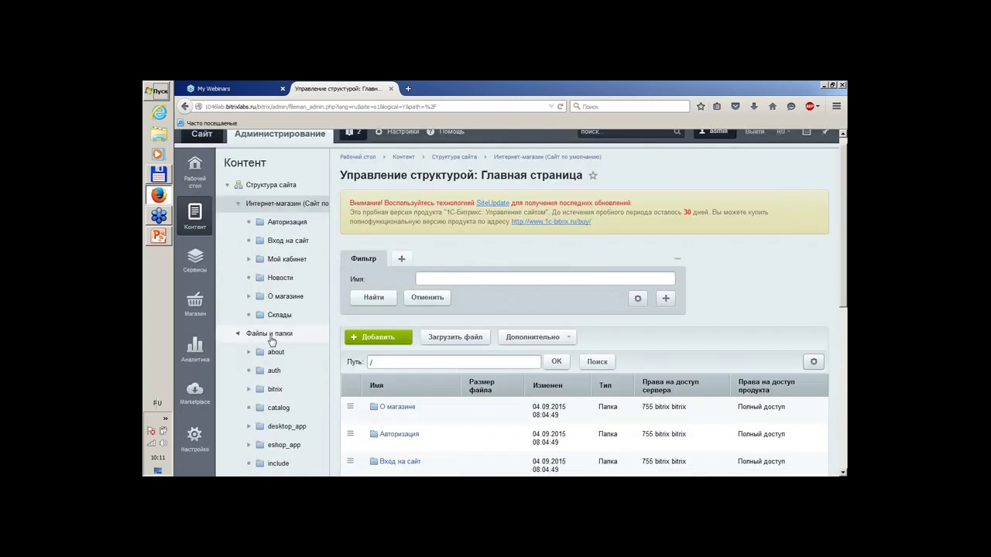
click(271, 341)
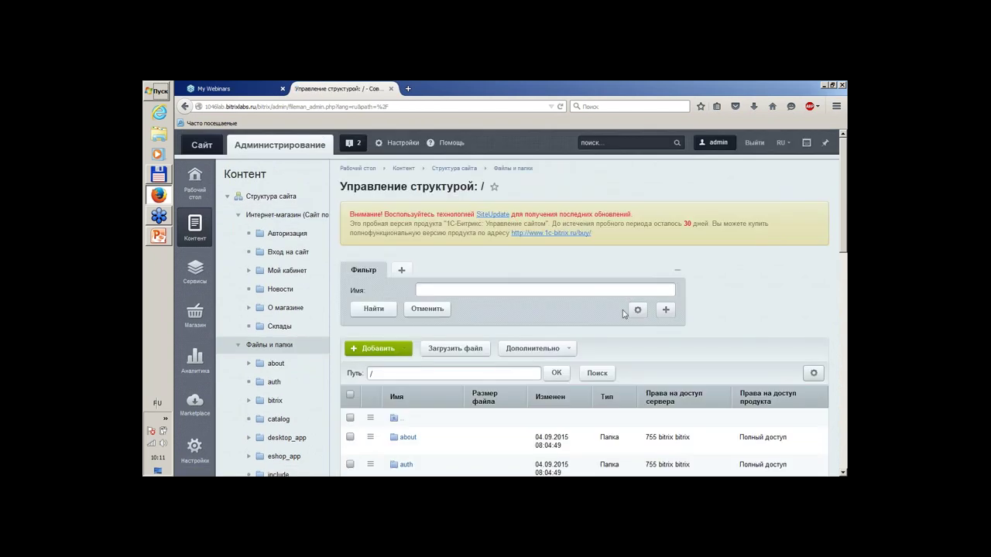
scroll(662, 286, down, 1)
scroll(663, 287, down, 3)
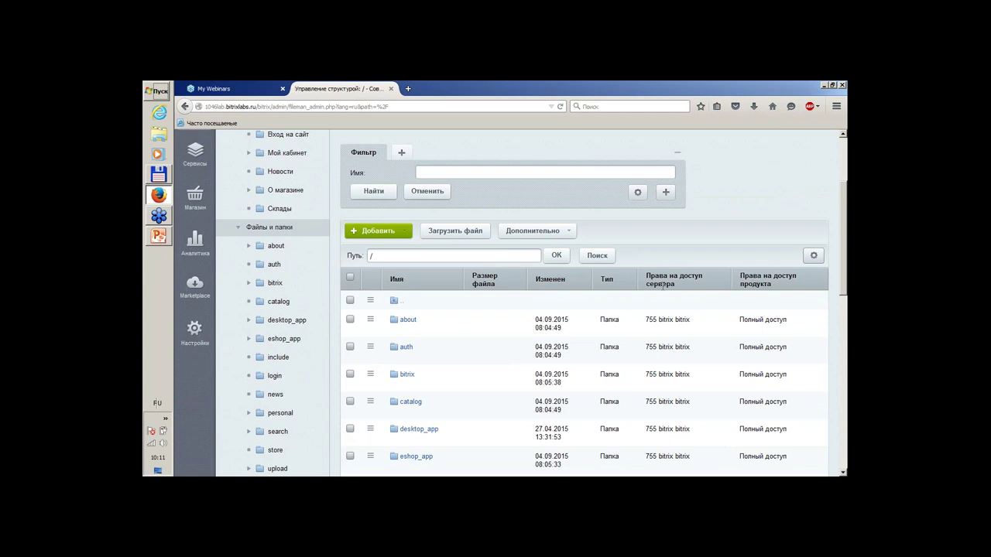
scroll(689, 262, down, 3)
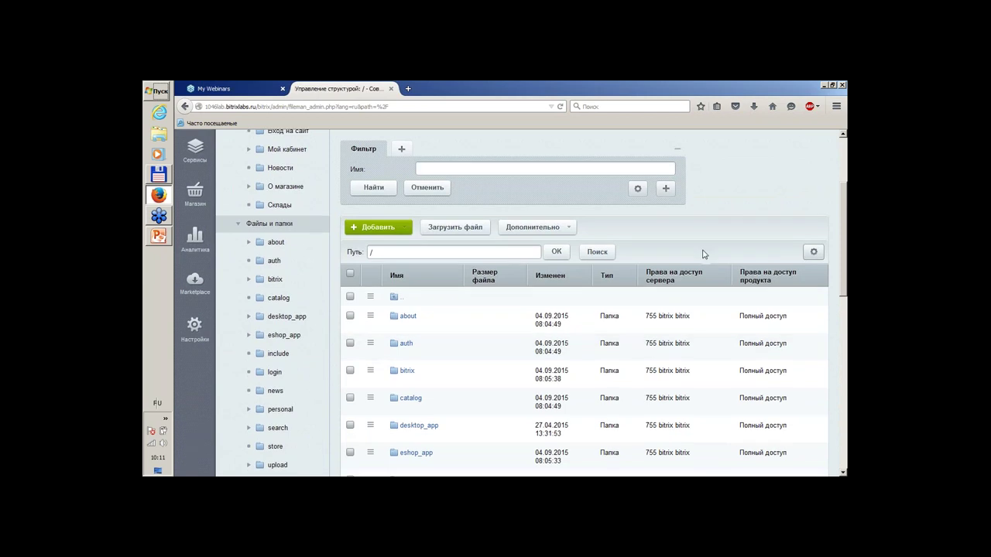
scroll(685, 262, down, 5)
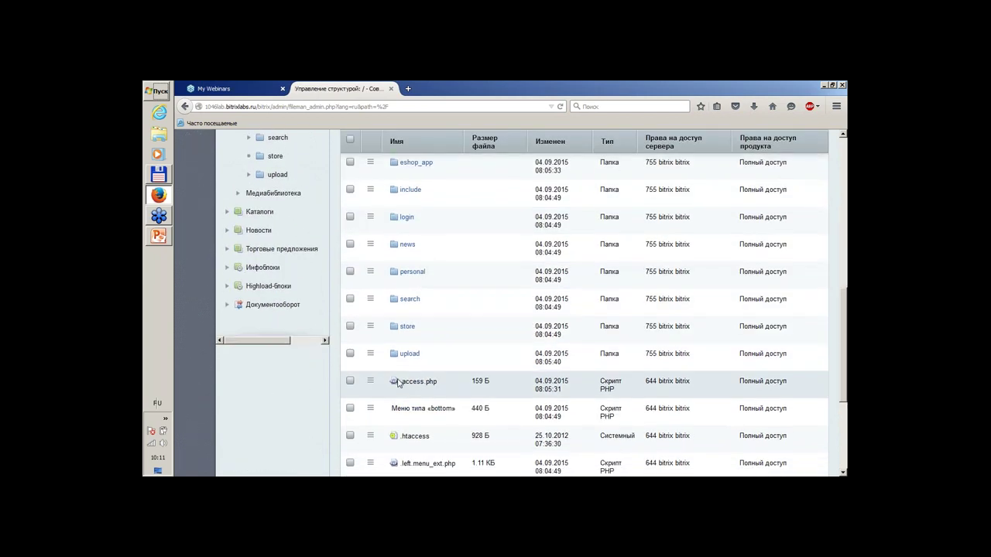
scroll(398, 383, down, 4)
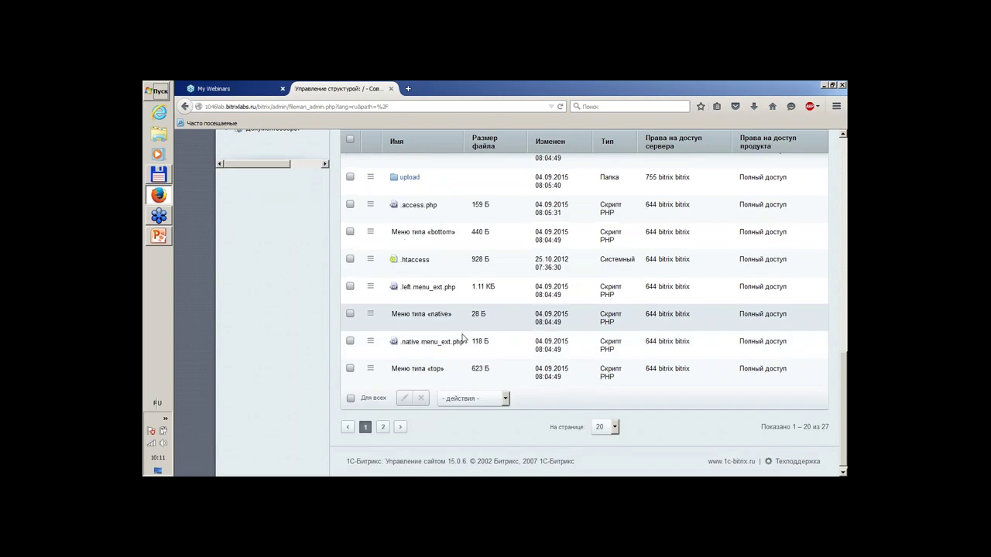
scroll(649, 365, up, 3)
scroll(650, 364, up, 7)
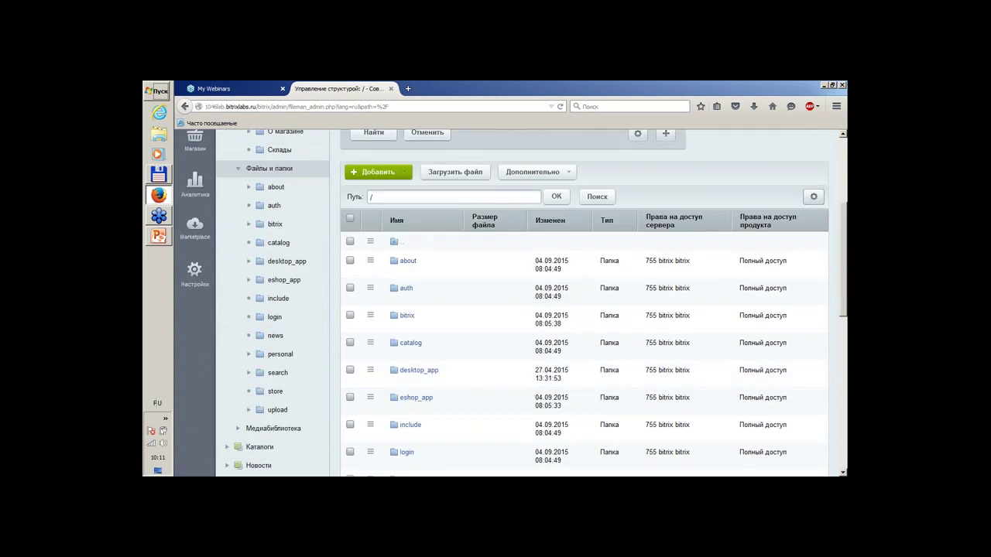
Step: Review the root directory's options for adding items, folder properties and showing access rights by user group
click(387, 172)
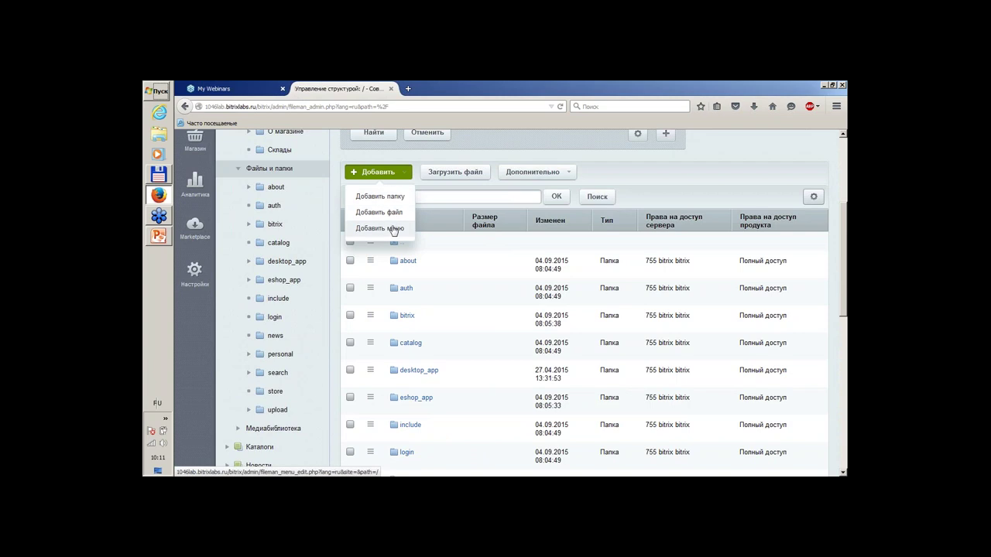
click(557, 178)
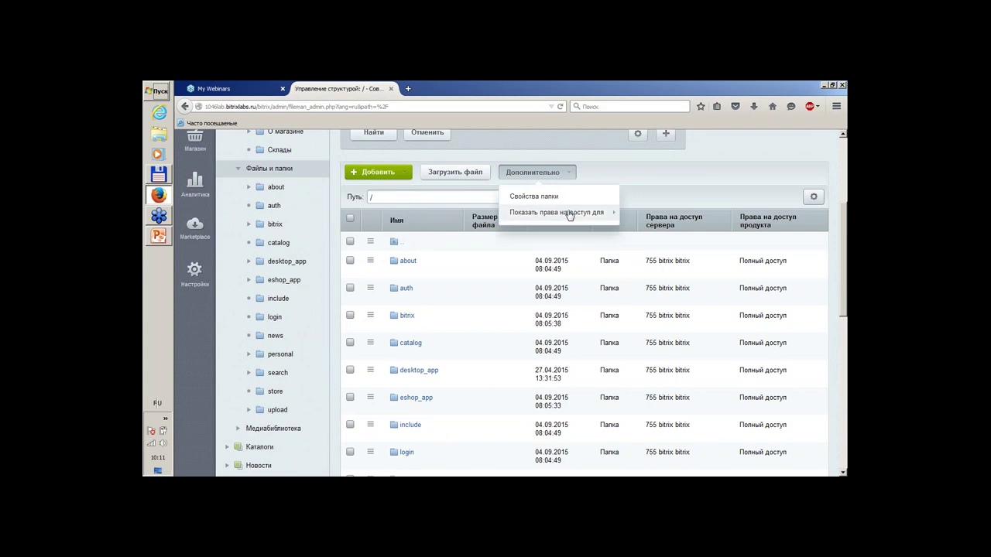
mouse_move(570, 214)
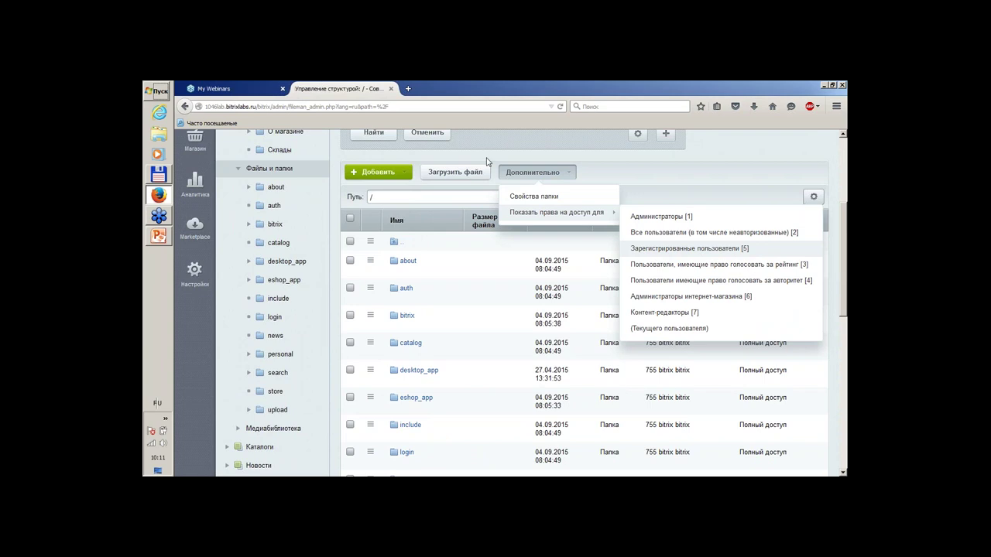
scroll(667, 168, up, 4)
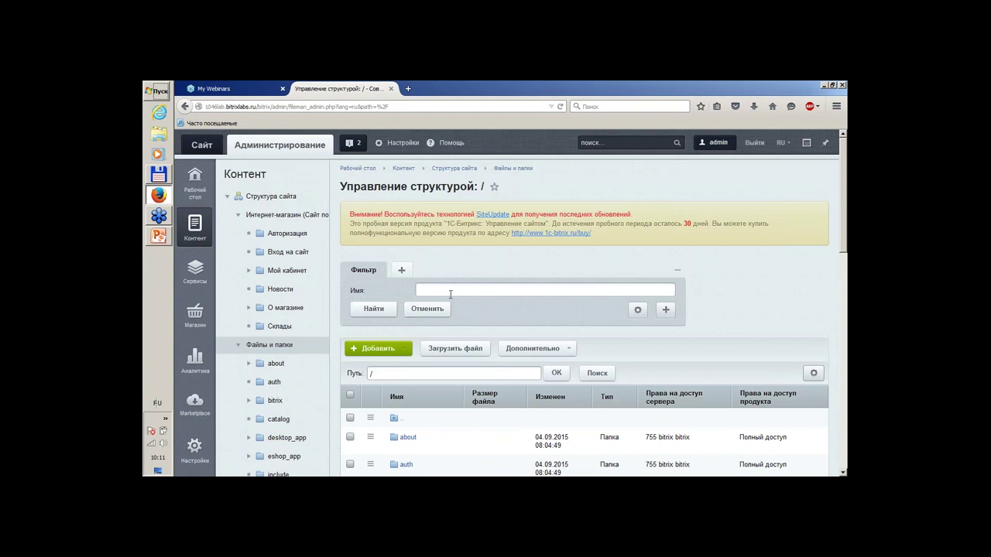
scroll(434, 295, down, 1)
scroll(533, 277, down, 1)
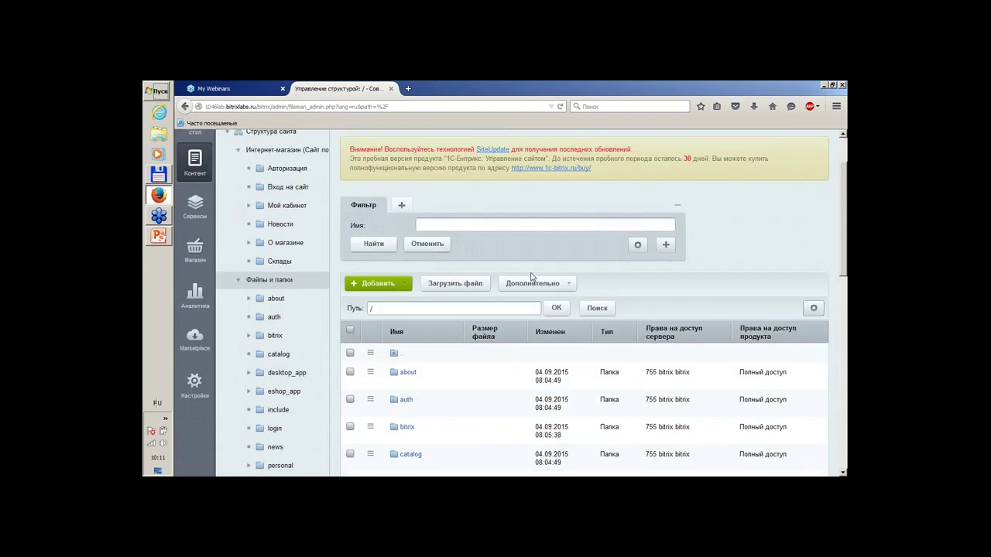
Step: Show all filter conditions for the root directory's file list and review the choices for Изменен and Тип
scroll(575, 268, down, 5)
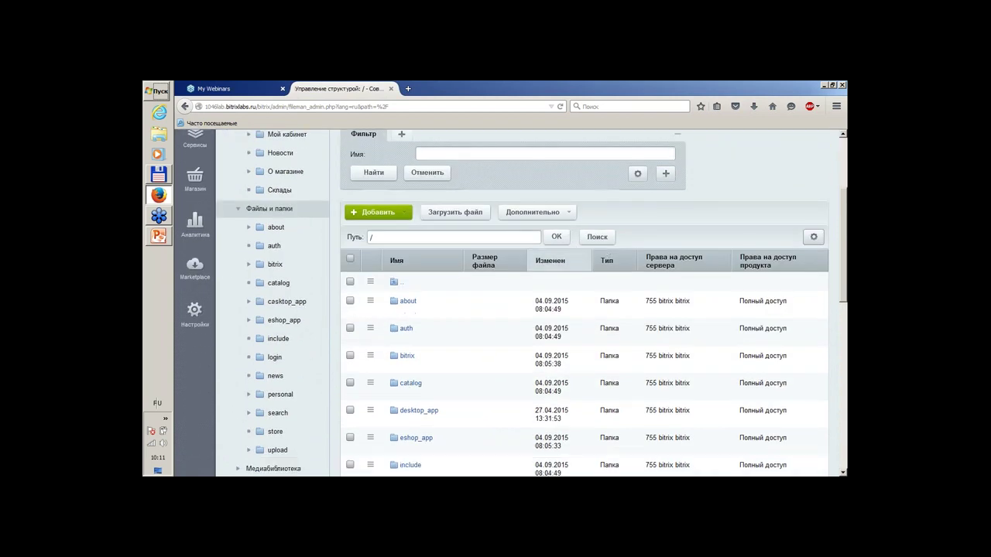
scroll(524, 296, up, 7)
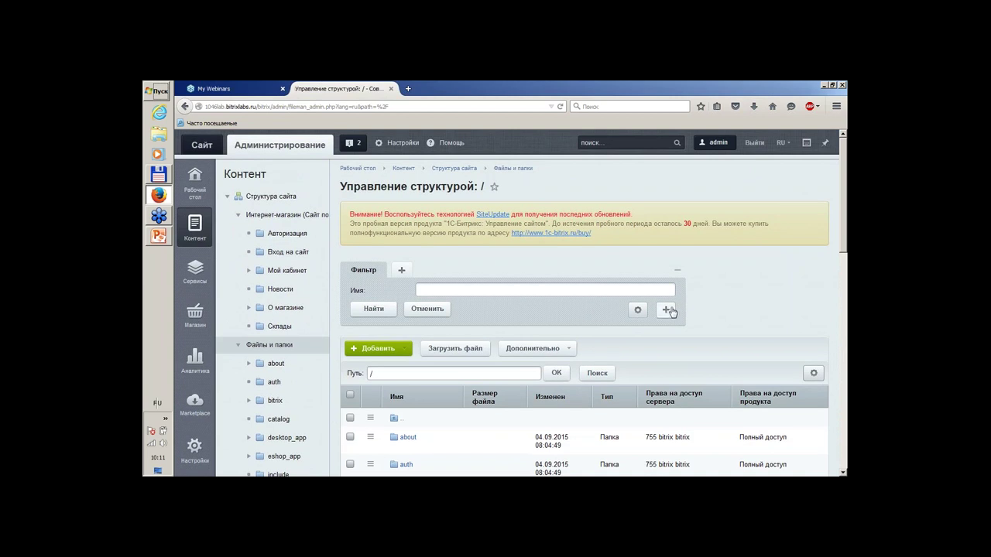
click(666, 310)
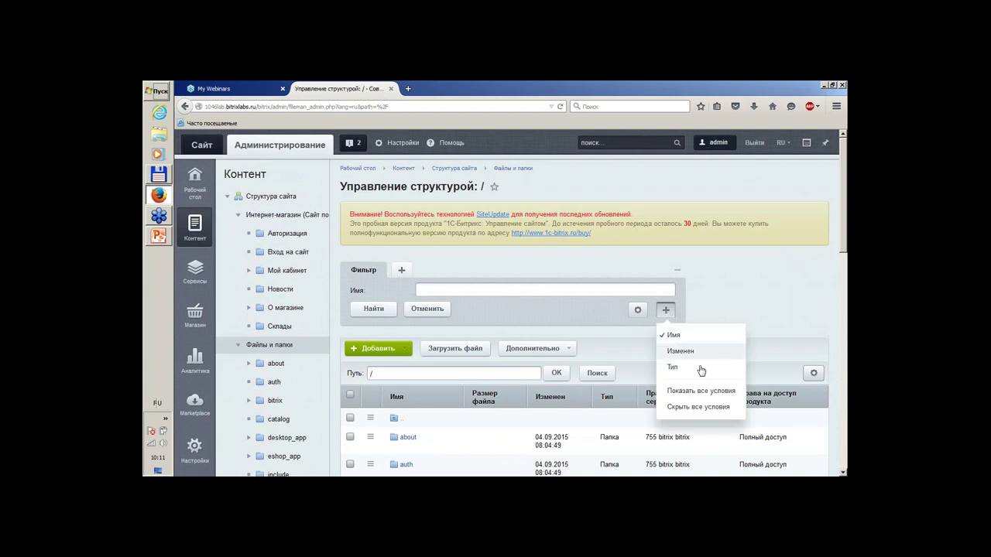
click(700, 391)
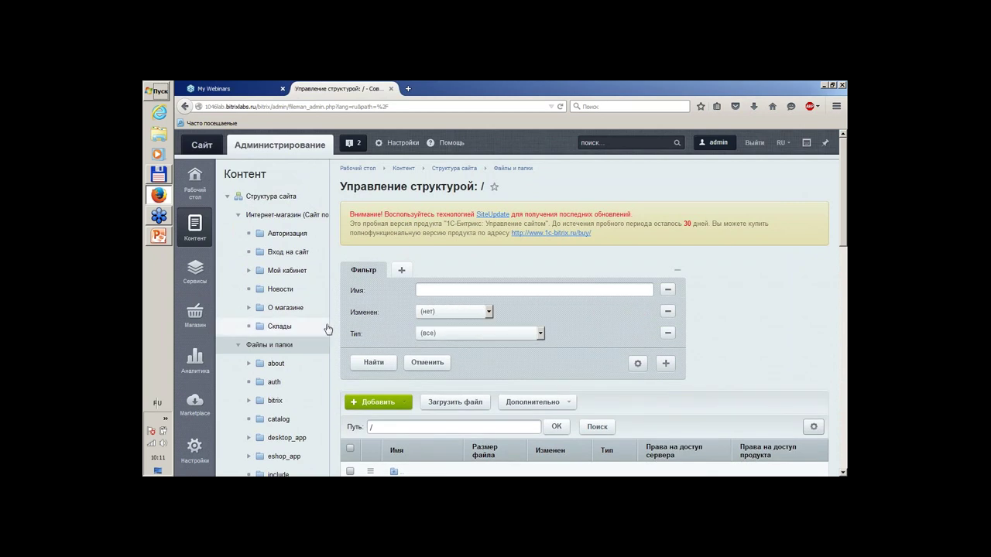
click(478, 312)
click(566, 269)
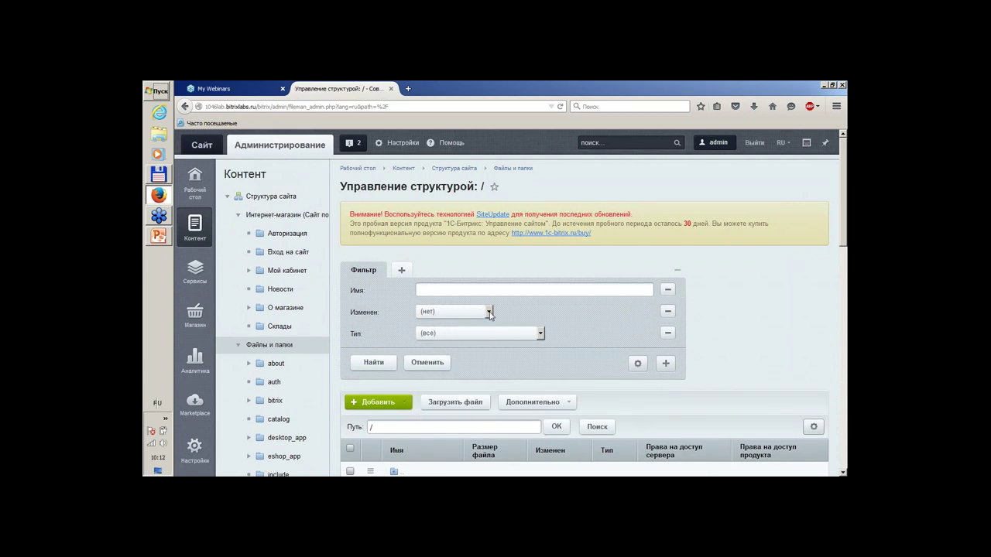
click(488, 332)
click(488, 333)
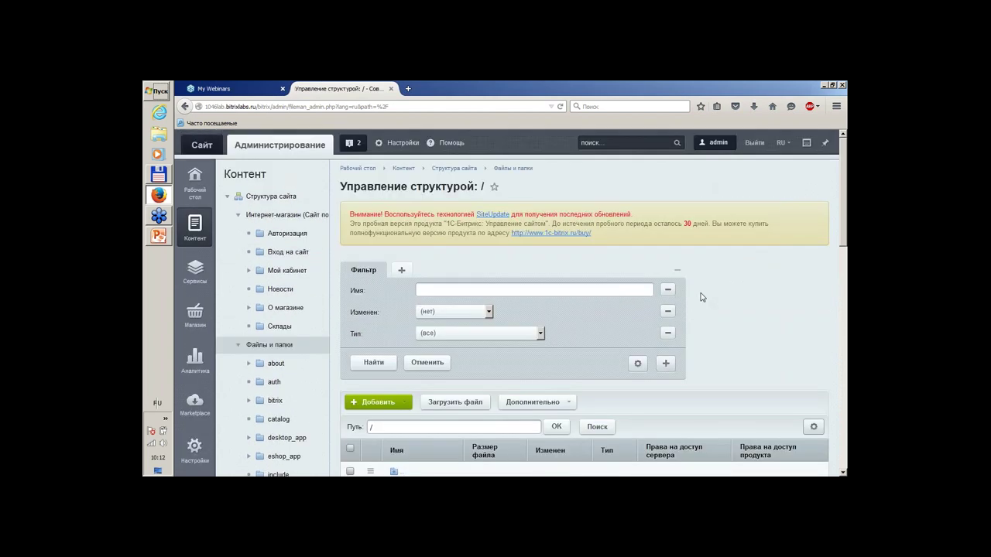
Step: Review the actions available for .access.php in the root directory and open the second page of the file list
scroll(702, 298, down, 3)
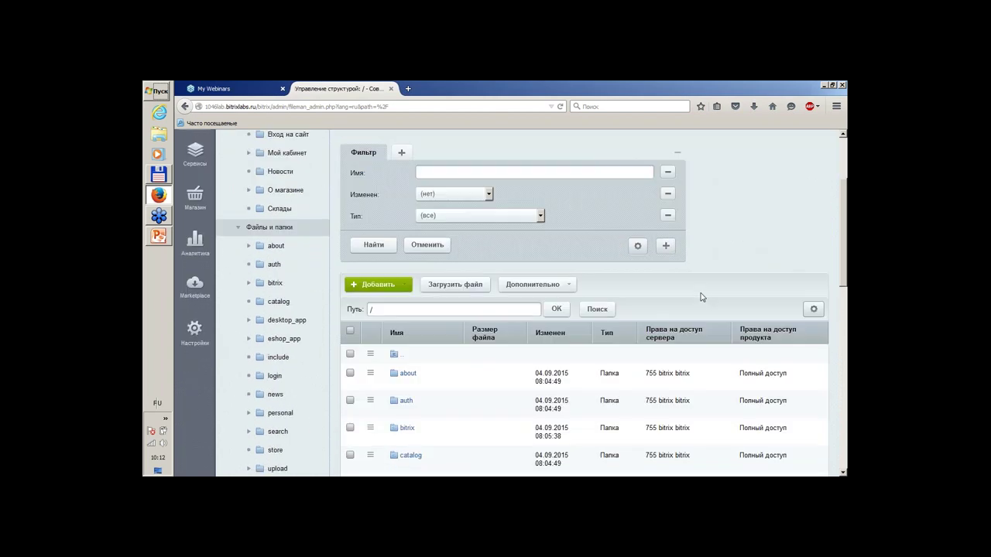
scroll(701, 298, up, 2)
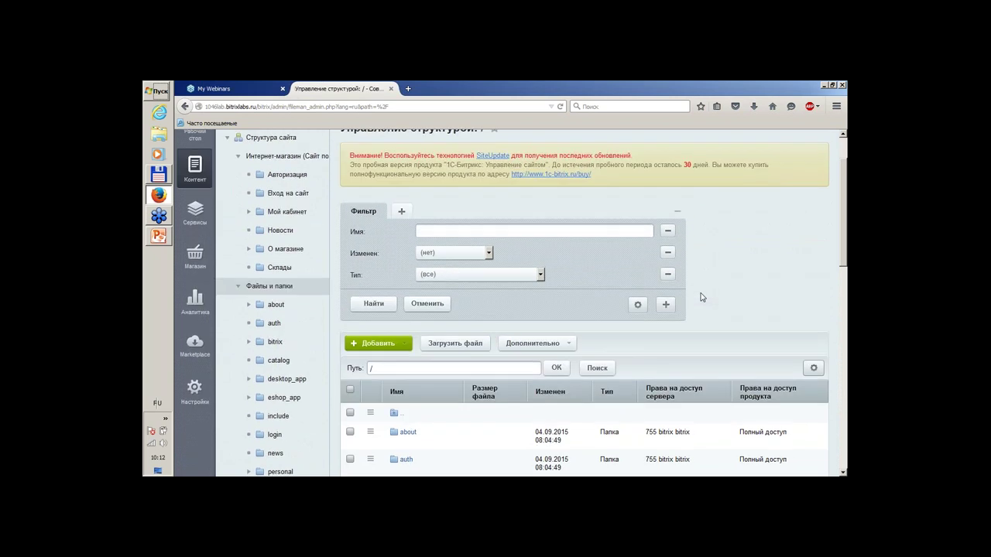
scroll(701, 297, down, 5)
scroll(696, 297, down, 5)
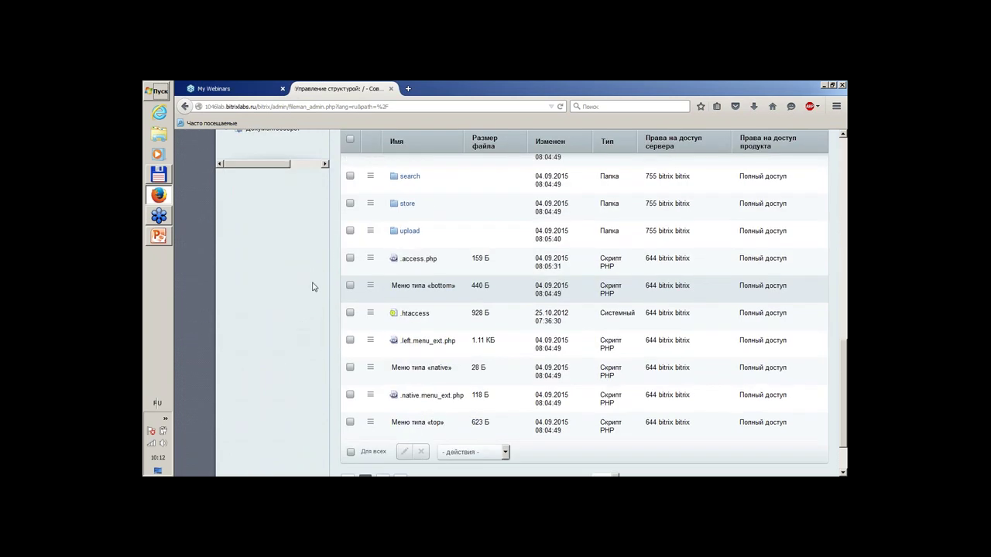
click(372, 260)
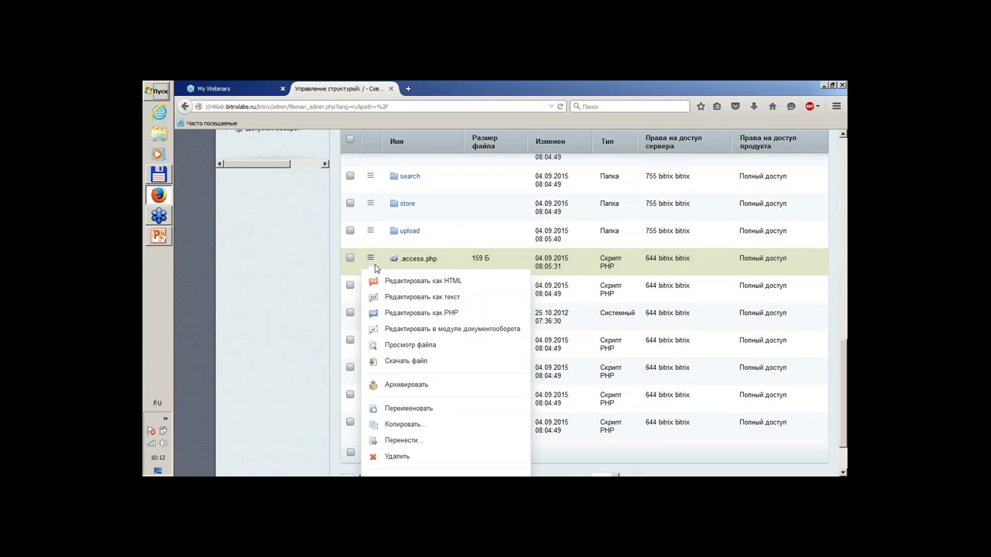
click(697, 259)
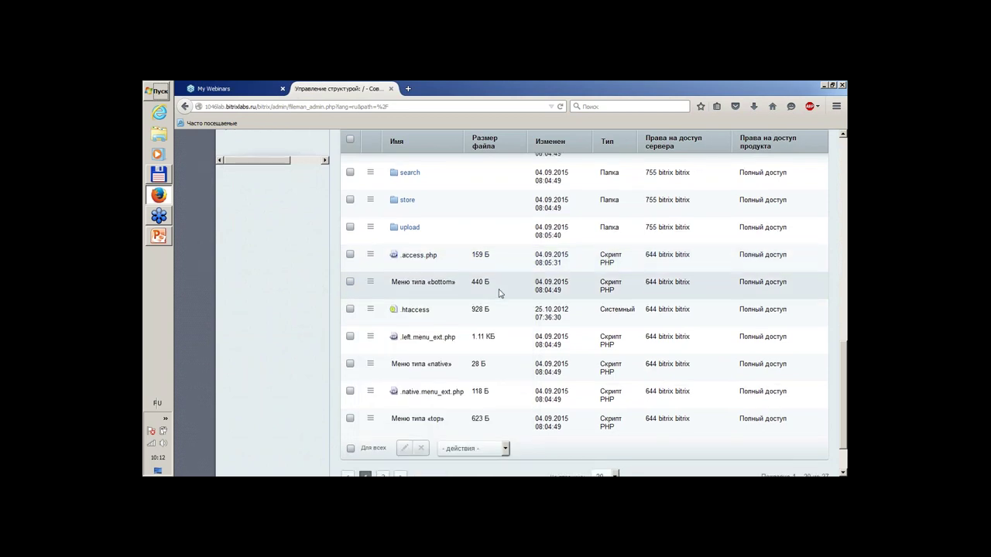
scroll(500, 291, down, 2)
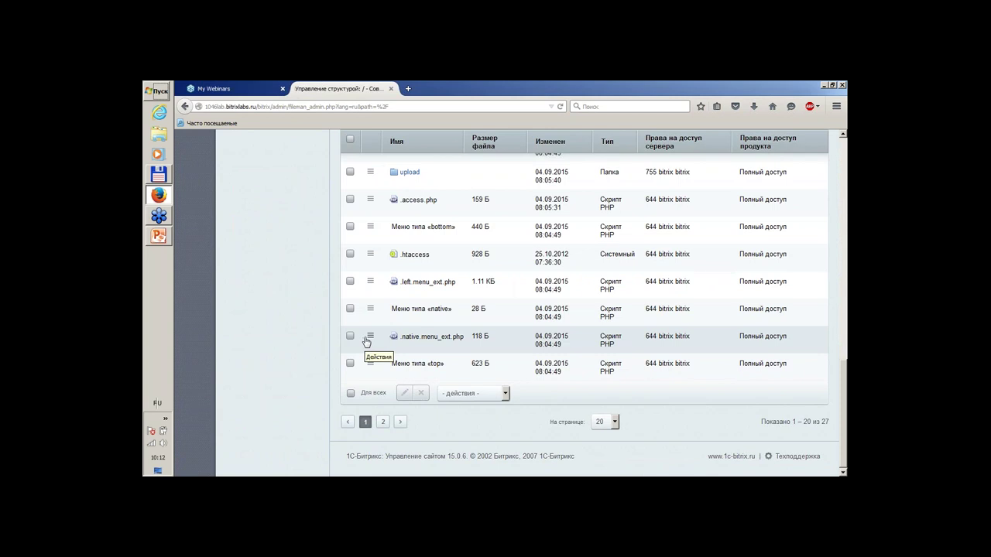
click(383, 422)
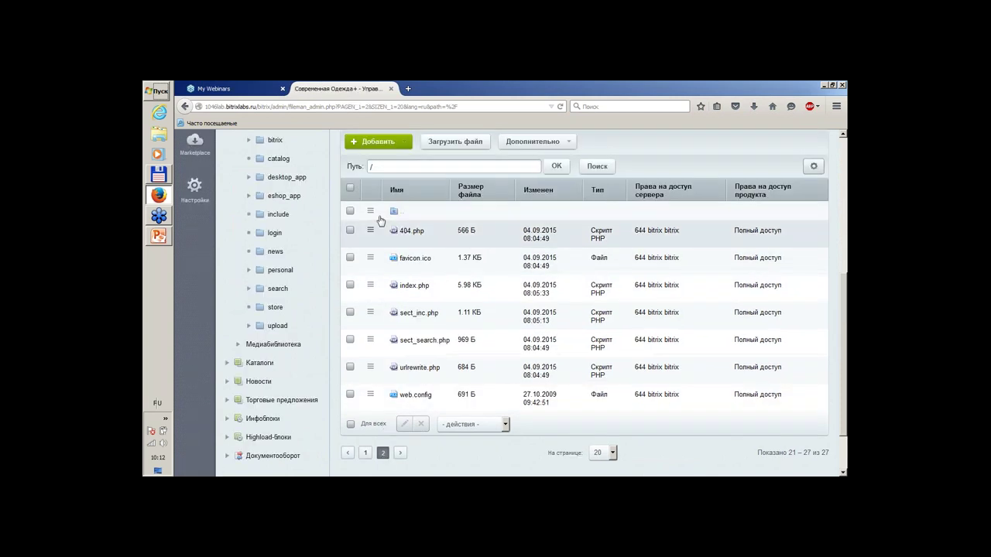
Step: Open the name of index.php for inline editing and cancel the edit
click(350, 286)
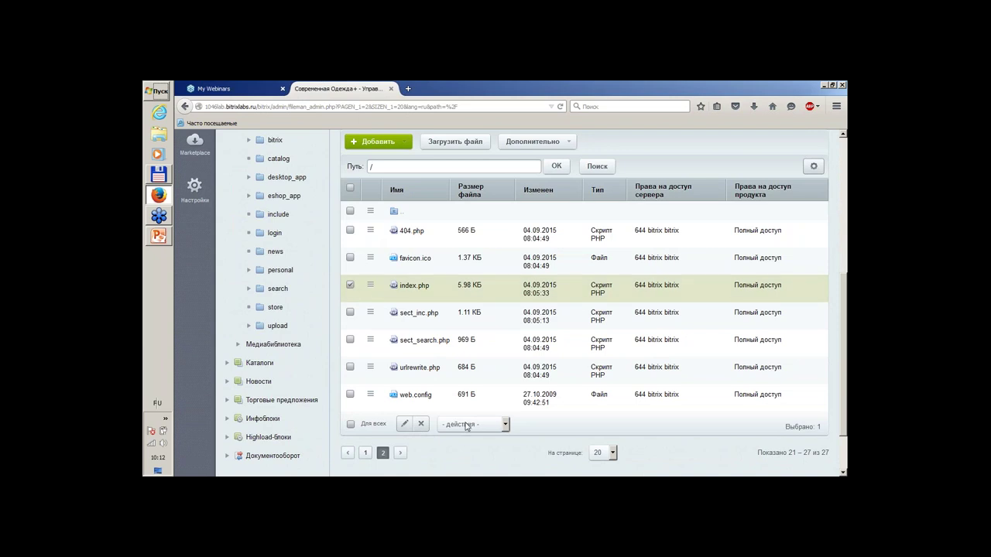
click(404, 425)
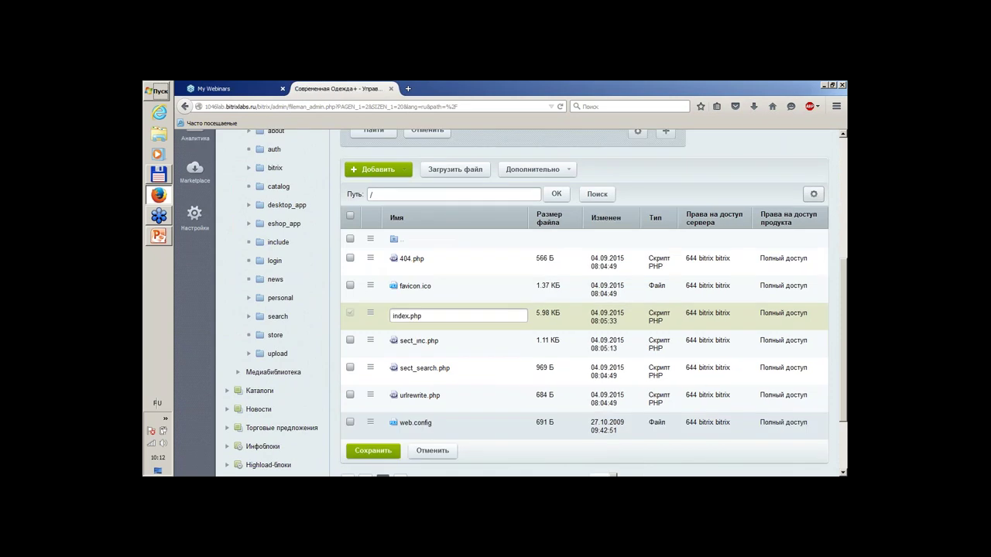
scroll(456, 350, down, 2)
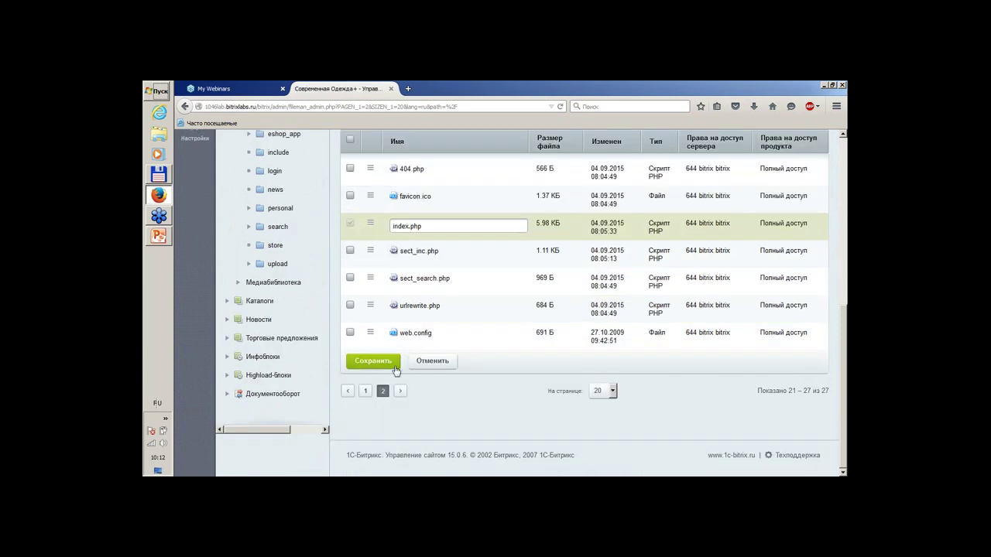
click(430, 362)
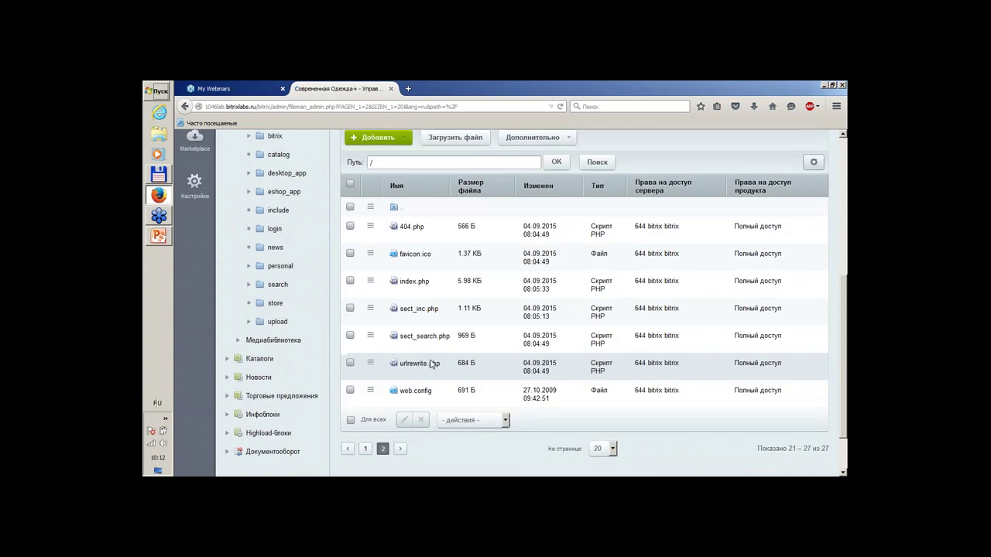
Step: Copy index.php into the root folder / and resolve the name conflict by renaming the copy
click(370, 223)
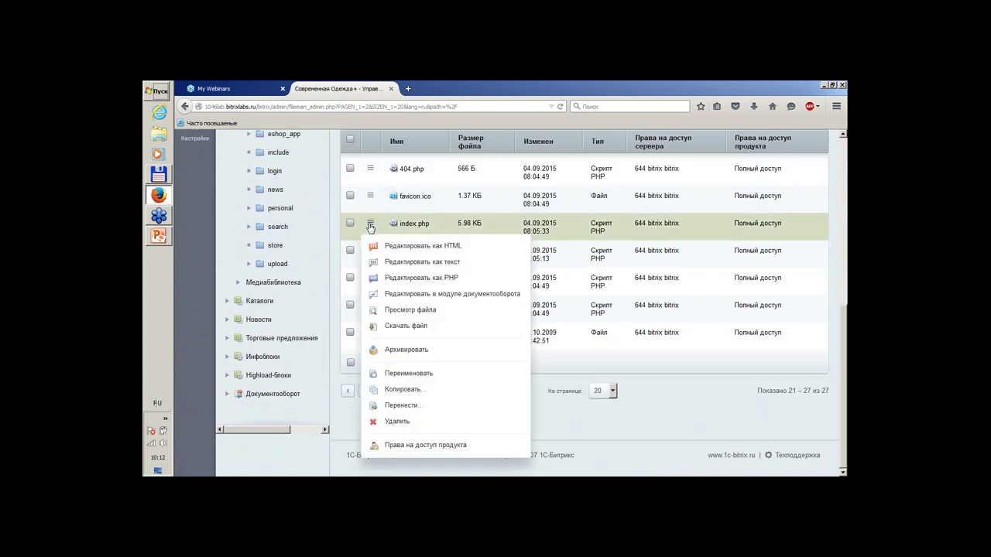
click(412, 389)
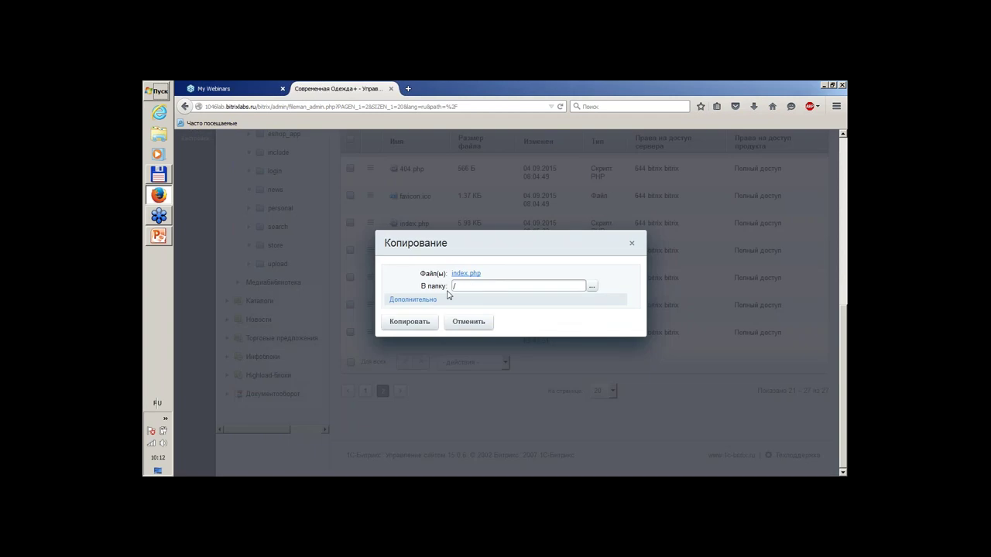
click(412, 322)
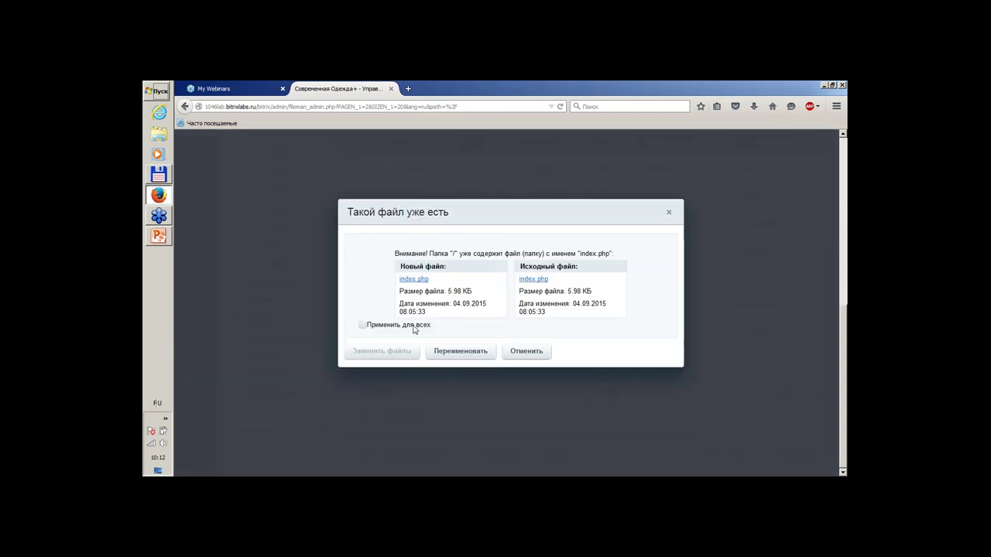
click(476, 351)
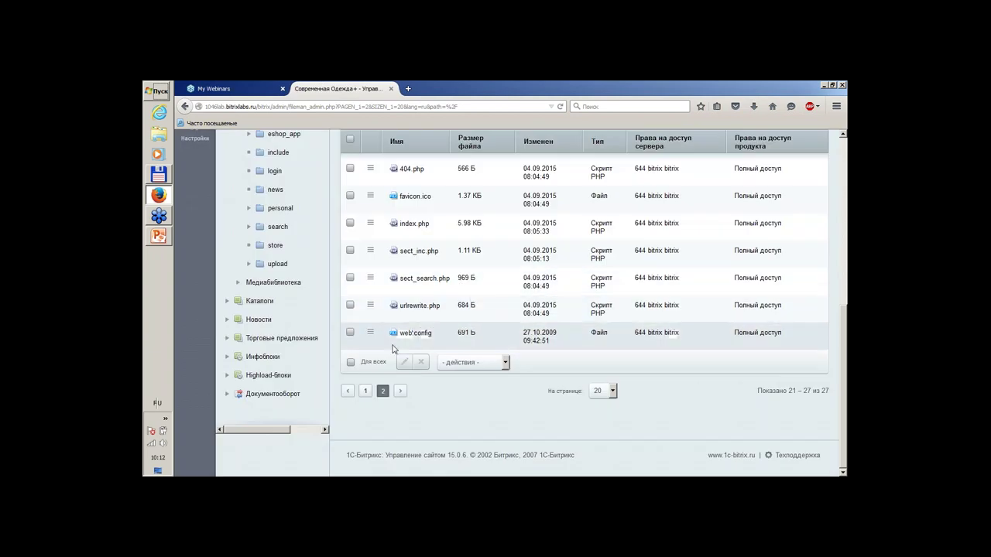
Step: Copy index.php into the root folder / again with Переименовать автоматически set for matching names
click(370, 223)
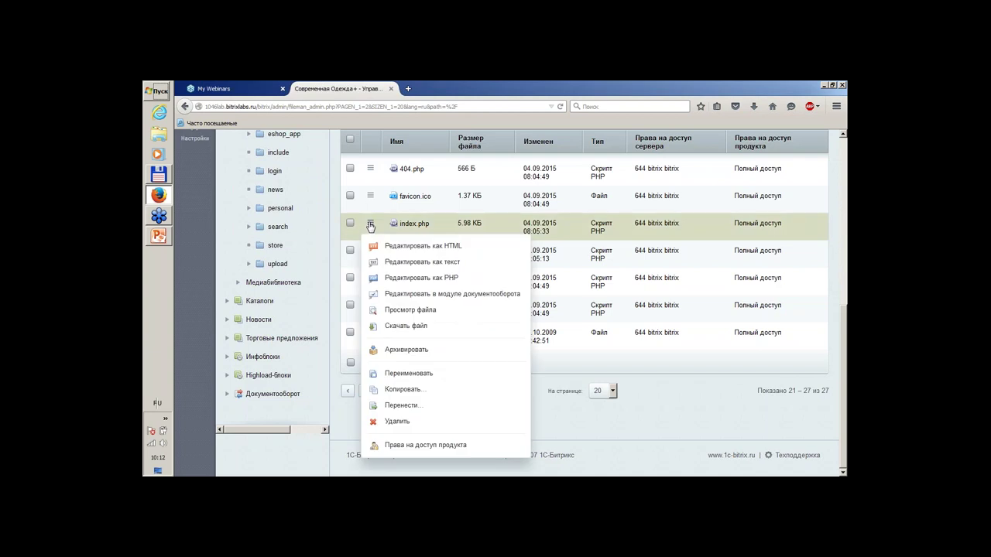
click(402, 392)
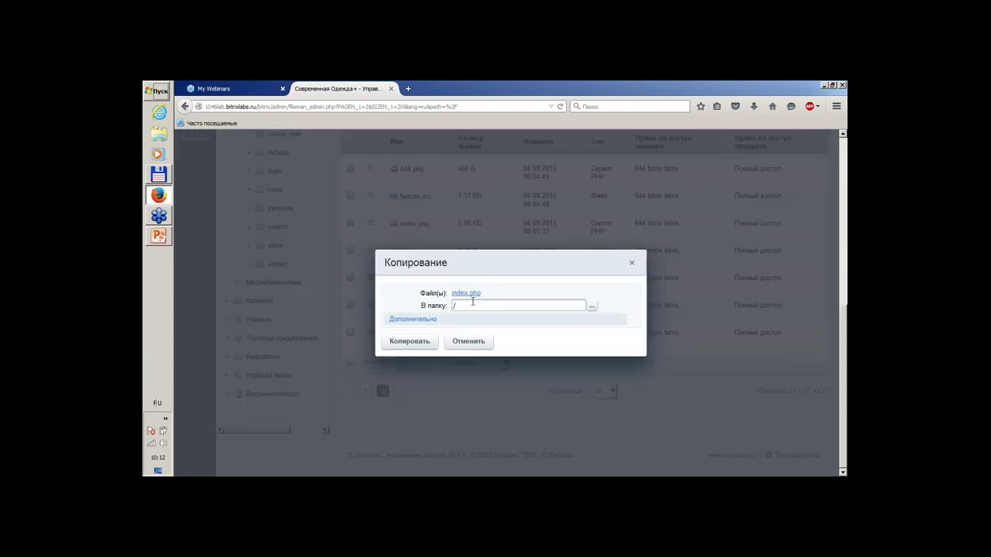
click(411, 320)
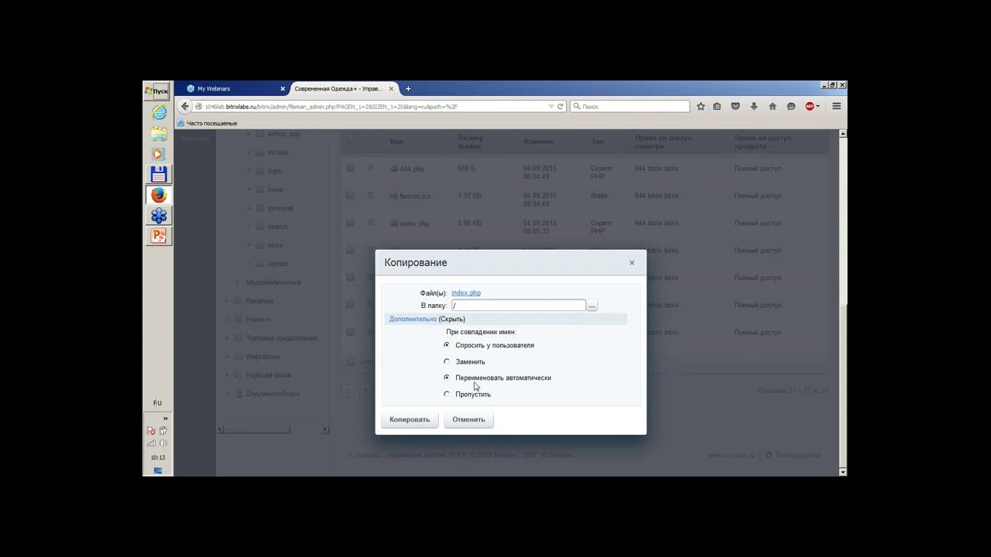
click(413, 425)
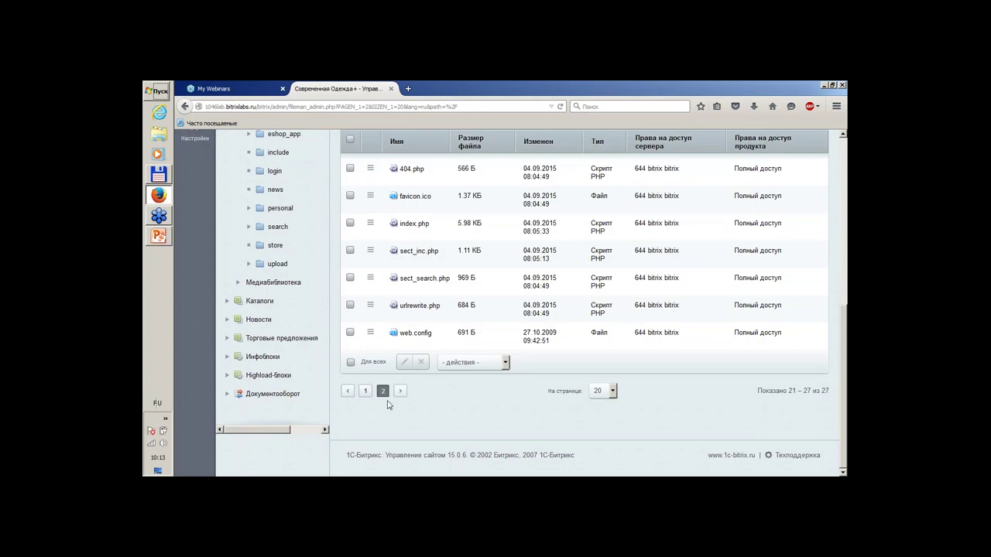
Step: Reload the second page of the file list by switching pages, and delete the copy index(2).php
click(365, 391)
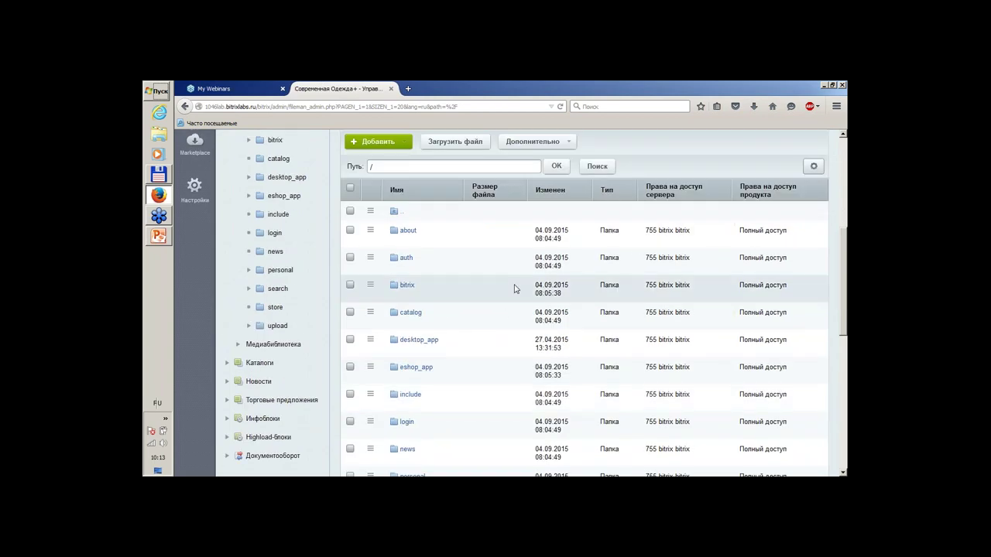
scroll(514, 289, down, 5)
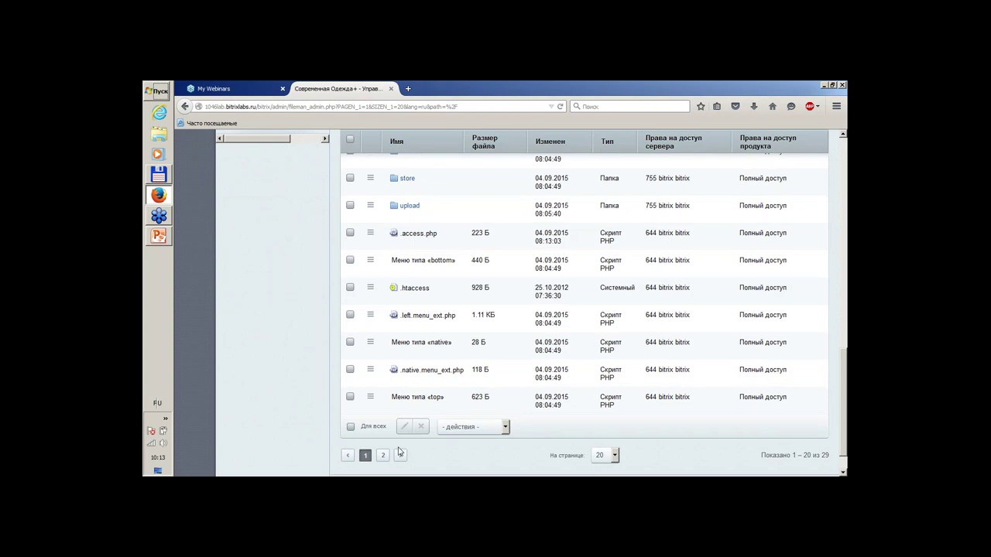
click(382, 456)
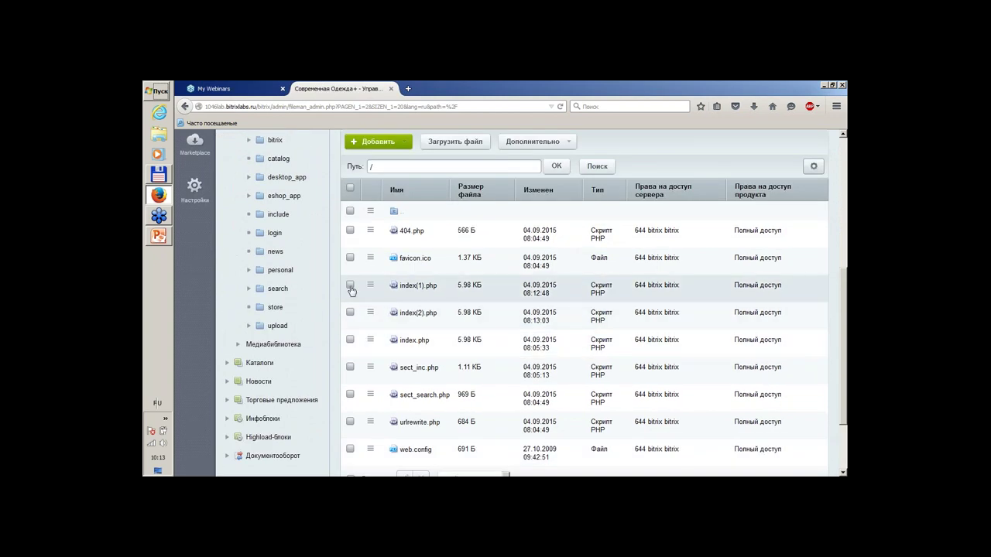
click(350, 314)
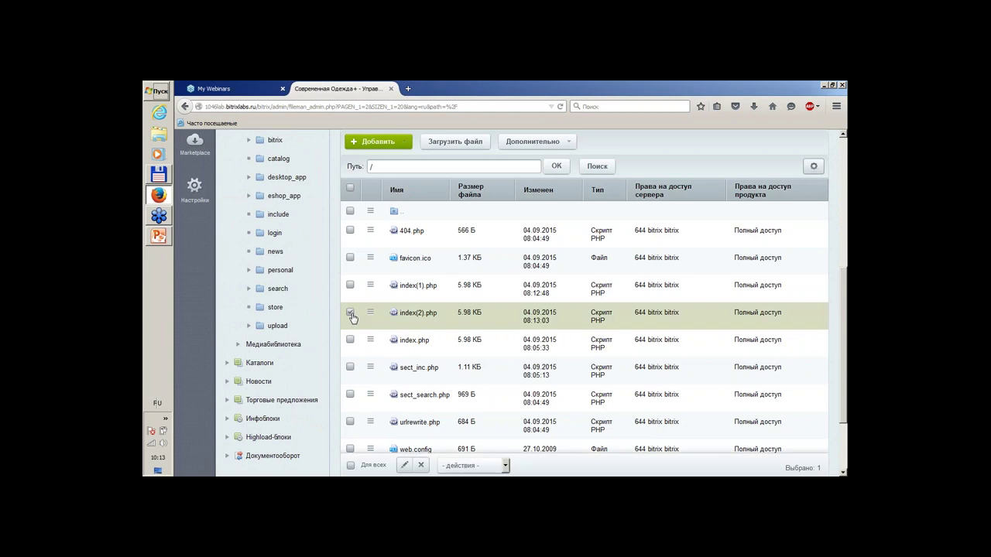
scroll(361, 320, down, 2)
click(420, 392)
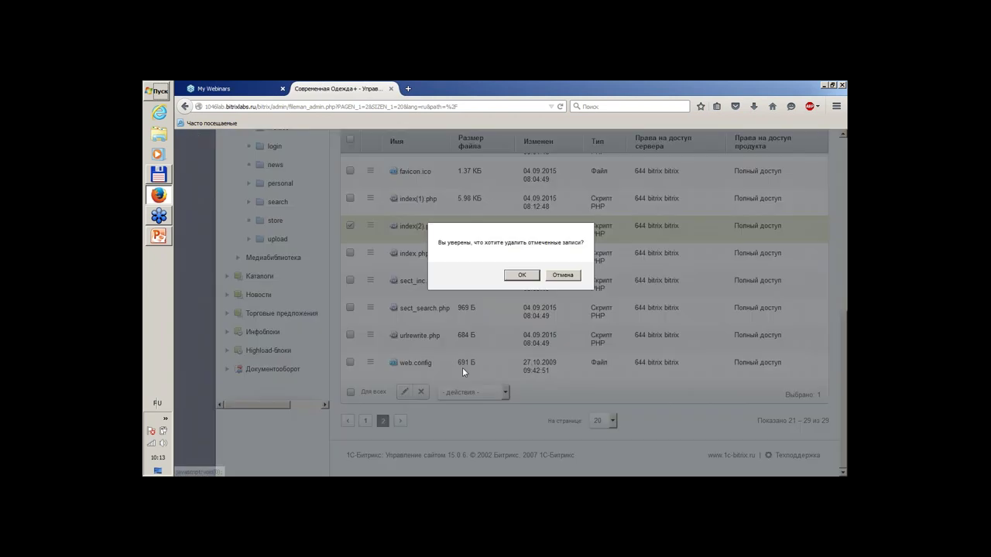
click(521, 276)
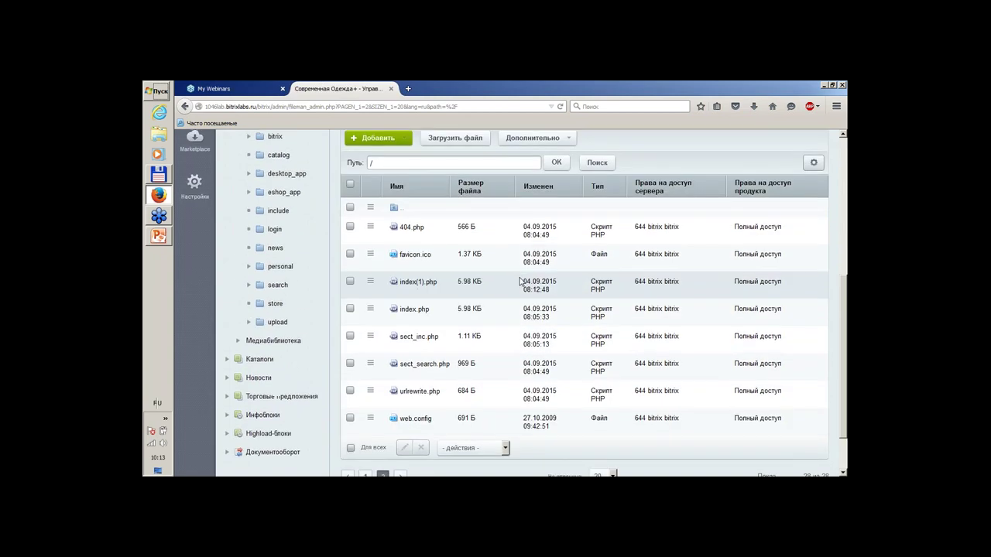
Step: Select 404.php, favicon.ico and index(1).php, review the available group actions, and clear the selection
scroll(521, 283, down, 1)
click(349, 172)
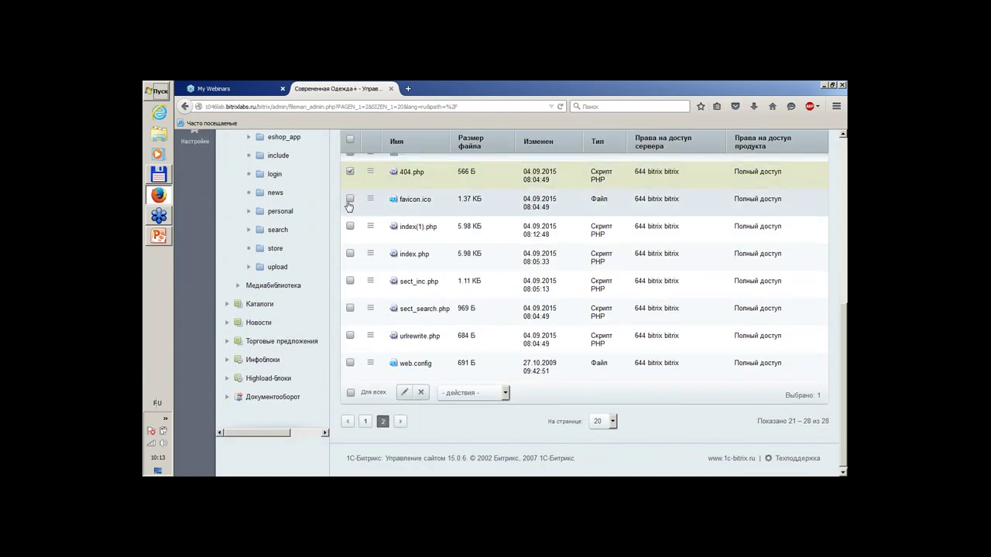
click(350, 200)
click(350, 226)
click(468, 395)
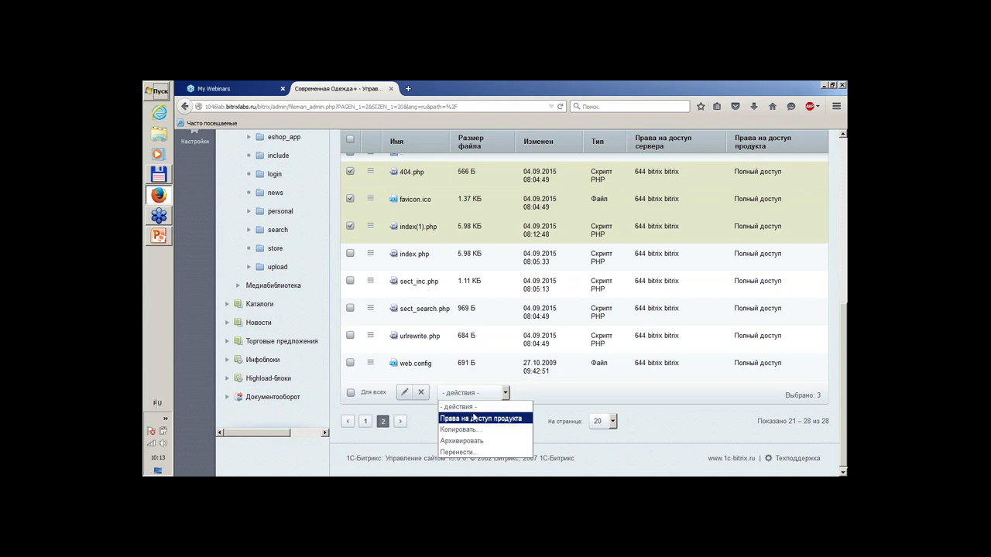
click(625, 413)
click(350, 199)
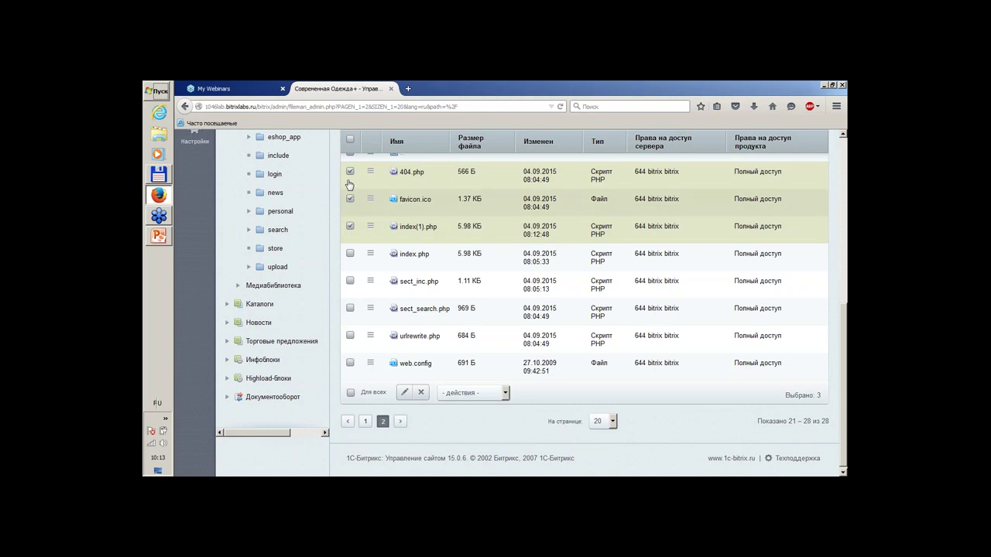
click(350, 171)
click(350, 226)
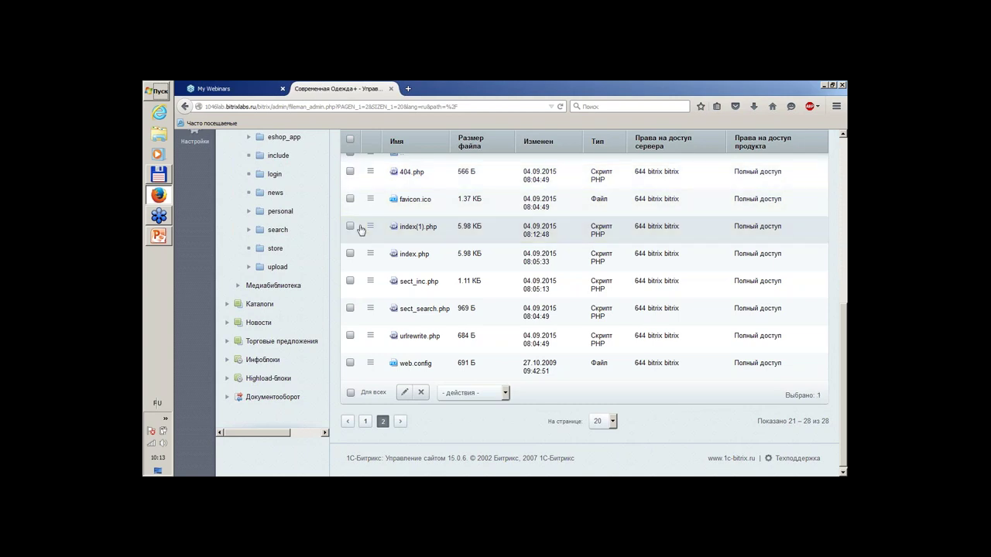
Step: Open index(1).php for editing as HTML and look over the page content in the visual editor
click(370, 226)
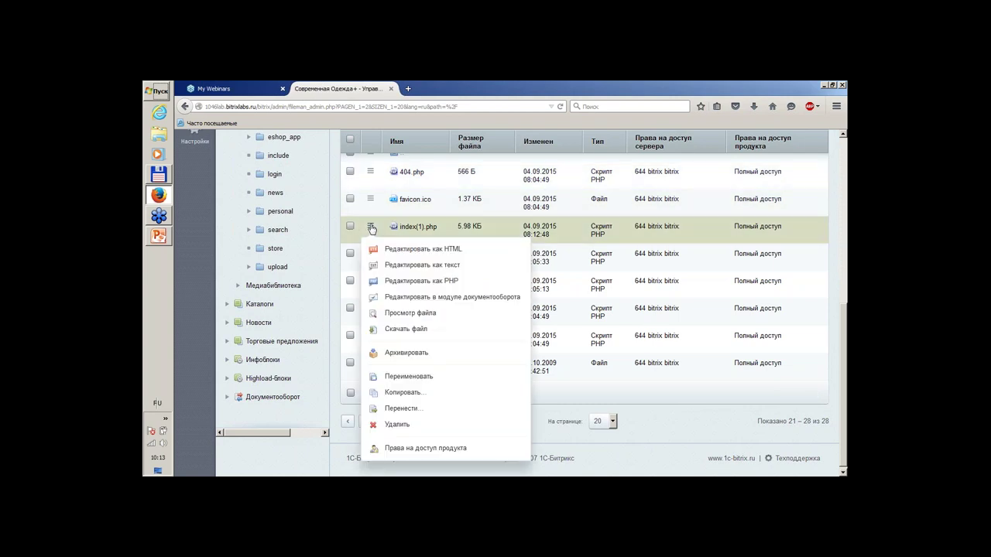
click(427, 249)
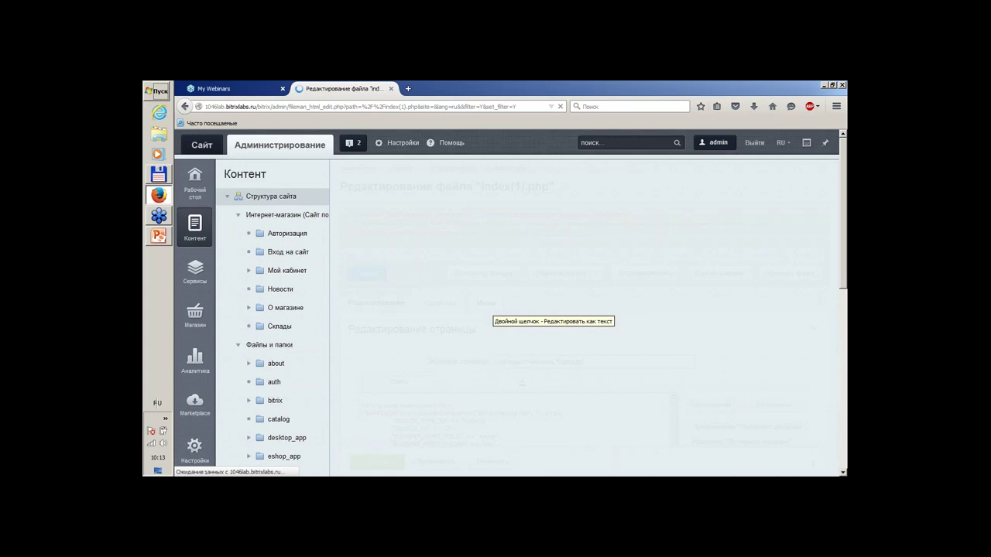
scroll(762, 264, down, 4)
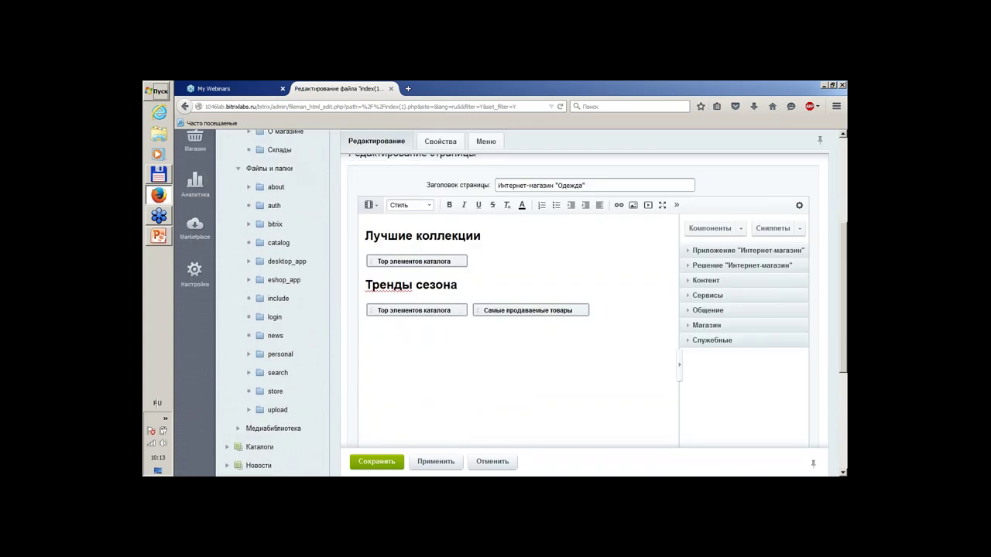
scroll(743, 247, up, 3)
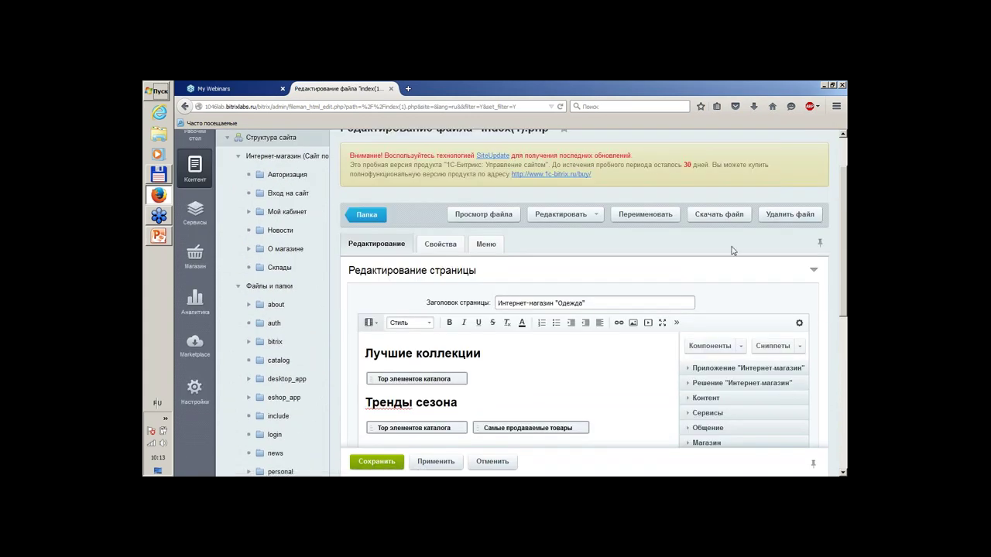
scroll(730, 245, down, 1)
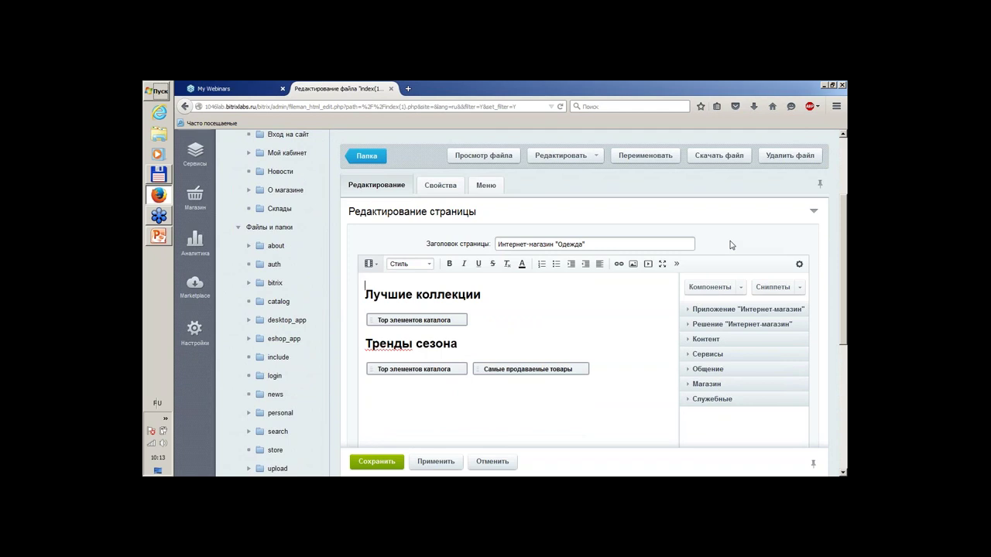
scroll(729, 245, down, 3)
scroll(728, 244, up, 1)
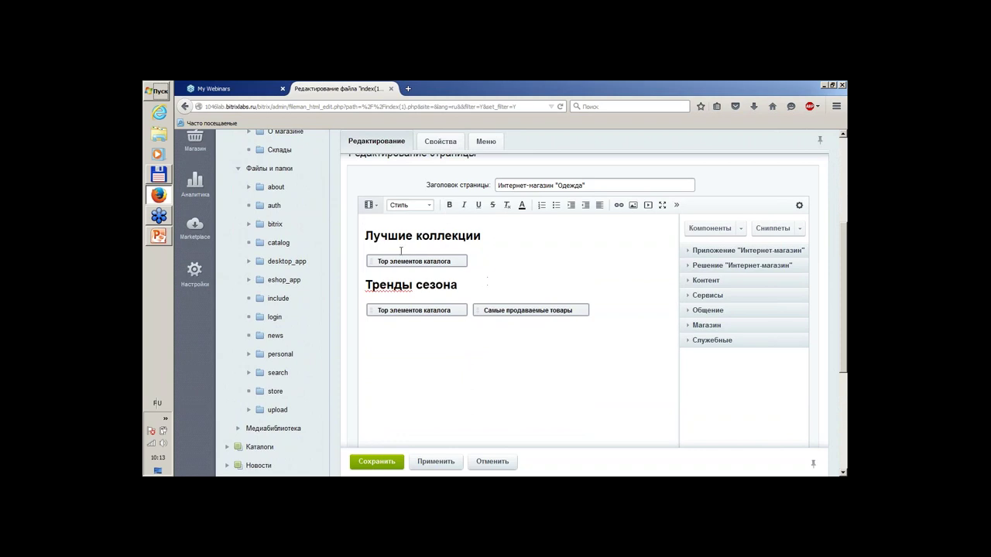
Step: Format the heading "Лучшие коллекции" as Заголовок 1 with italic and underline, trying bold and removing it again
drag(386, 251, 361, 241)
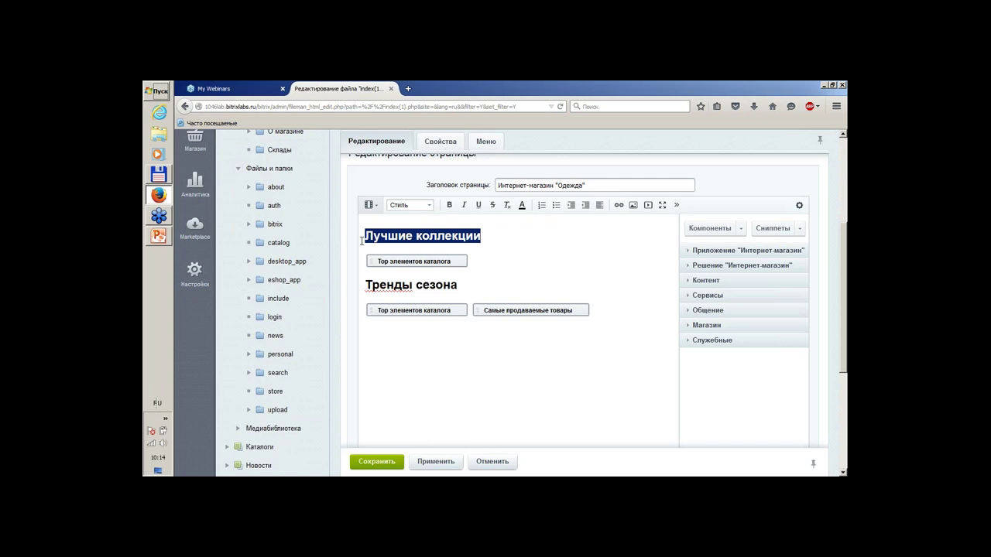
click(428, 205)
click(414, 255)
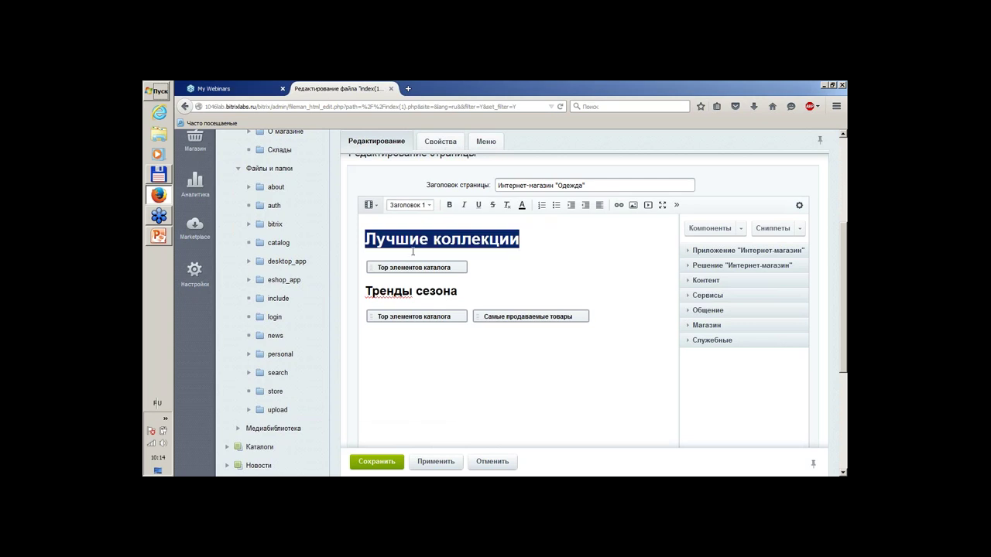
click(449, 205)
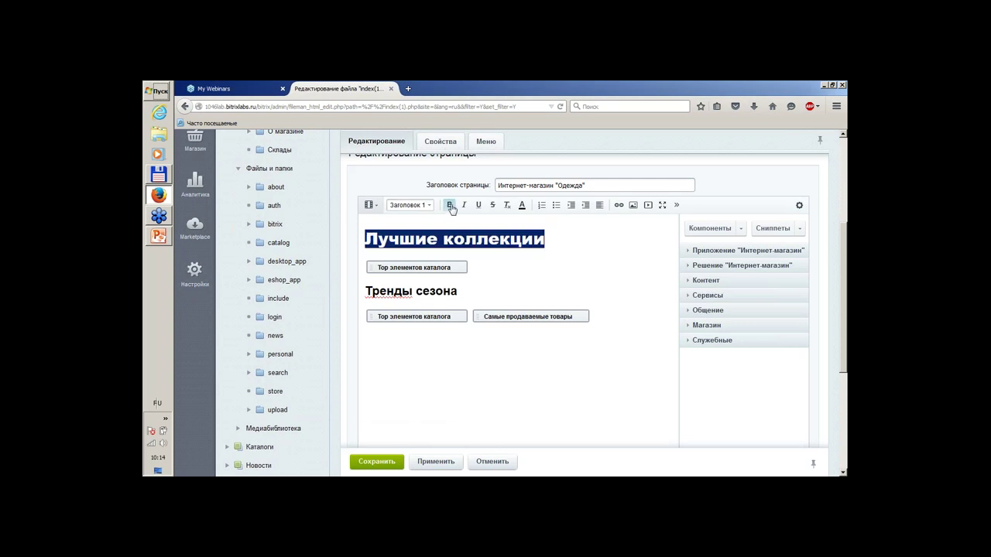
click(450, 206)
click(463, 205)
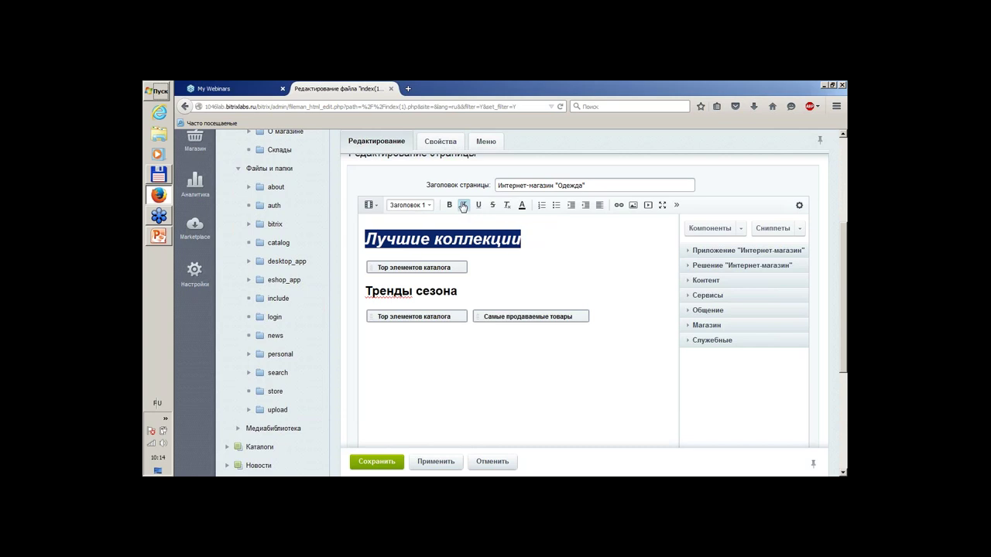
drag(519, 243, 339, 237)
click(478, 205)
click(529, 245)
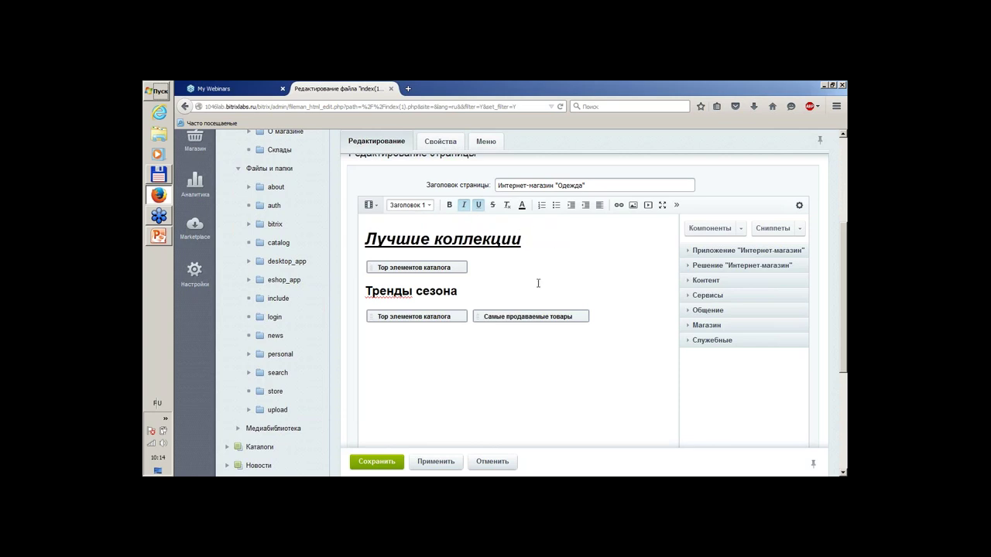
Step: Add the lines аааа, ббб and ввв below the page's last components and turn them into a bulleted list
click(606, 308)
key(Return)
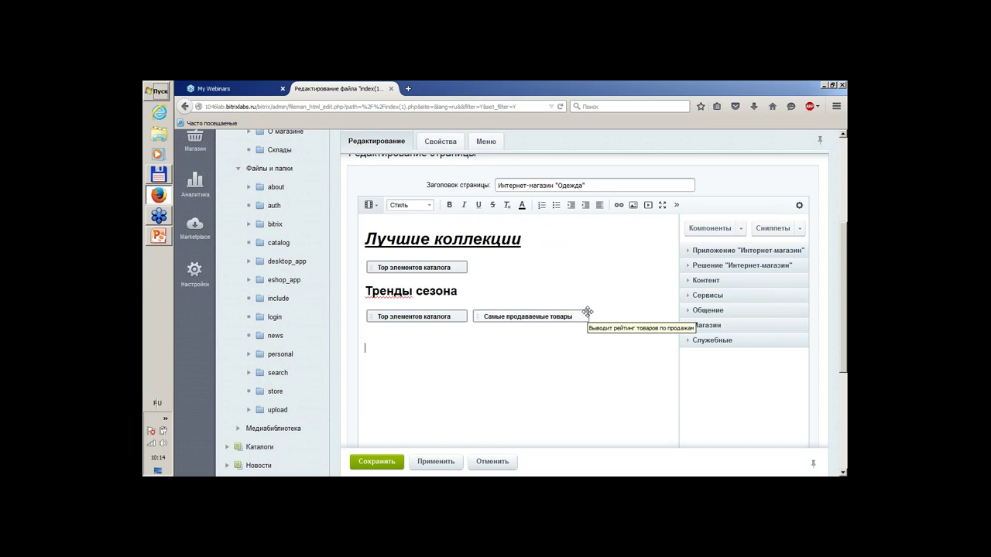
text(aaaa)
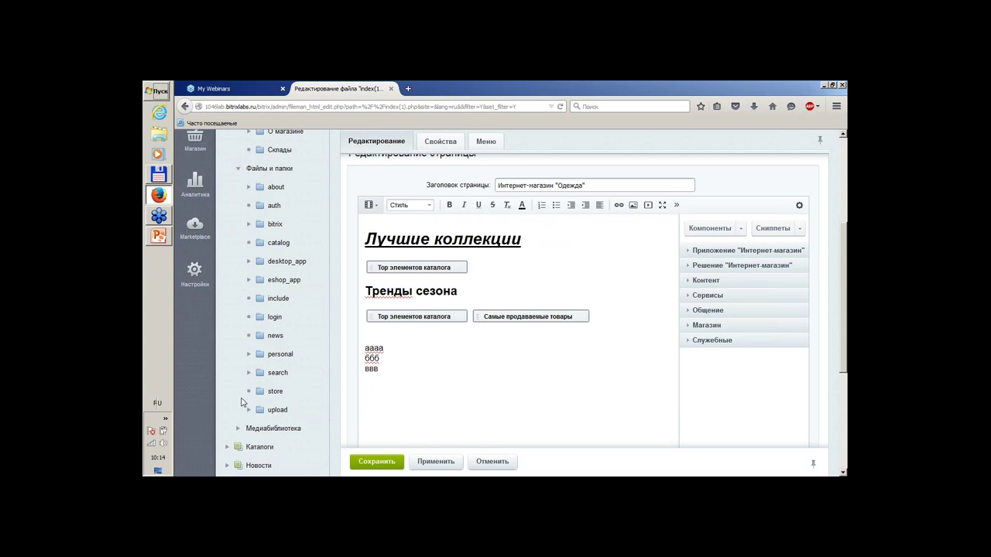
drag(358, 346, 379, 370)
click(556, 205)
click(547, 390)
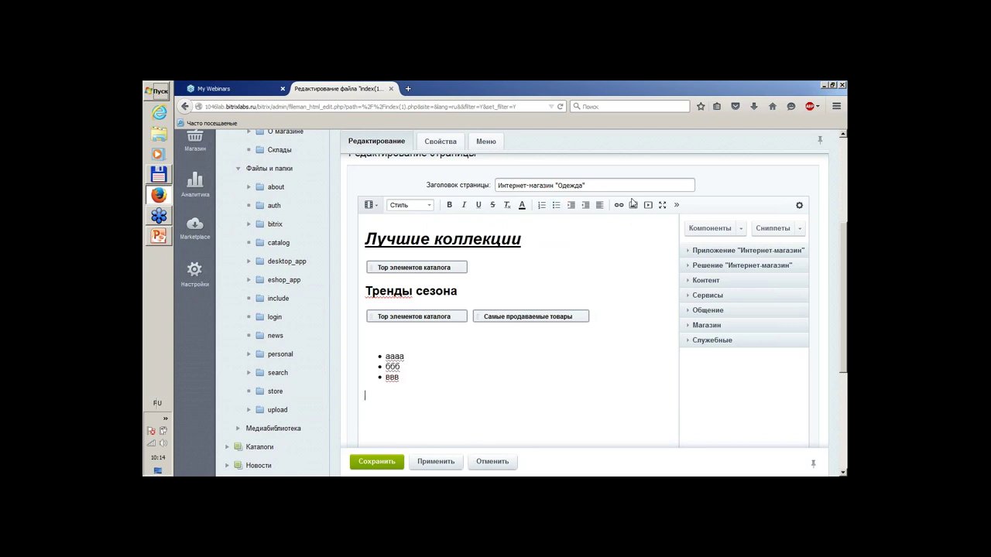
Step: Show the page in source code mode and in both split modes, and return to the visual mode
scroll(679, 299, up, 2)
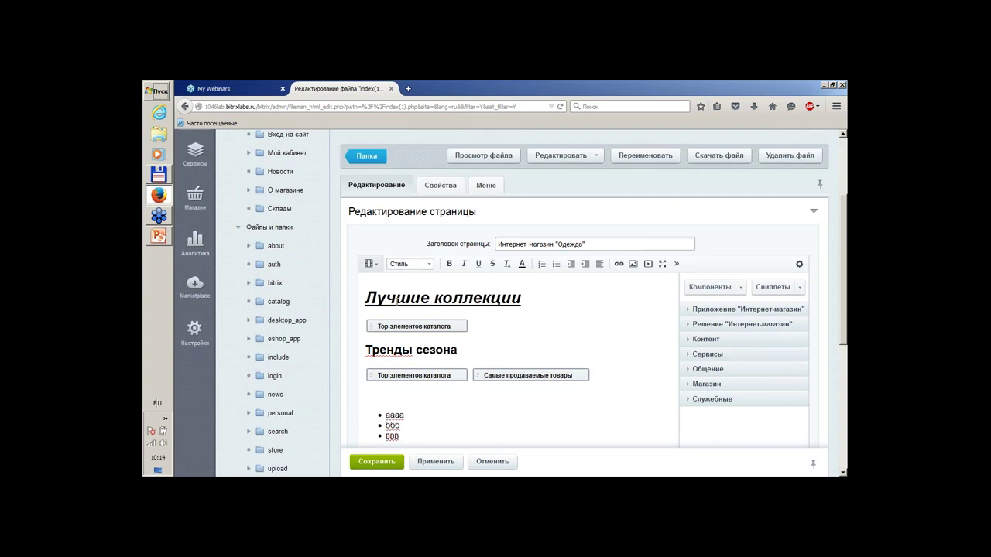
click(370, 264)
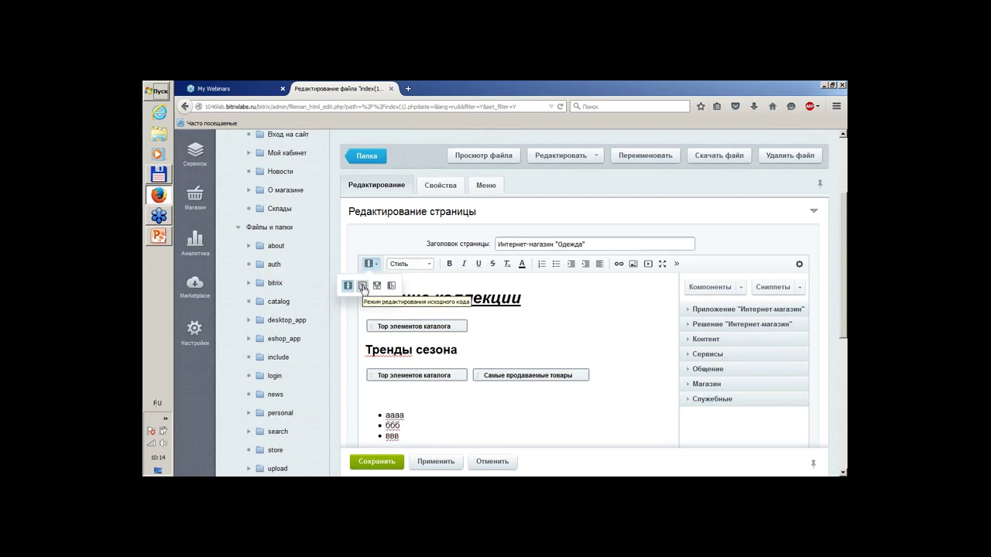
click(363, 286)
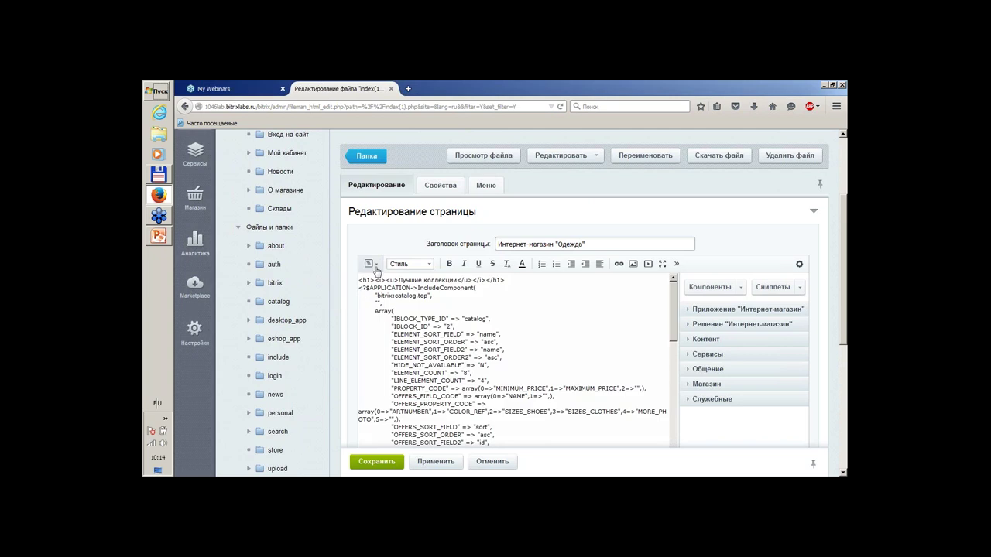
click(370, 264)
click(378, 286)
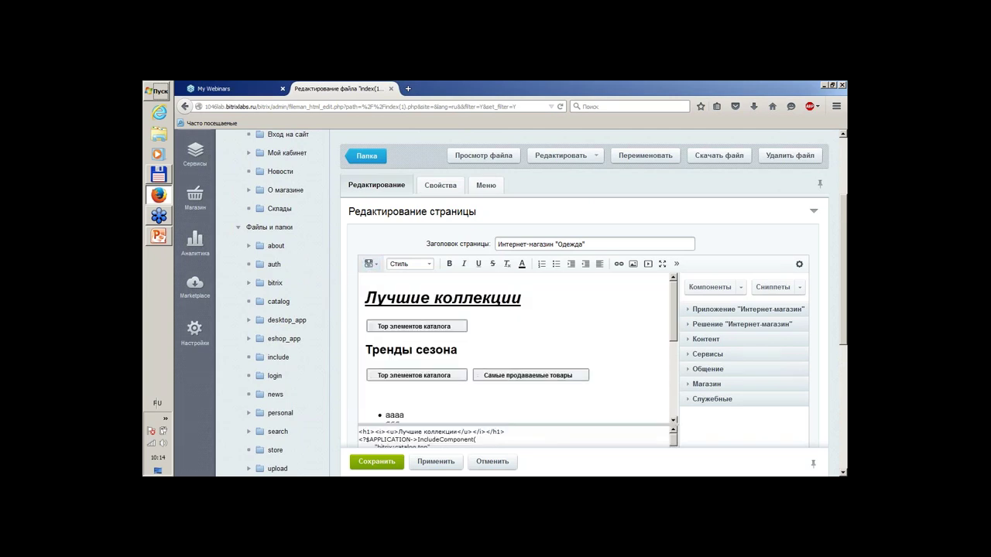
click(372, 264)
click(384, 282)
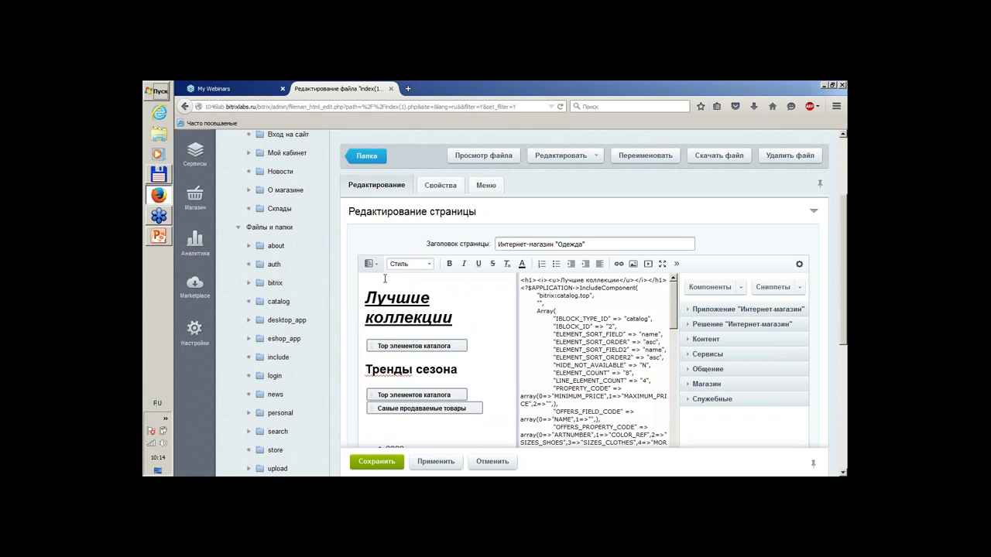
click(370, 263)
click(348, 286)
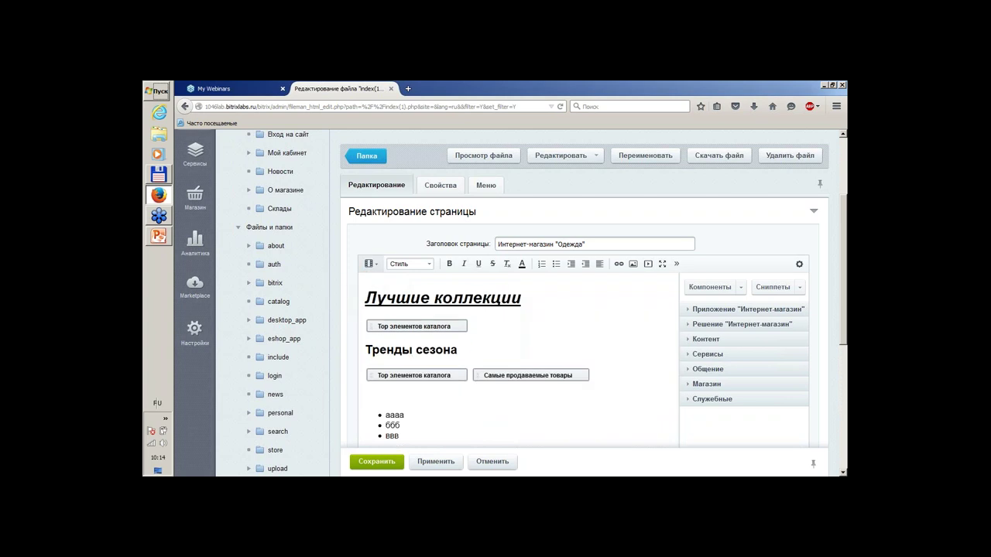
scroll(372, 356, down, 2)
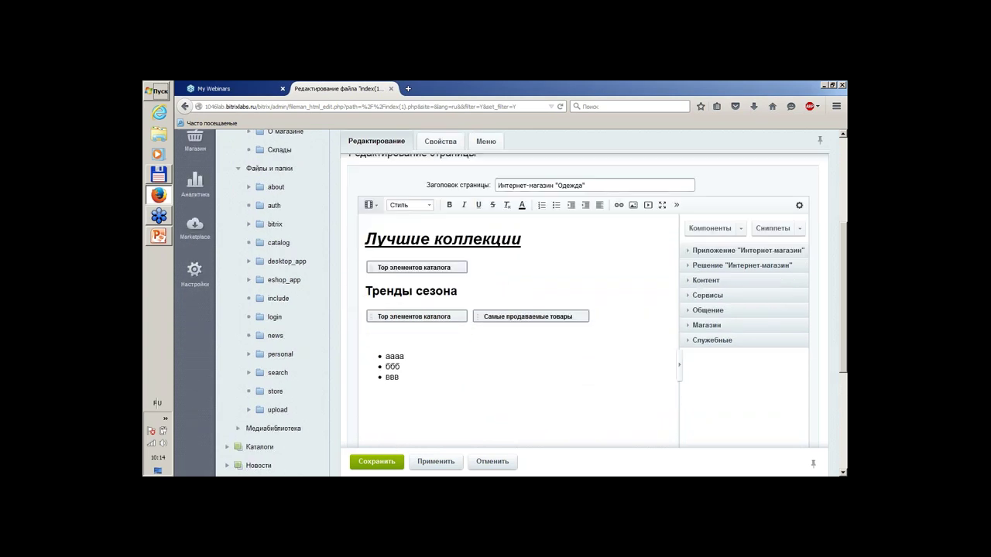
click(633, 206)
click(542, 261)
Step: Insert the Новости component from Контент, Статьи и новости, on its own line below the first Top элементов каталога component
click(688, 281)
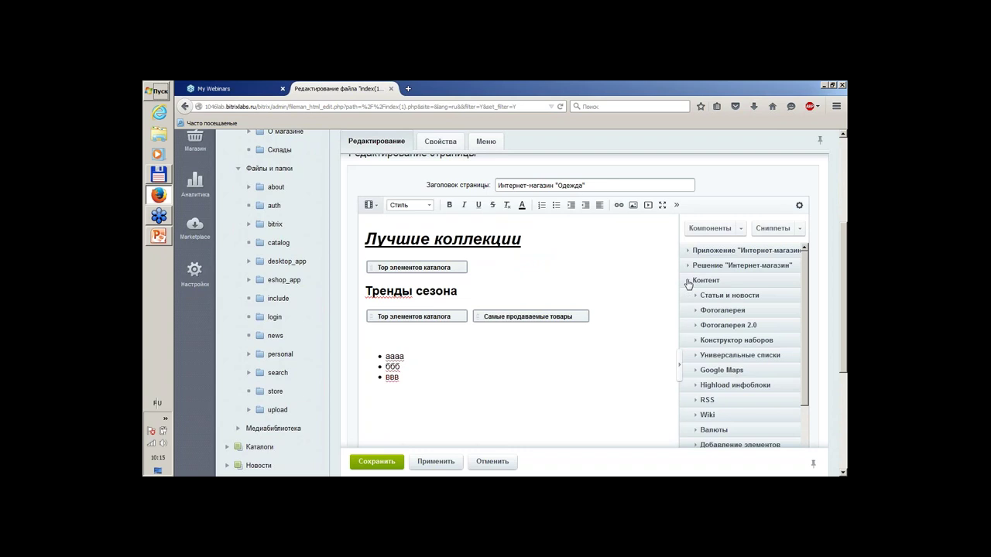
click(694, 297)
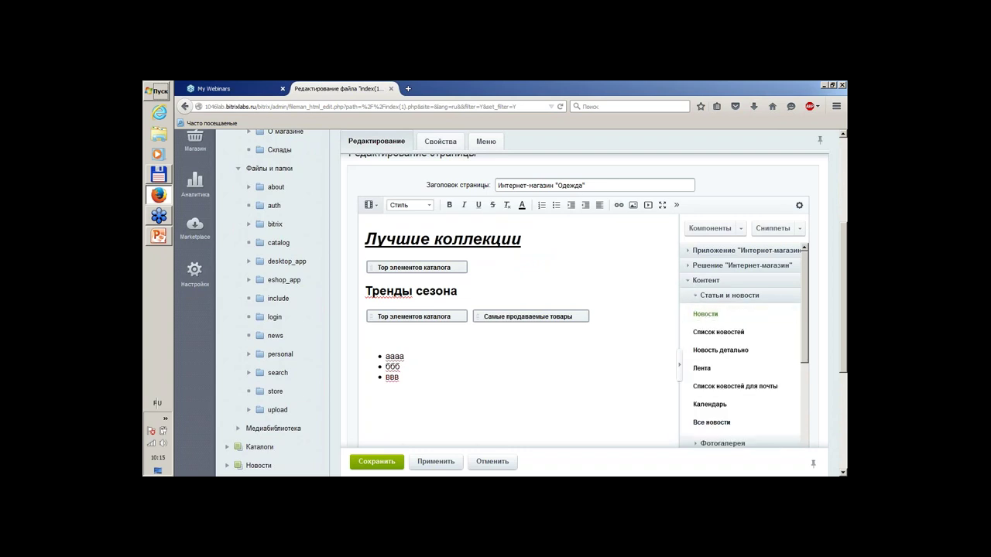
drag(700, 315, 489, 268)
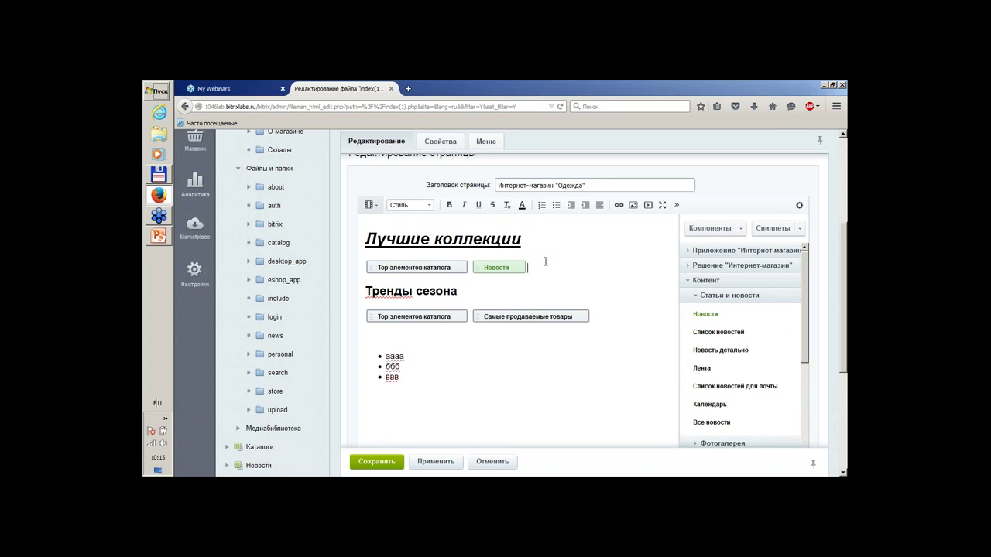
click(526, 267)
drag(515, 270, 398, 281)
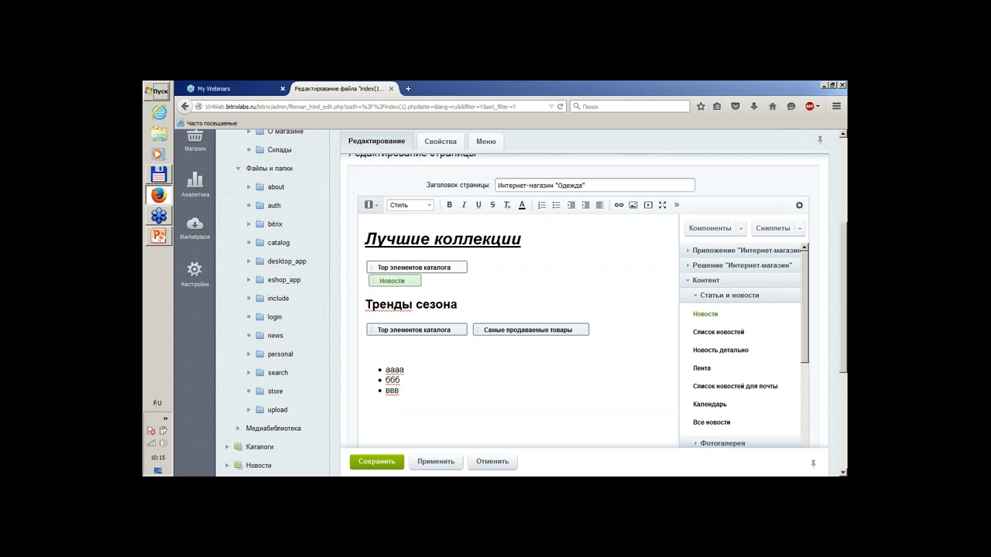
Step: View the parameters of the first Top элементов каталога component and close them without changes
double_click(416, 268)
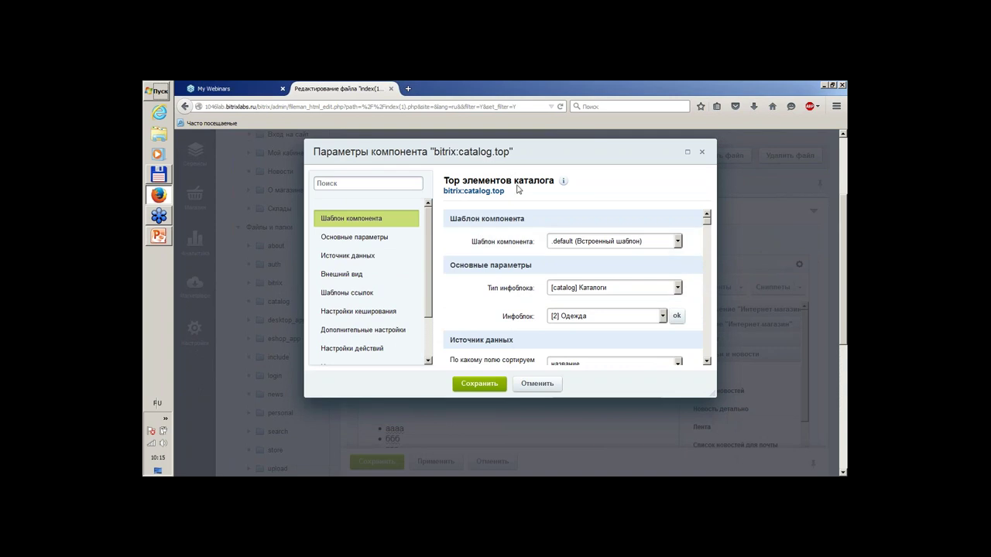
click(535, 383)
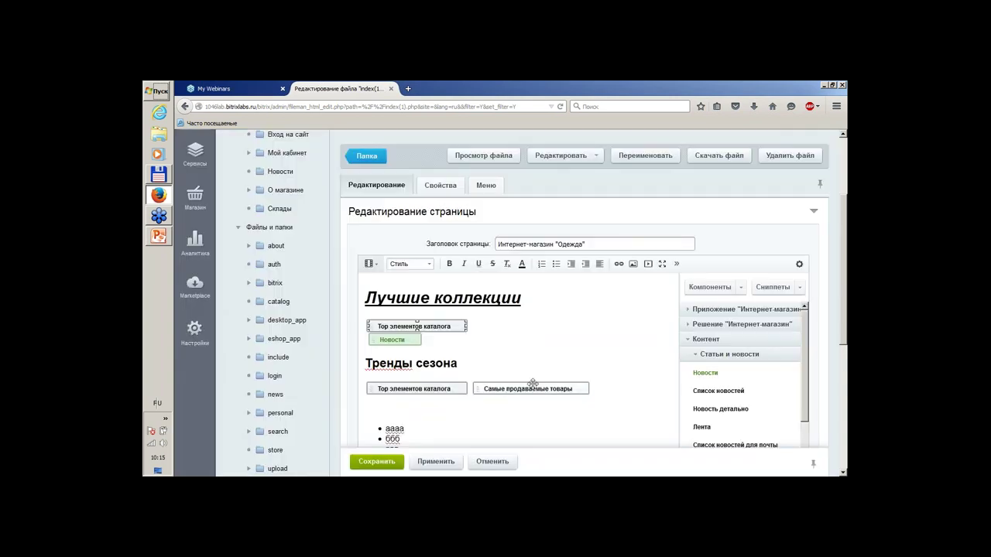
double_click(465, 331)
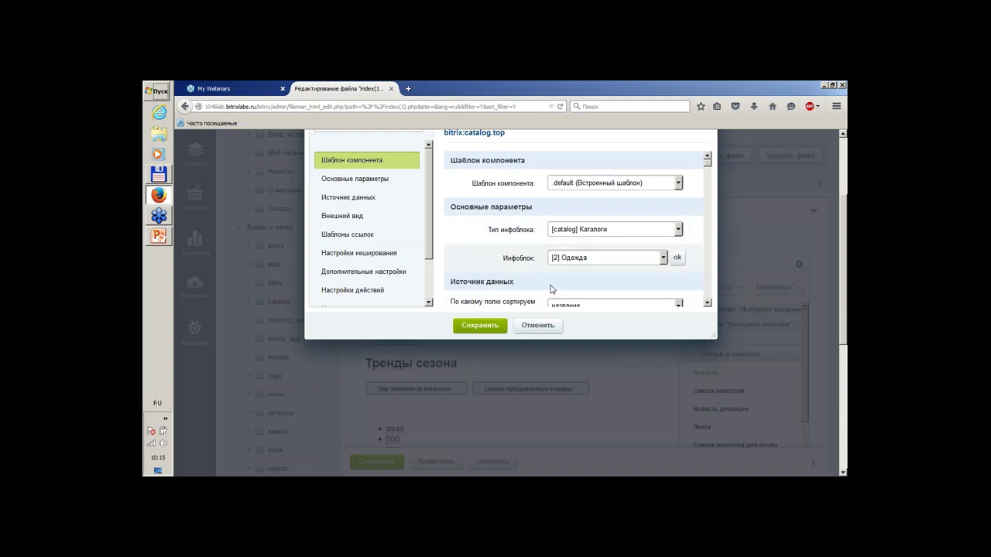
click(538, 325)
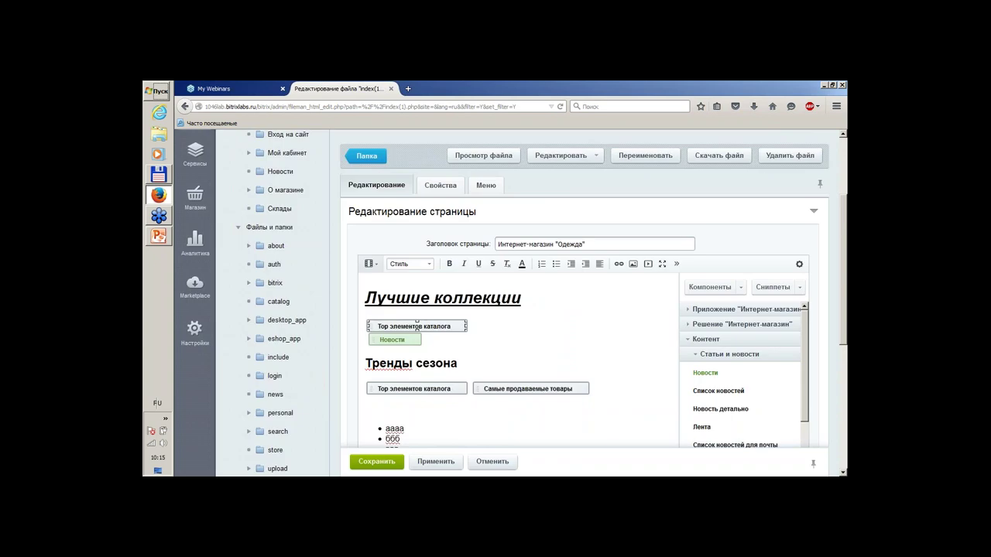
Step: Set the Новости component's infoblock type to [news] Новости and its infoblock to [1] Новости, and save the component and the page
double_click(389, 341)
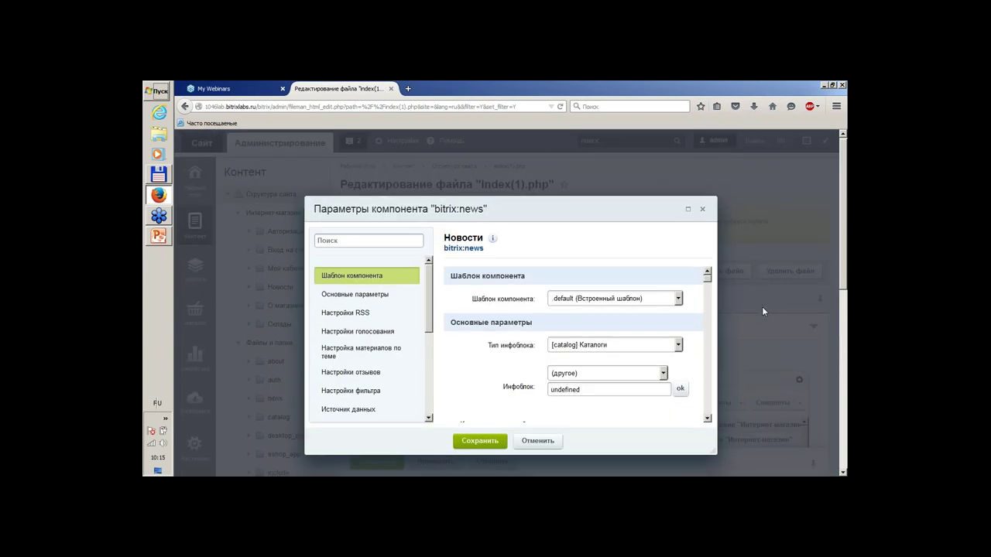
scroll(762, 307, down, 1)
click(613, 290)
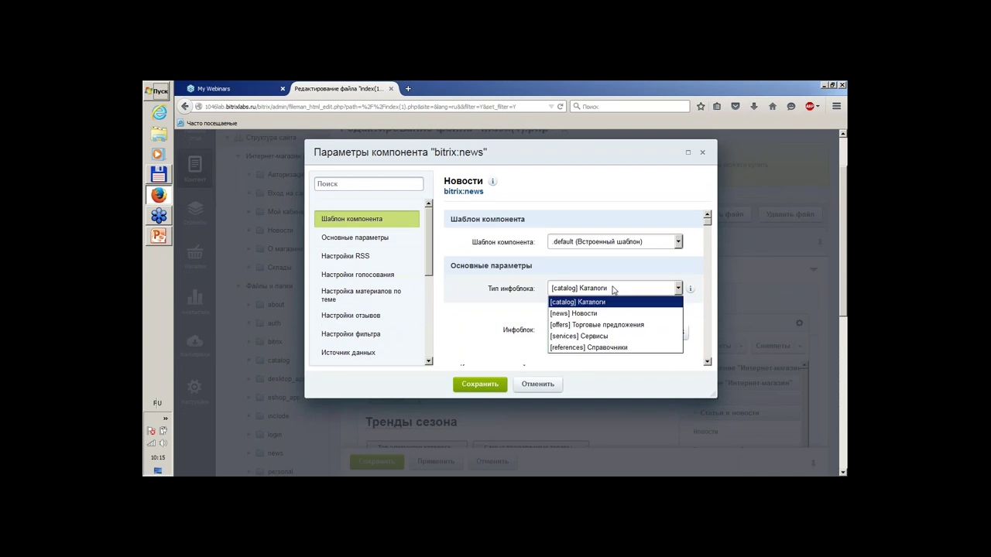
click(596, 314)
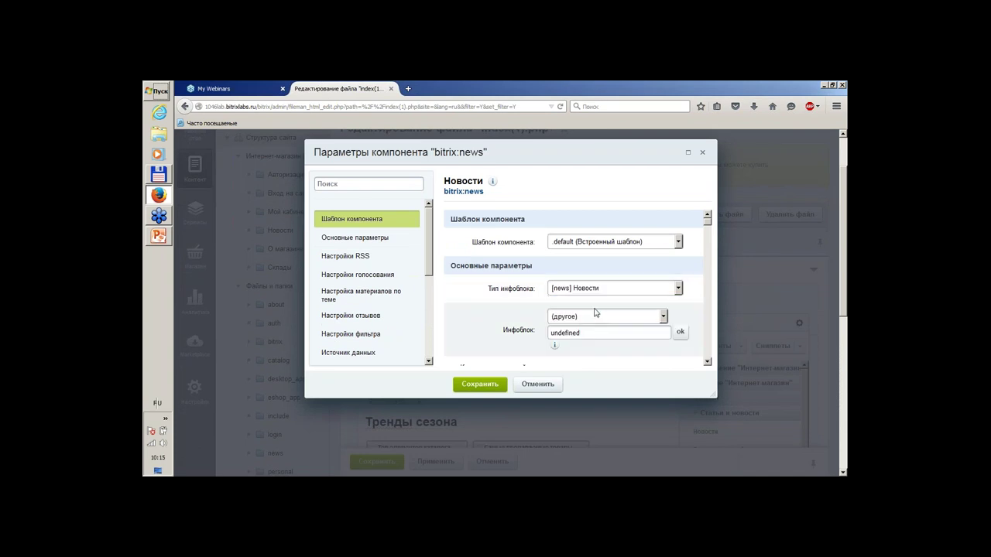
click(586, 319)
click(575, 346)
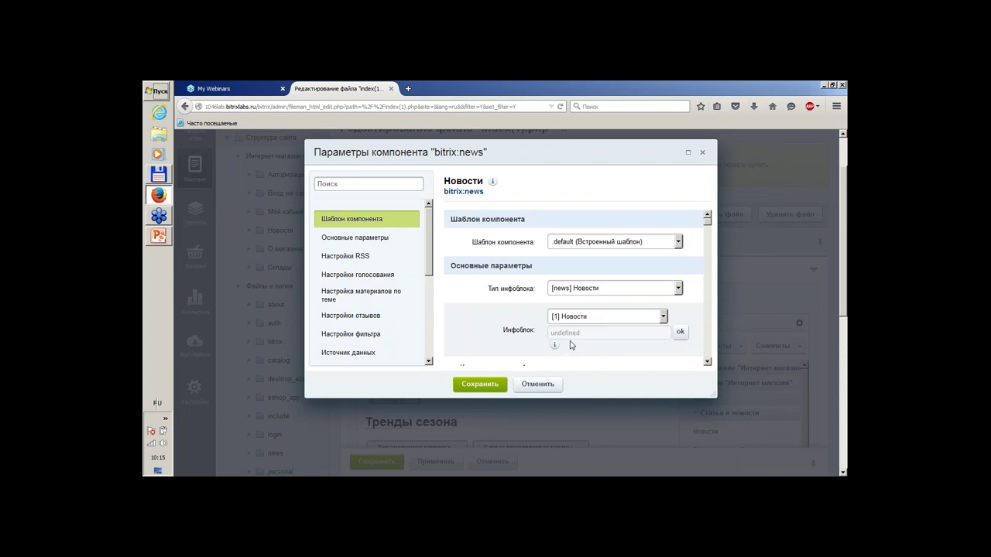
click(473, 385)
scroll(558, 342, down, 5)
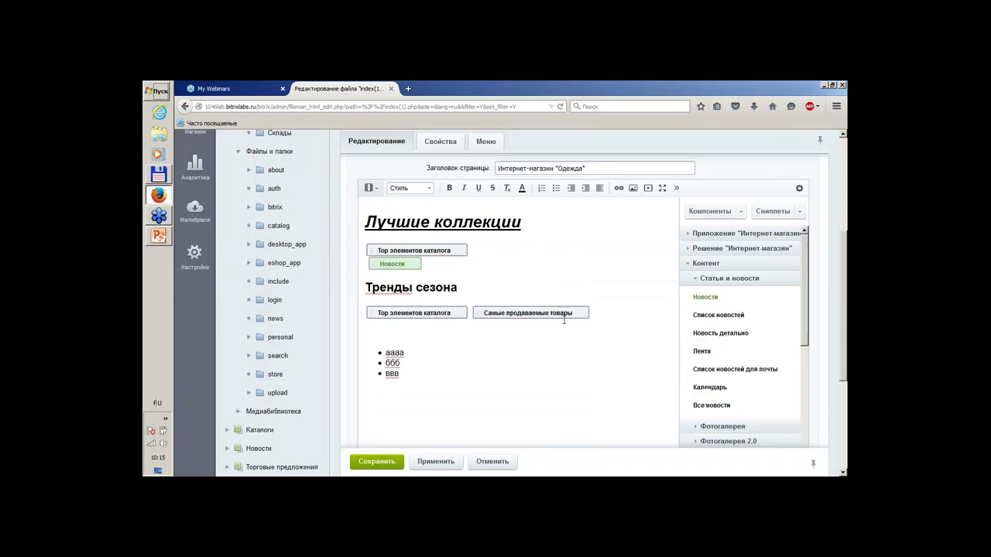
click(376, 438)
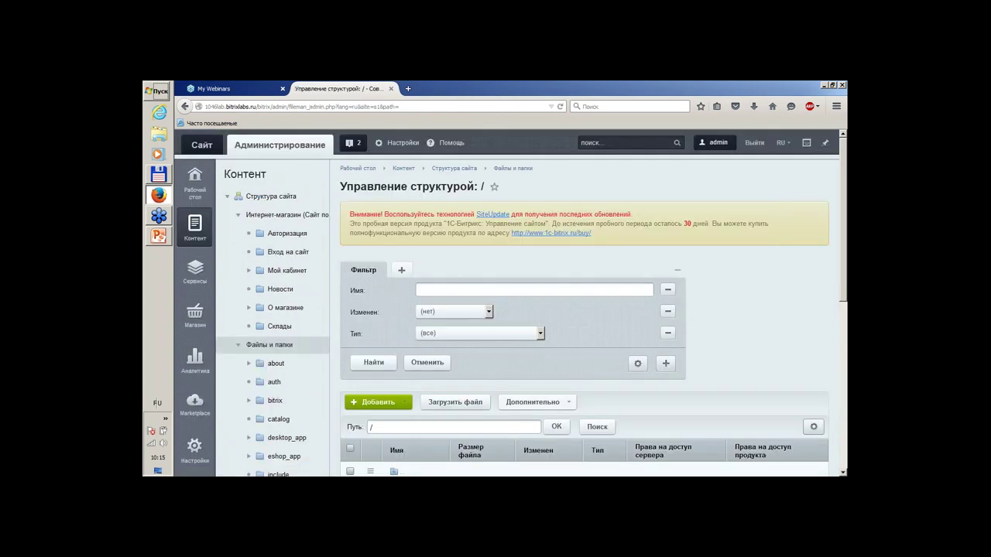
Step: Copy the file name index(1).php from the site's root folder listing and open that page on the public site
scroll(640, 328, down, 3)
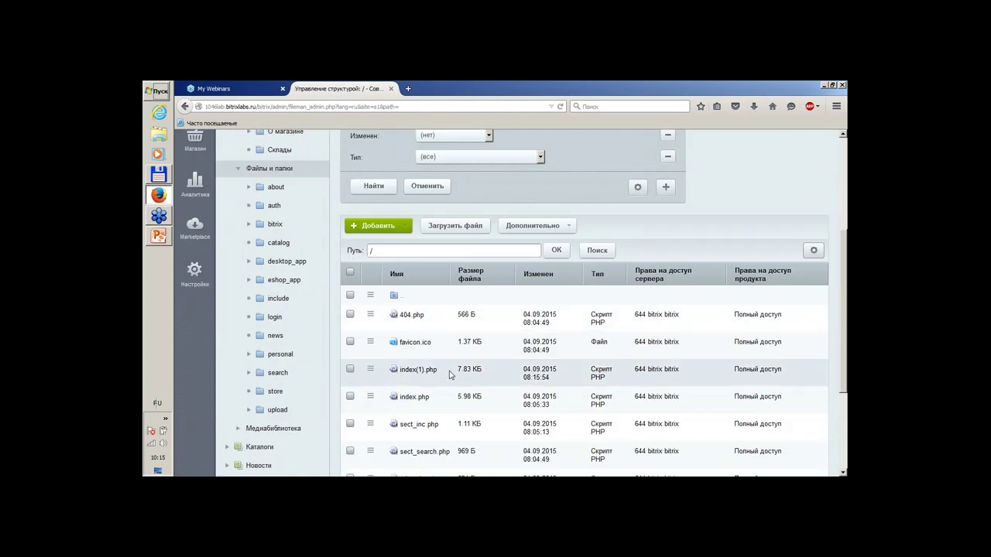
triple_click(401, 378)
key(ctrl+c)
click(280, 105)
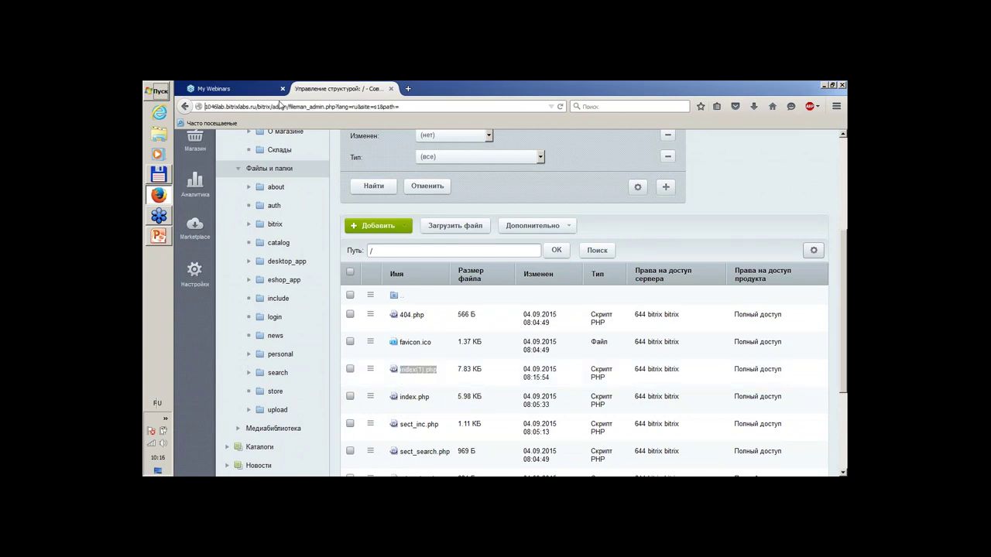
drag(256, 106, 490, 109)
key(ctrl+v)
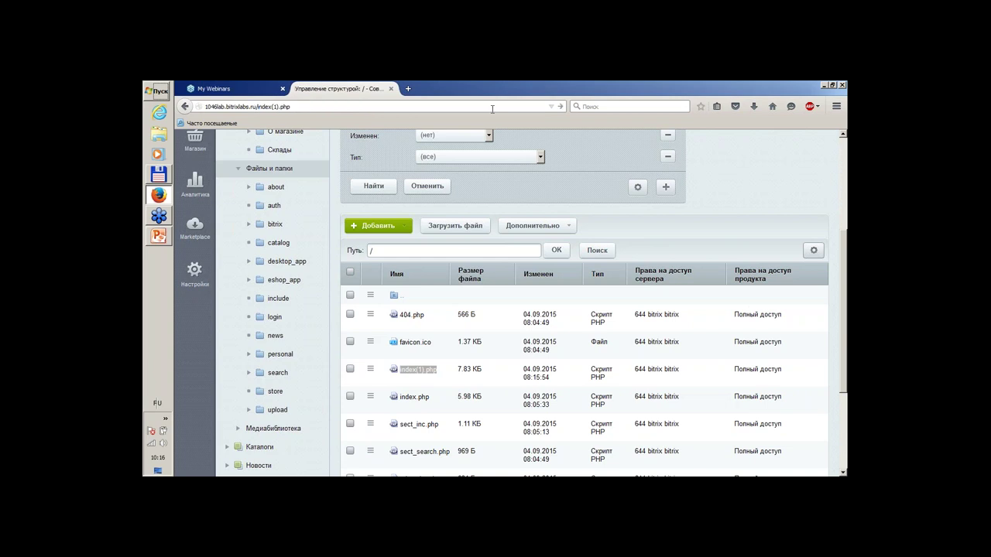
key(Return)
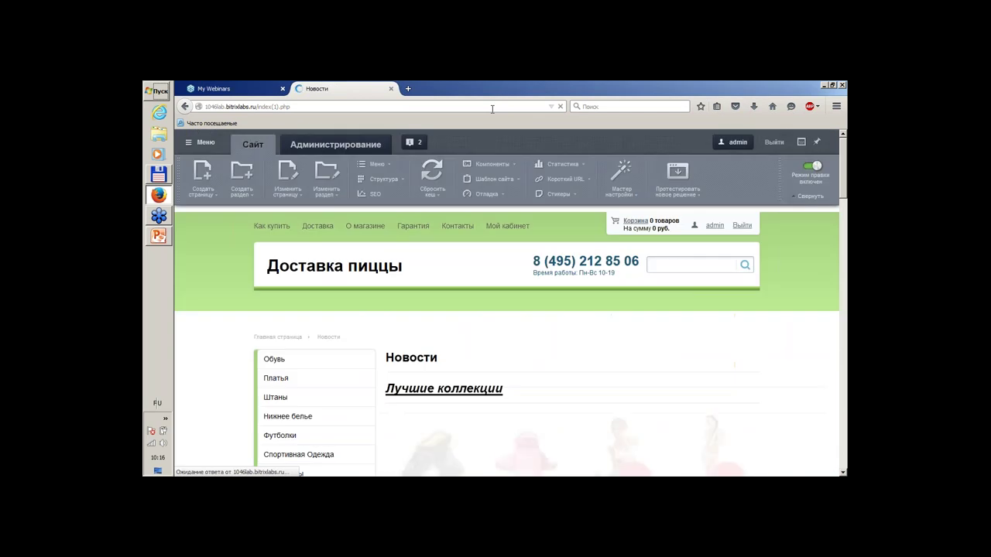
Step: Examine the Лучшие коллекции carousel, the news list and the Тренды сезона products on the index(1).php page
scroll(741, 194, down, 1)
scroll(741, 194, down, 4)
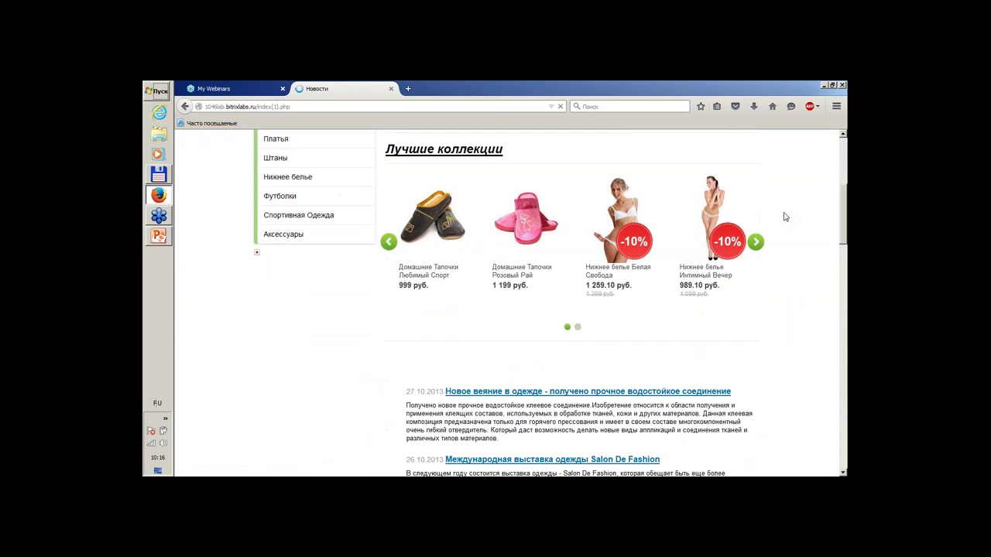
scroll(782, 215, up, 2)
mouse_move(502, 234)
scroll(501, 235, up, 1)
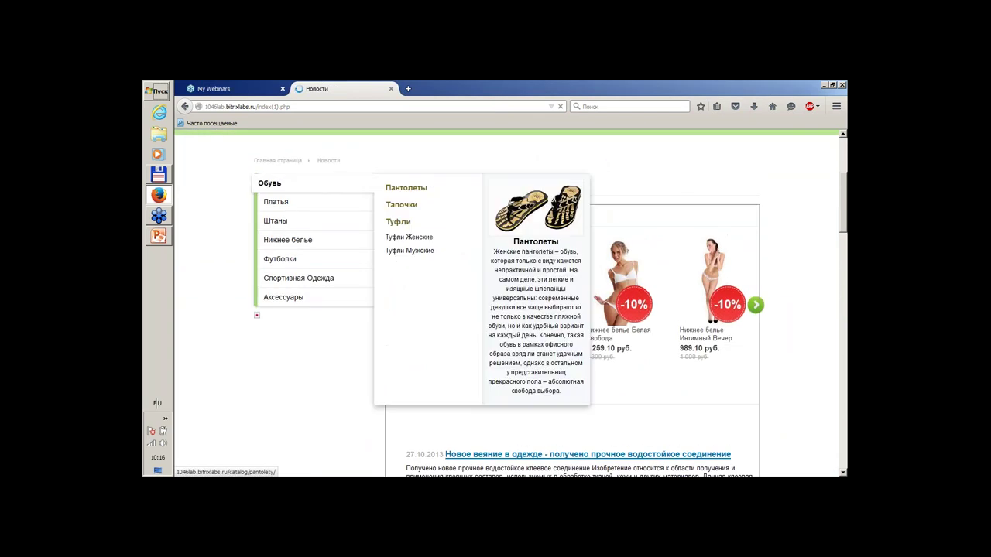
mouse_move(754, 269)
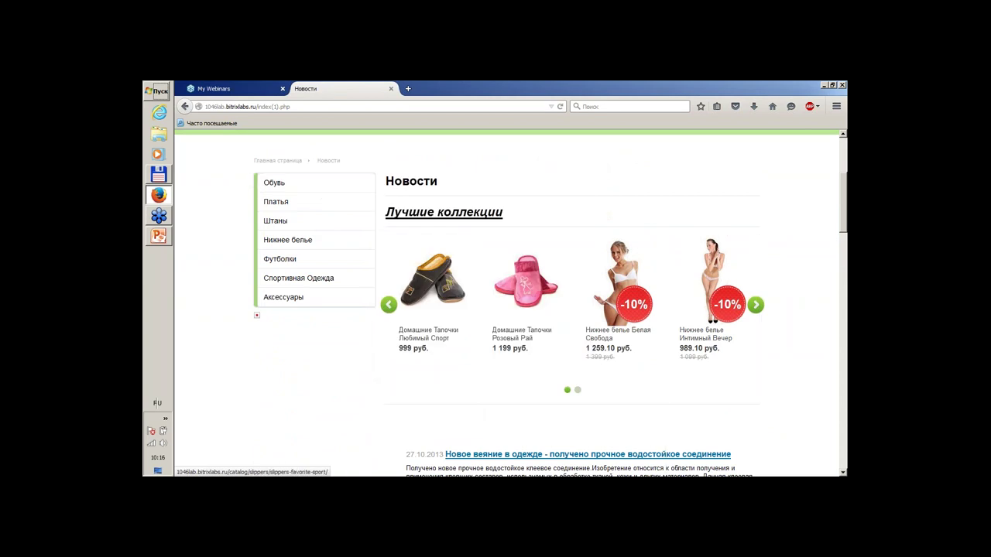
scroll(332, 243, down, 4)
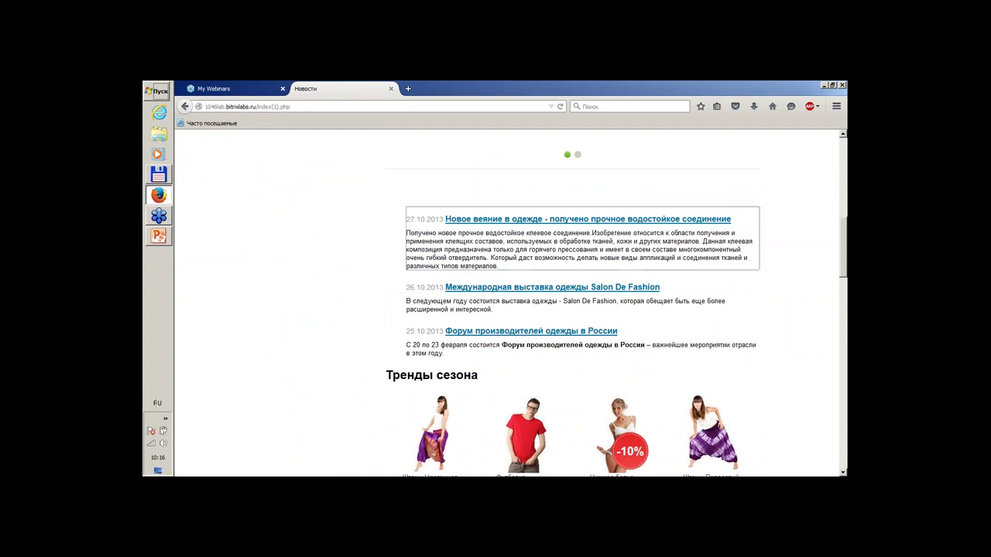
scroll(332, 248, down, 2)
scroll(332, 249, down, 1)
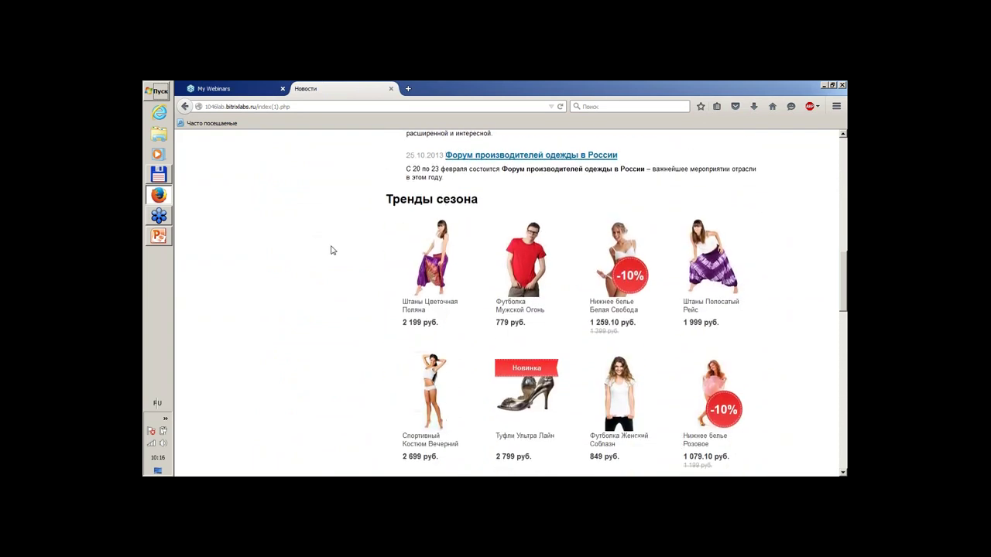
scroll(785, 312, down, 3)
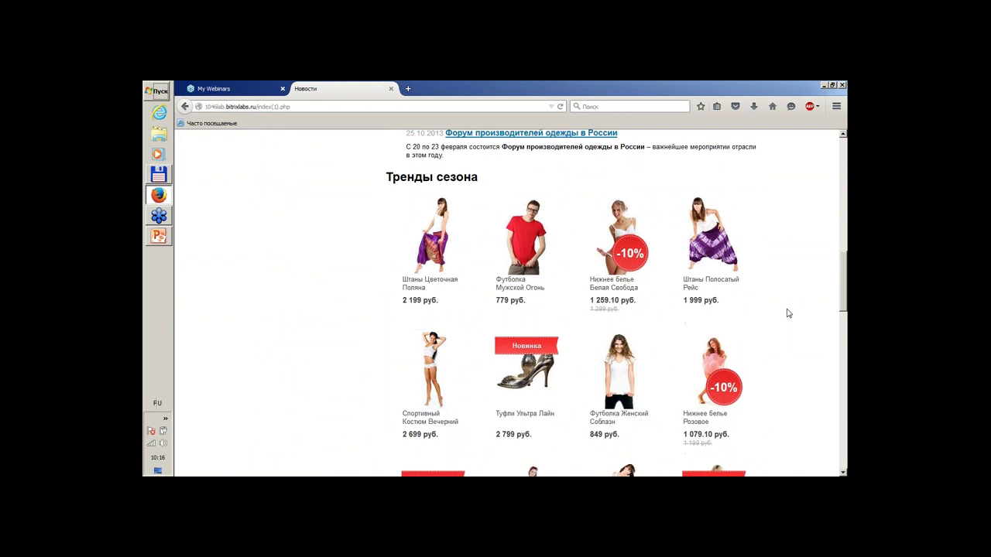
scroll(416, 273, up, 15)
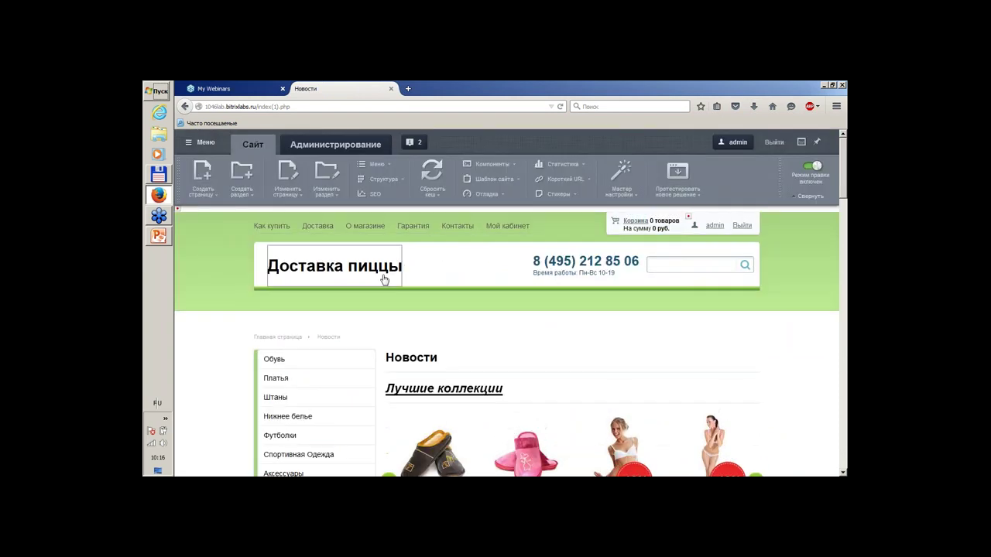
scroll(398, 279, down, 6)
scroll(395, 283, up, 5)
scroll(272, 210, up, 1)
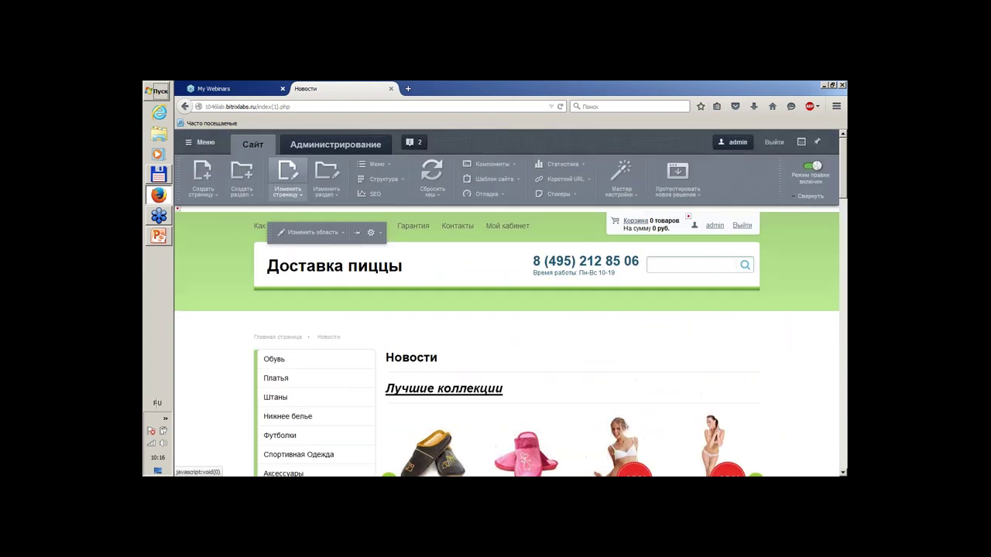
Step: View the page in the visual editor, cancel without changes, and compare its components and bulleted list with the public page
click(283, 166)
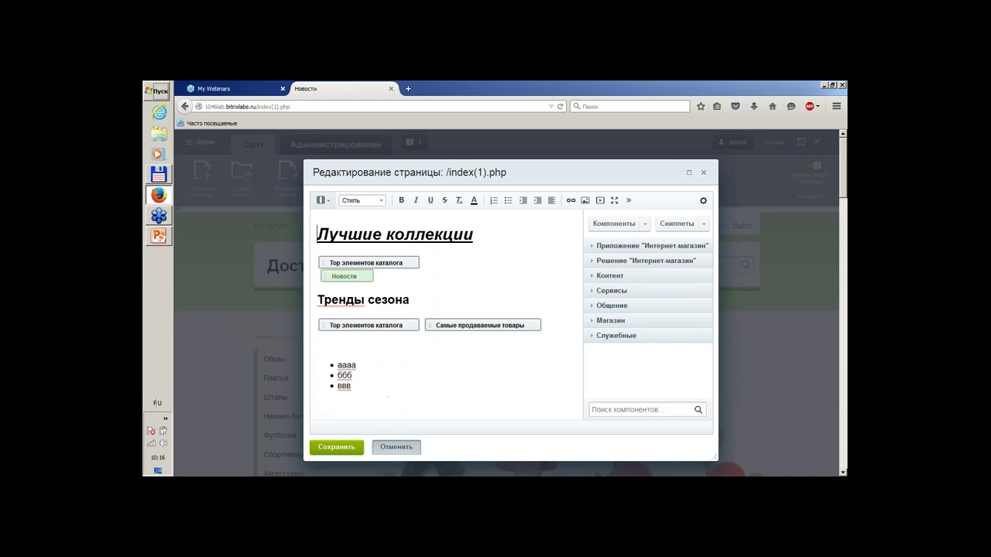
click(396, 447)
scroll(581, 354, down, 15)
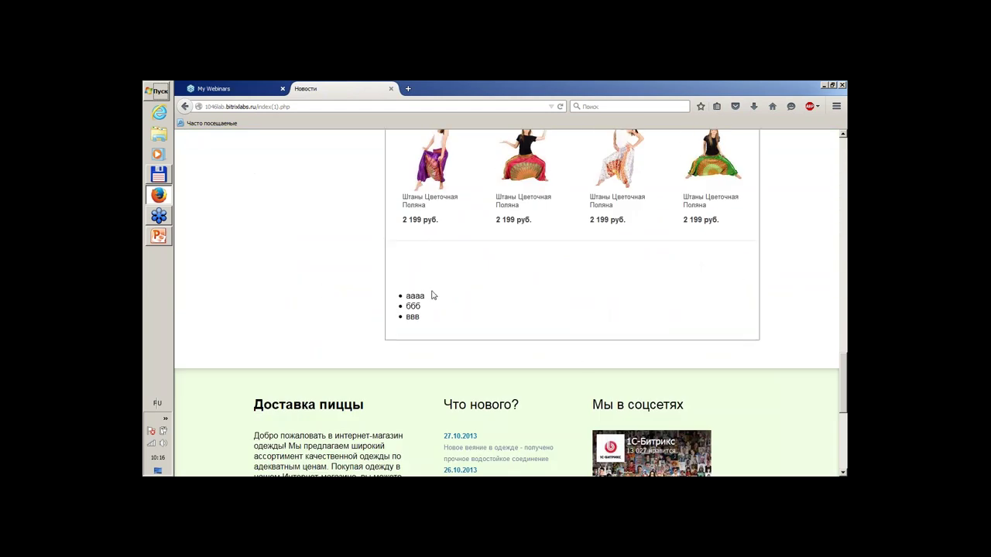
scroll(431, 292, up, 4)
scroll(795, 203, up, 8)
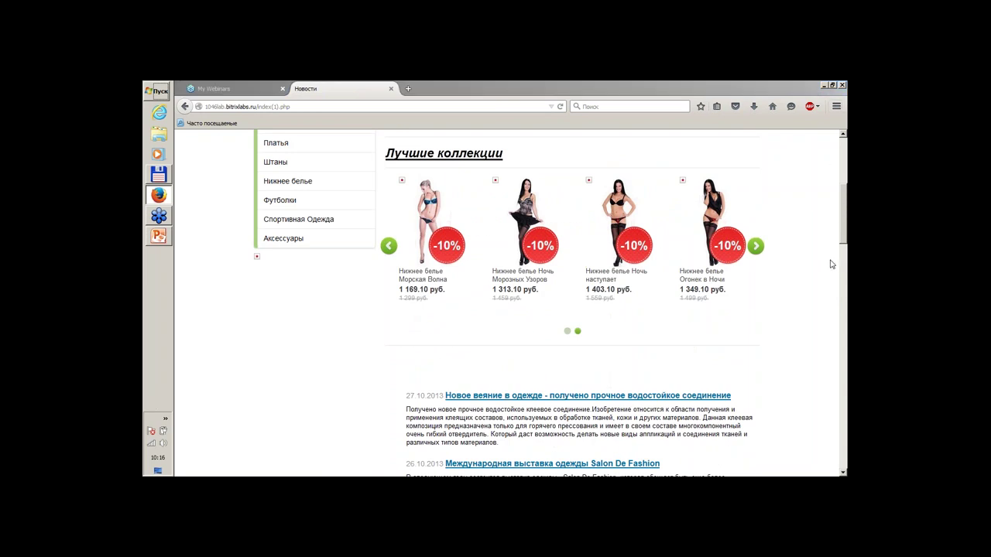
click(246, 324)
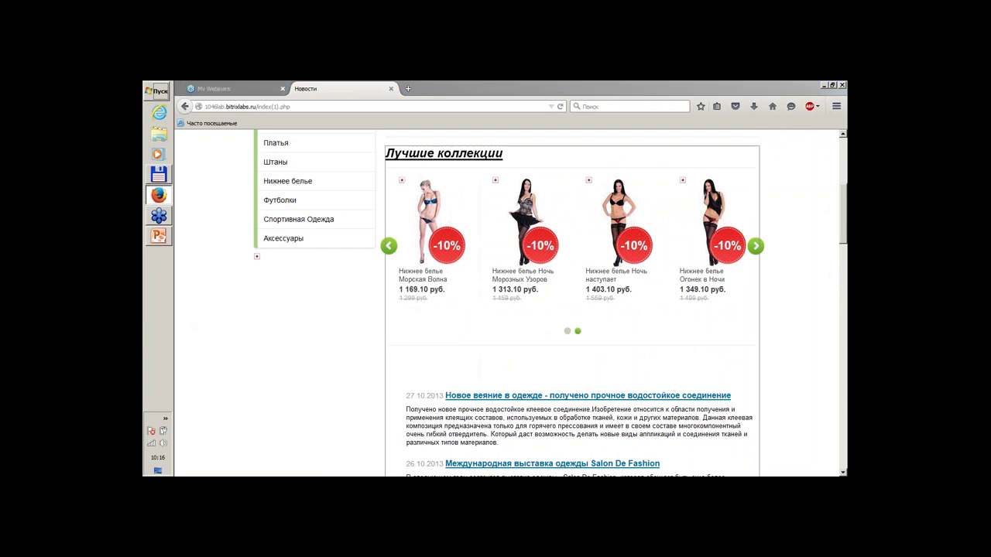
click(350, 328)
scroll(349, 328, up, 2)
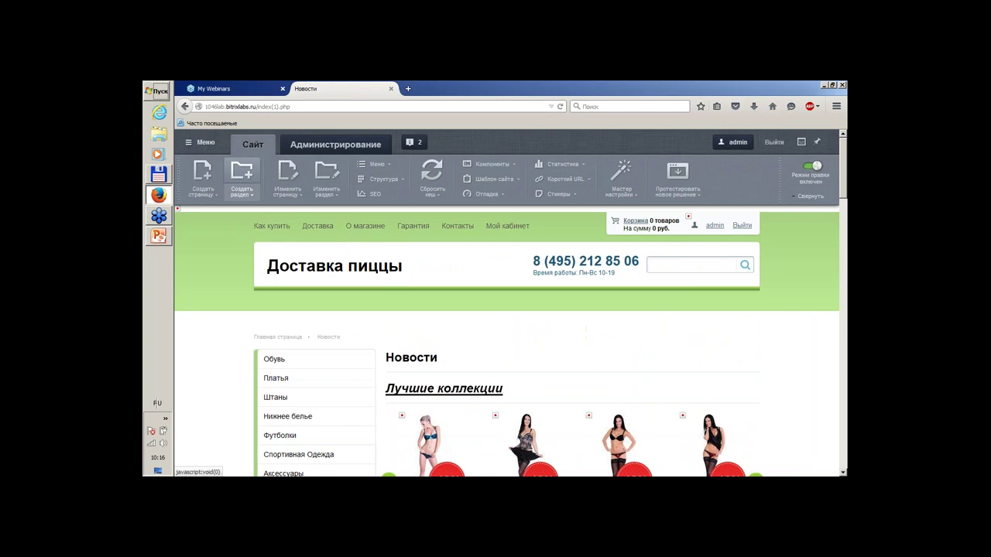
Step: Open the Изображения section of the Медиабиблиотека in the site's administration area
click(320, 147)
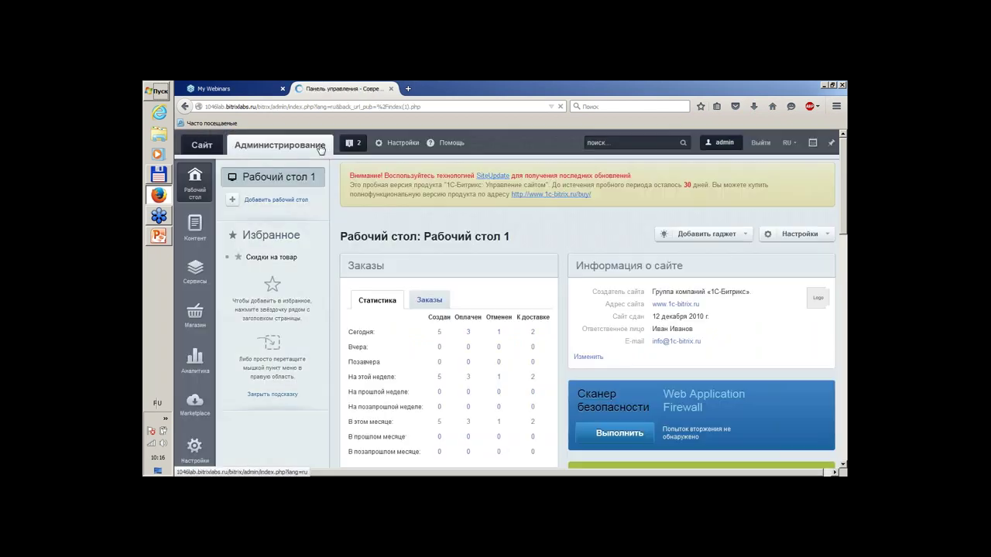
click(193, 235)
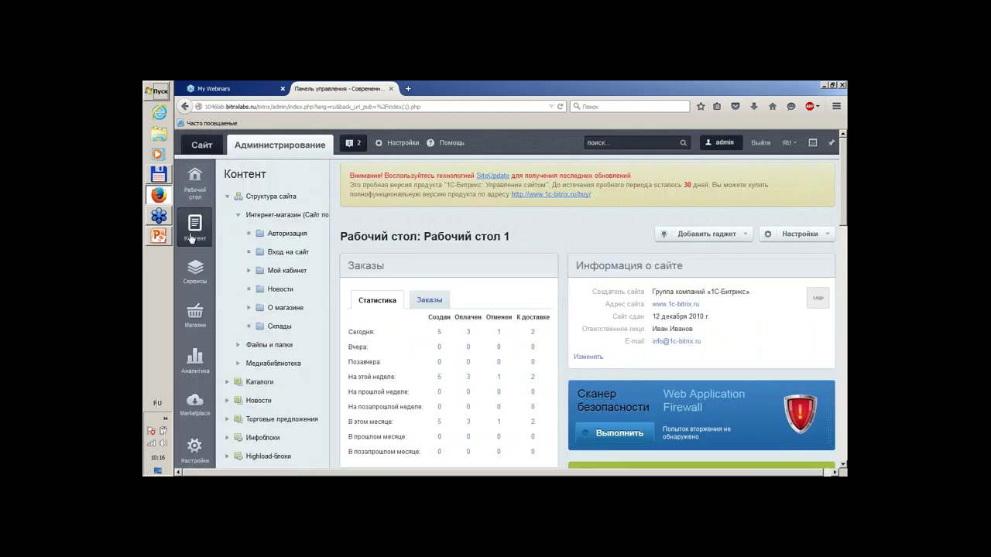
click(238, 214)
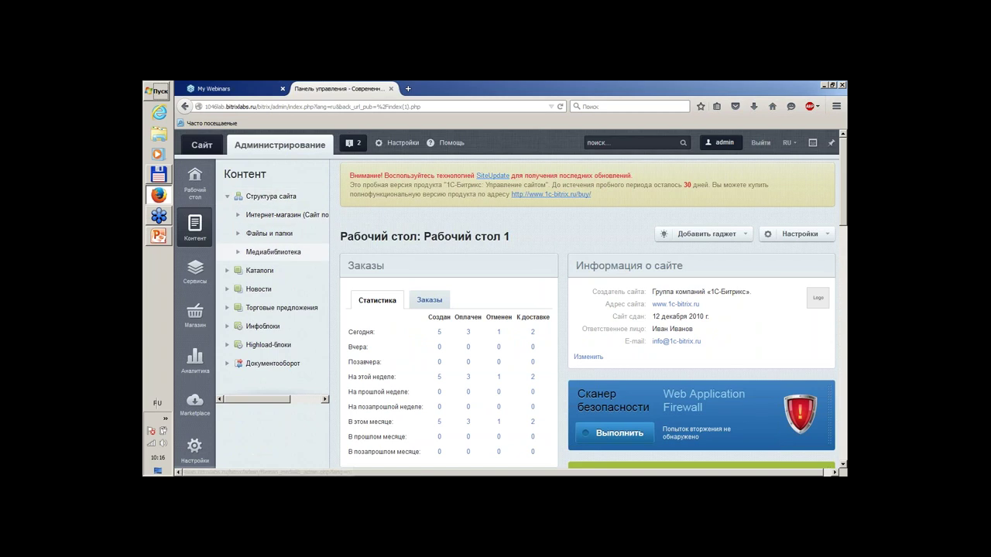
click(238, 254)
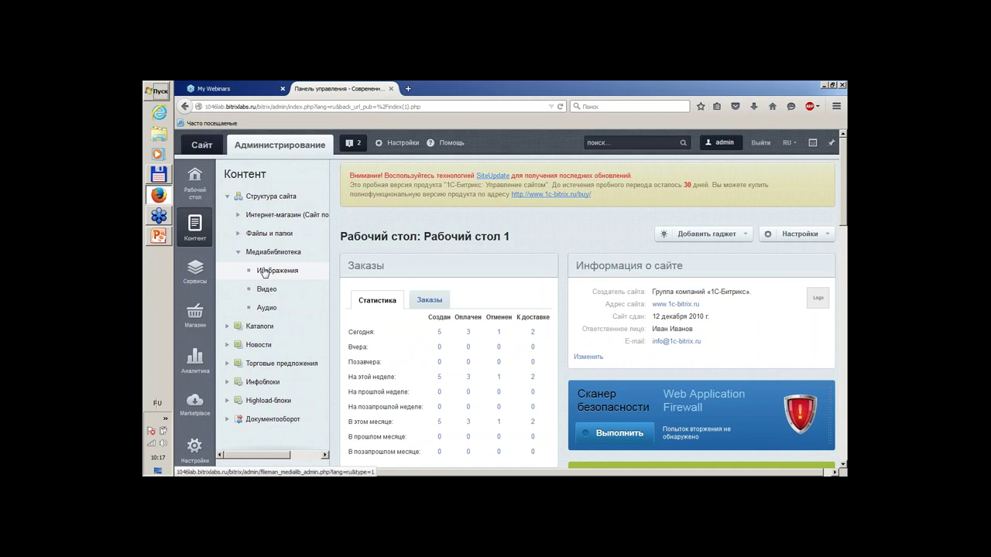
click(263, 271)
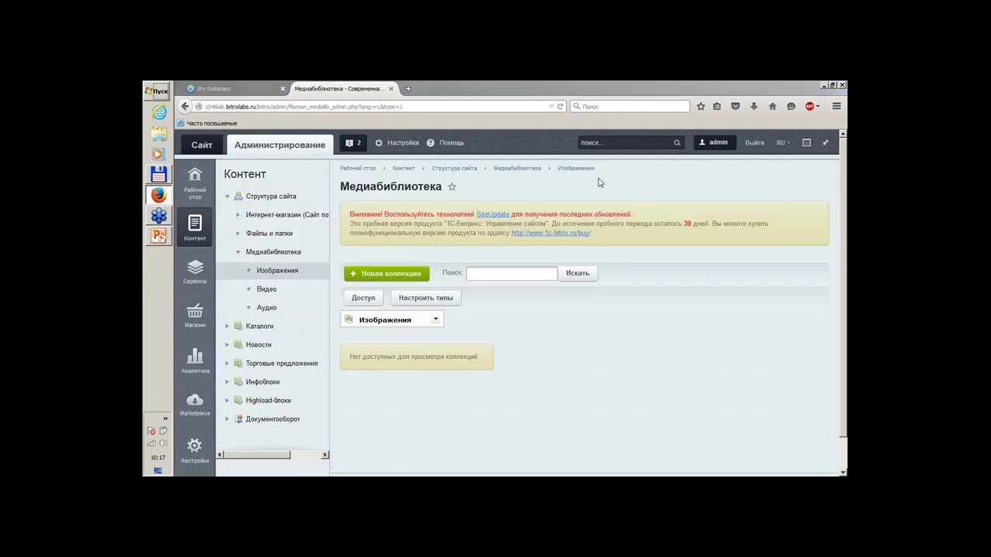
Step: Create a new image collection named 1111 at the top level of the media library
click(391, 275)
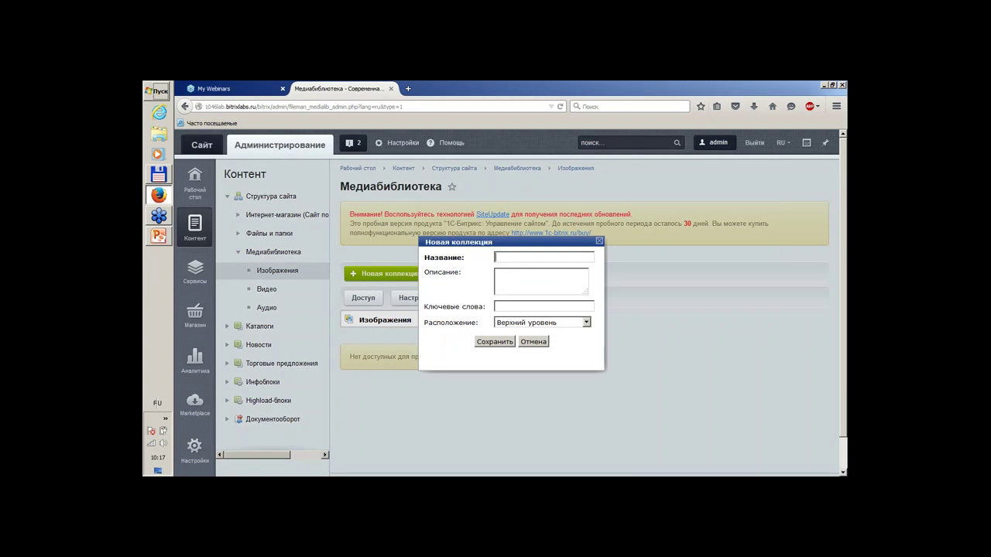
text(1111)
click(494, 342)
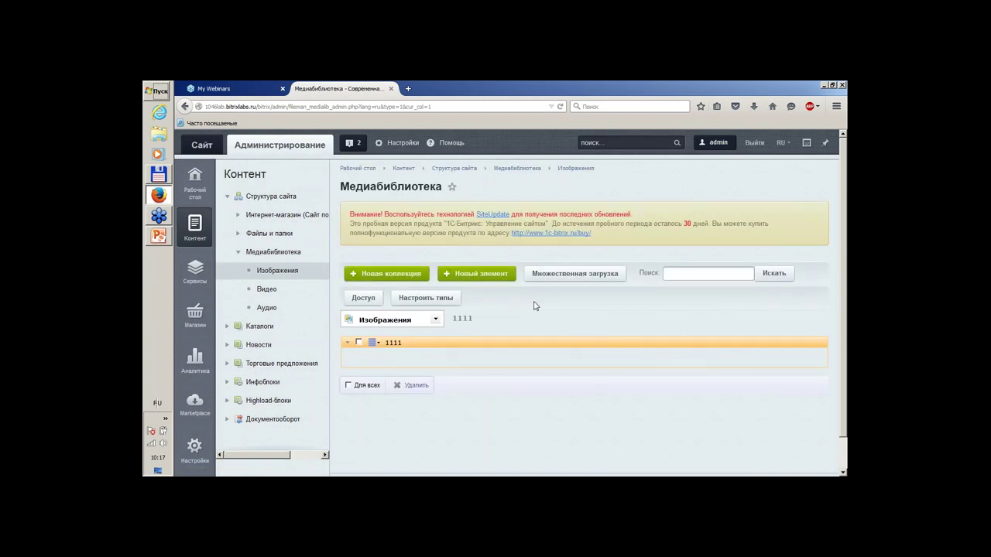
Step: Add the 14,0 КБ PNG picture from the Рабочий стол folder to collection 1111 as a new element, keeping its file name
click(514, 275)
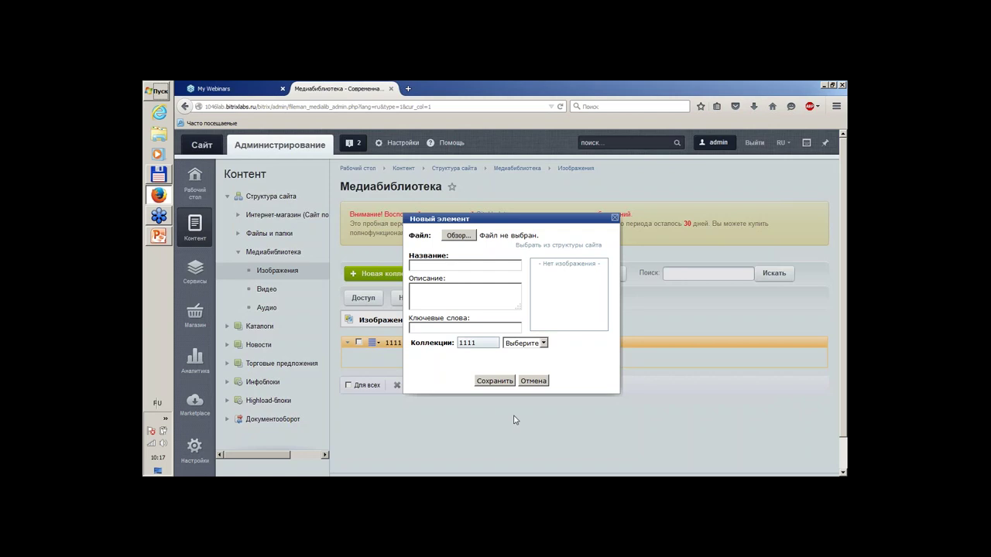
click(469, 236)
drag(521, 147, 529, 233)
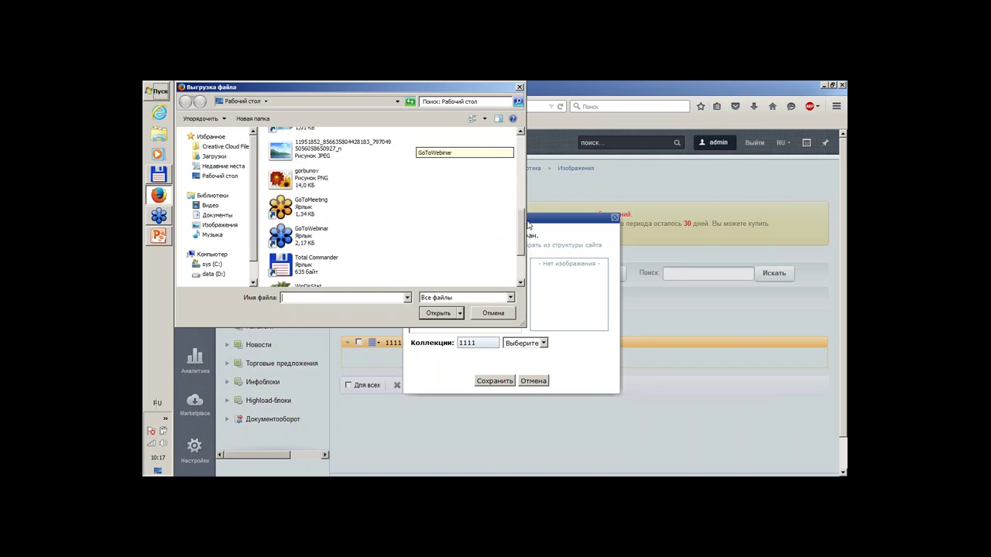
click(349, 181)
click(432, 312)
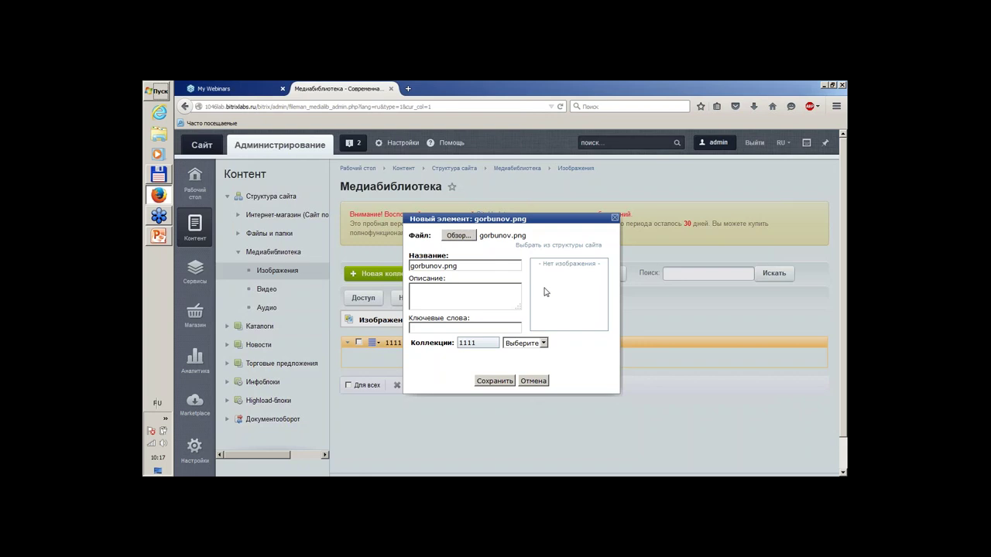
click(498, 381)
scroll(489, 356, down, 1)
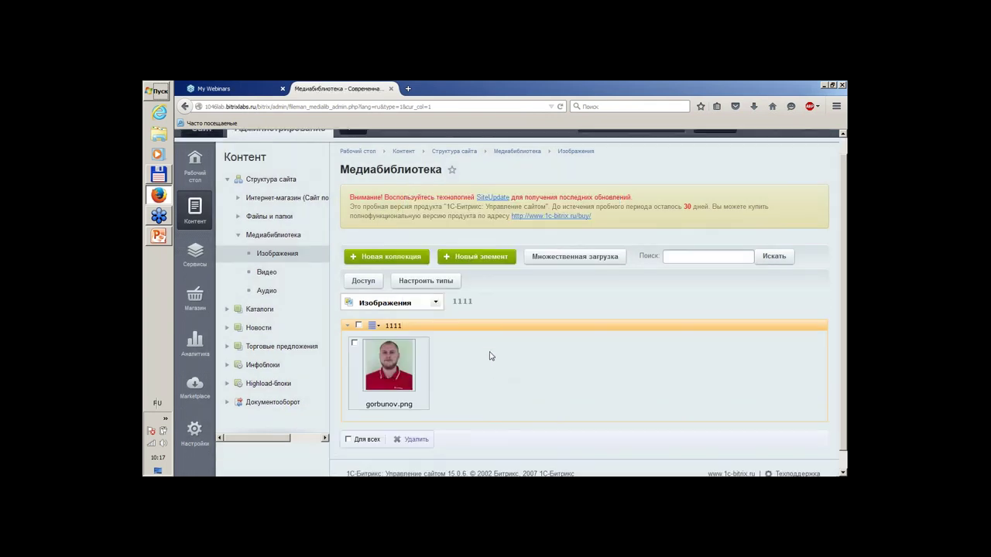
scroll(489, 356, up, 1)
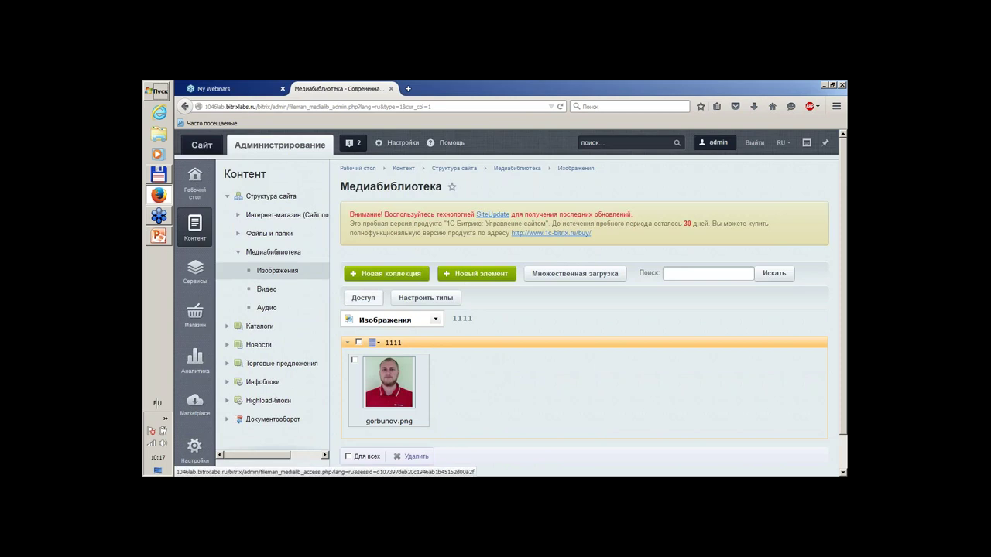
Step: Open the multiple upload page for collection 1111, switch it to the larger image display, and examine the upload area
click(556, 276)
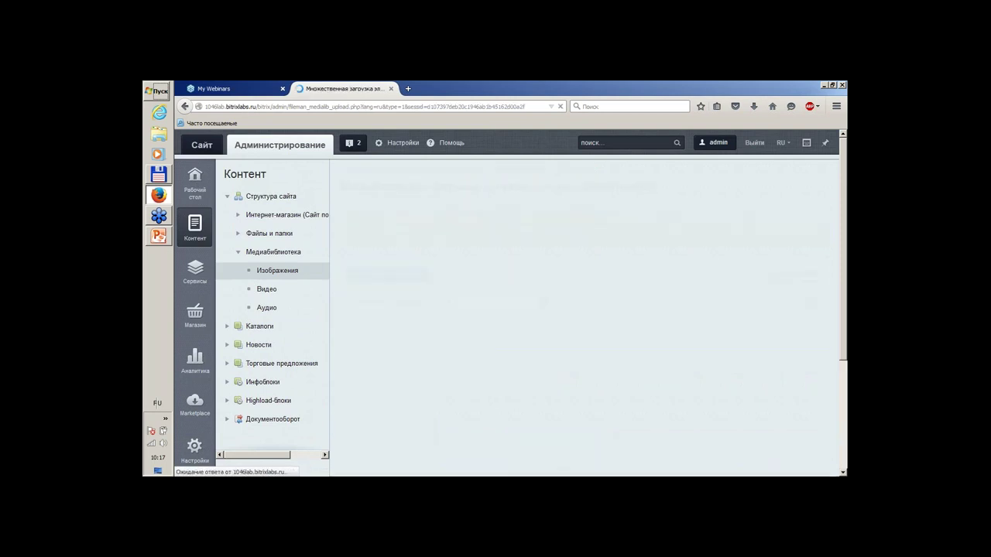
scroll(616, 279, down, 4)
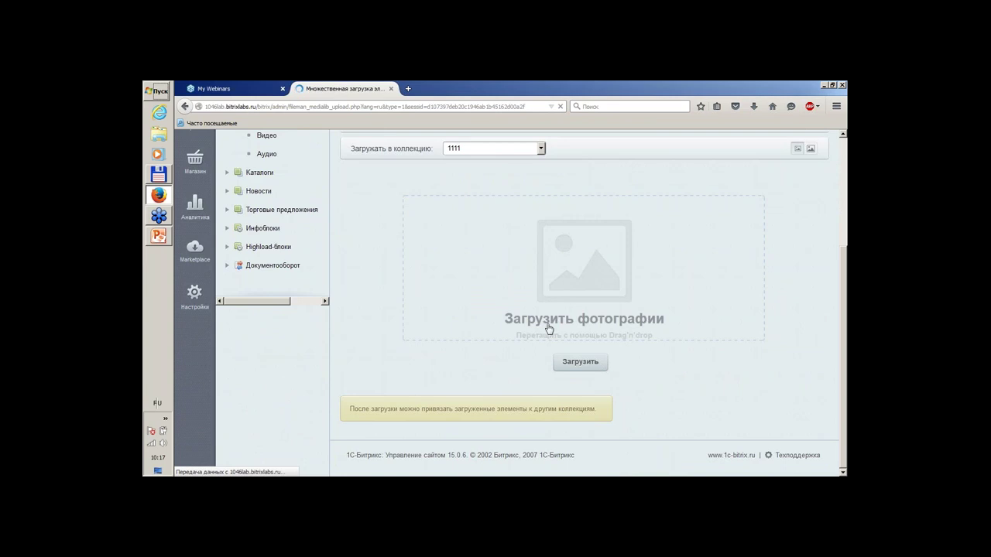
scroll(523, 278, up, 4)
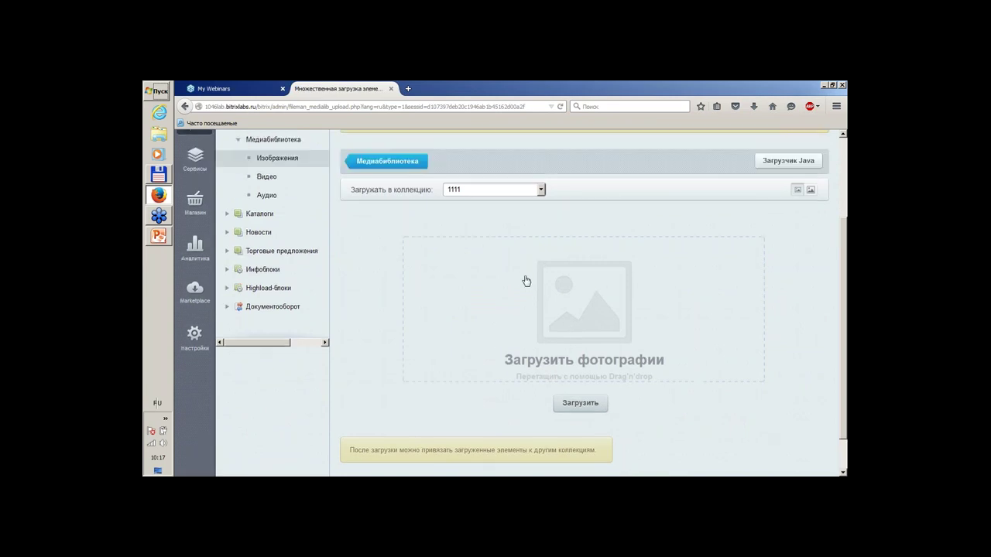
click(811, 302)
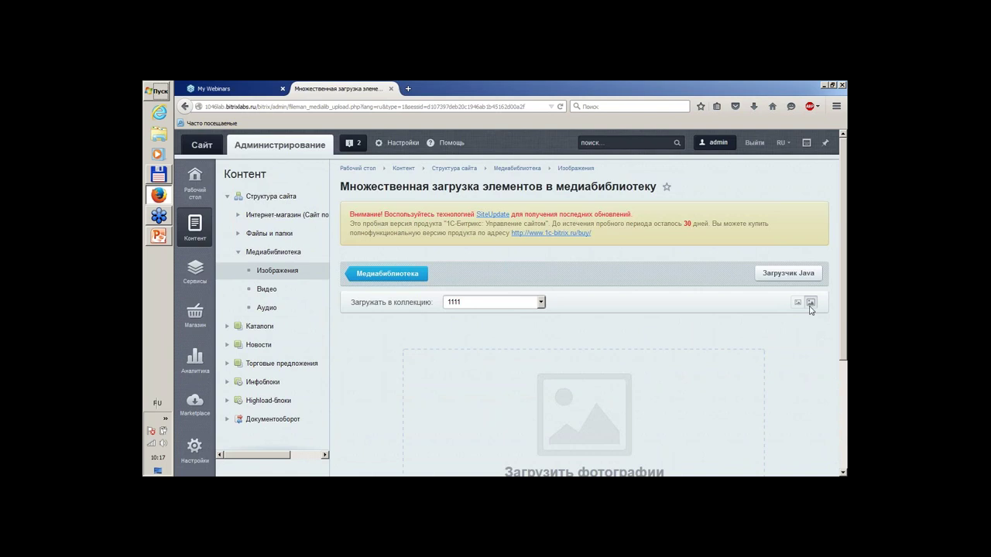
scroll(500, 228, down, 2)
scroll(496, 224, up, 2)
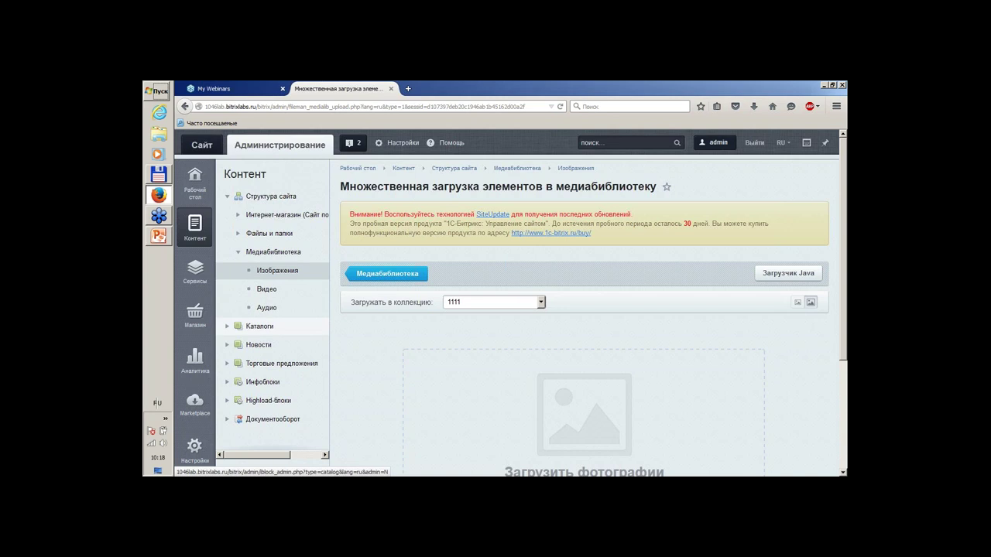
Step: Show the Сервисы section of the administration area
click(199, 265)
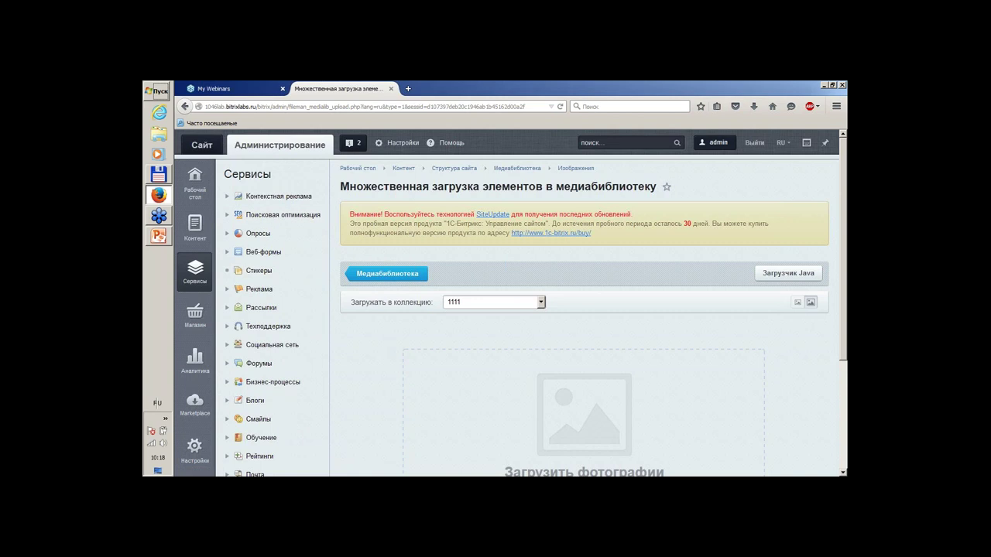
Step: Look through the list of services, then show the poll groups page under Опросы
scroll(387, 214, down, 2)
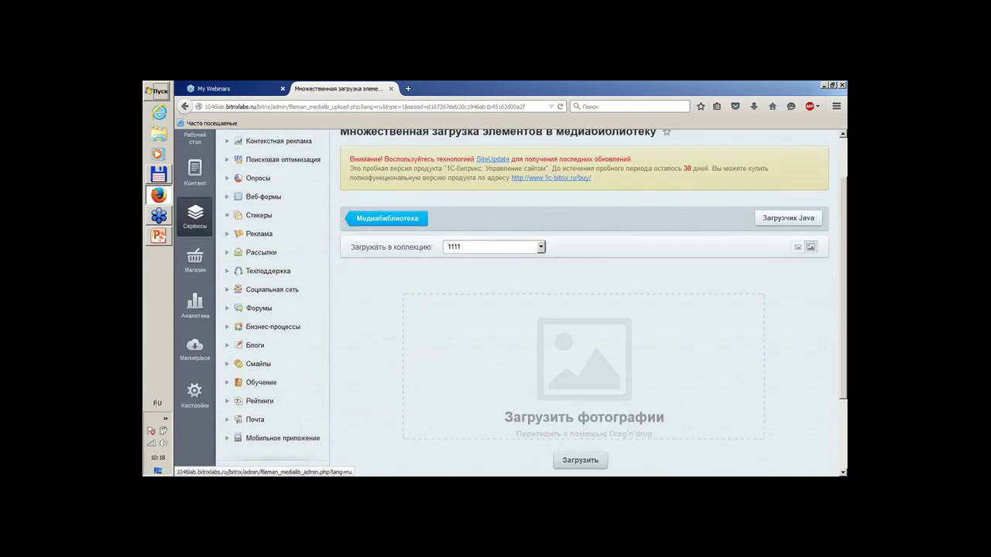
scroll(488, 279, up, 2)
scroll(488, 277, down, 2)
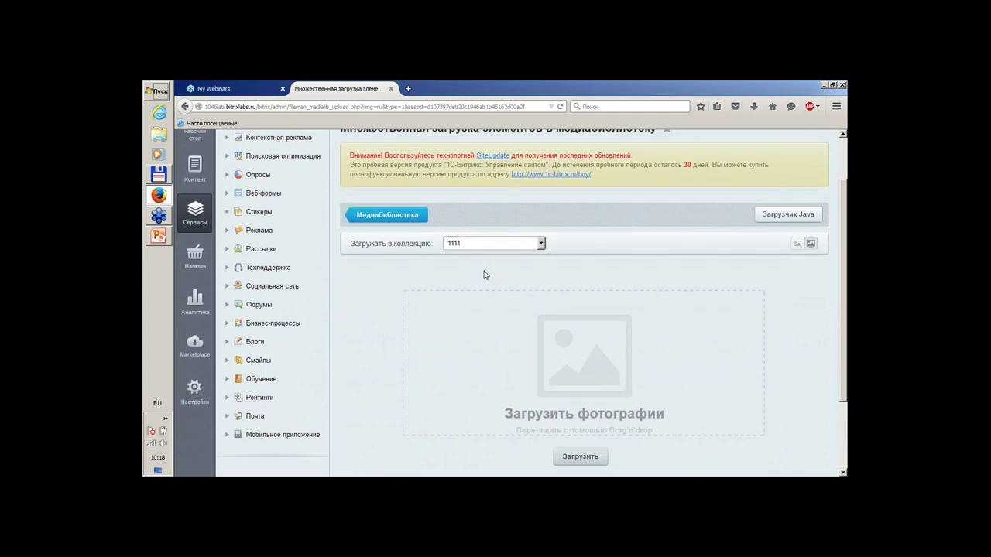
click(228, 175)
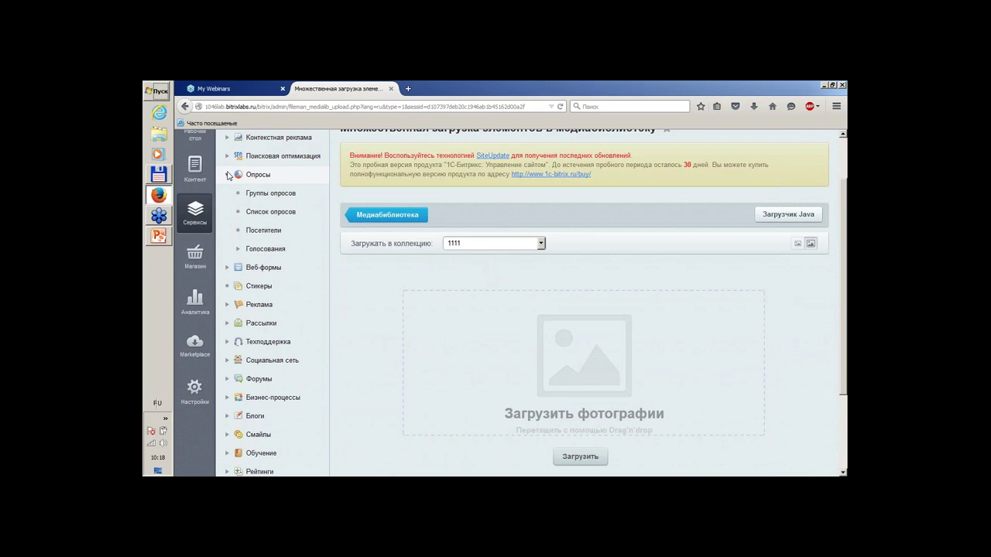
click(253, 195)
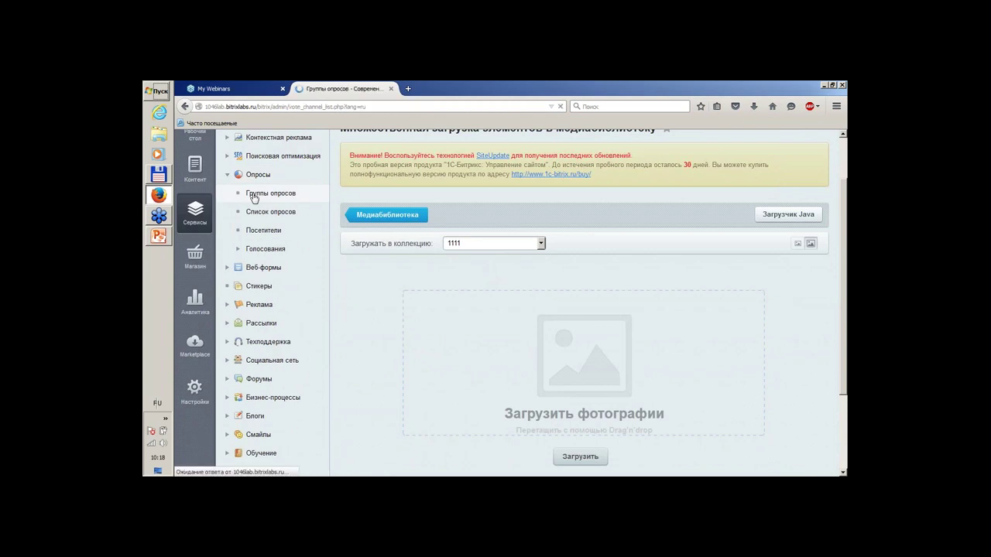
scroll(495, 264, down, 3)
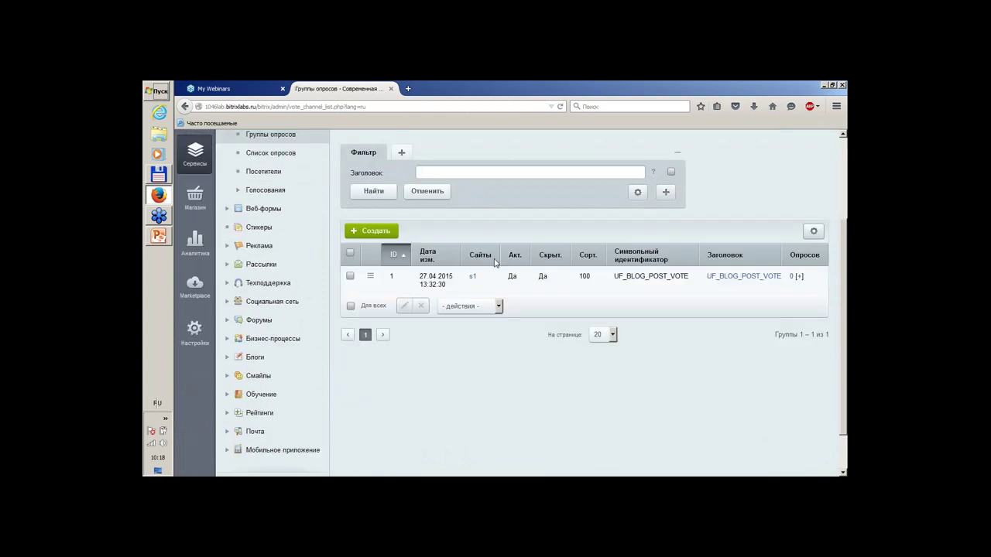
Step: Examine the properties form for a new poll group and leave it without saving
click(376, 231)
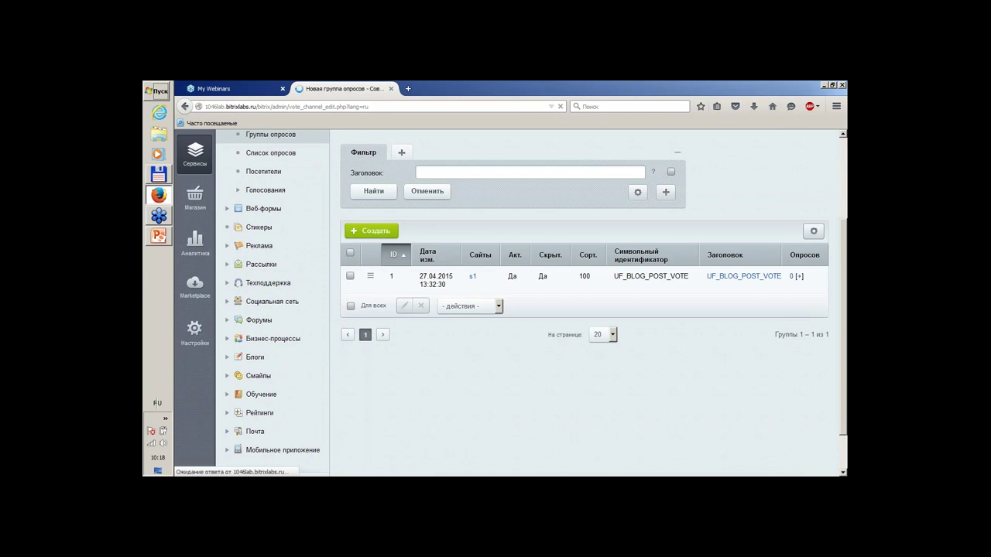
scroll(602, 294, down, 3)
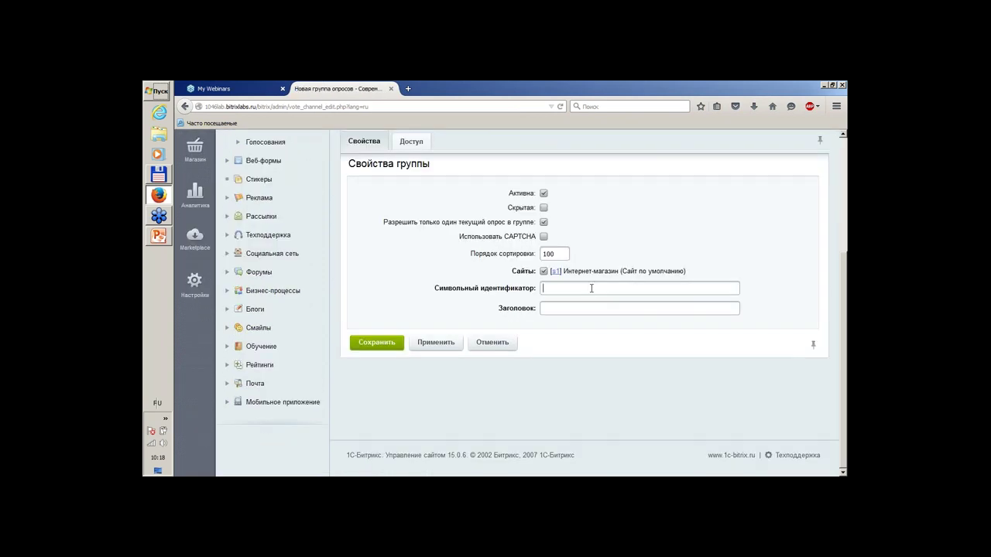
click(493, 343)
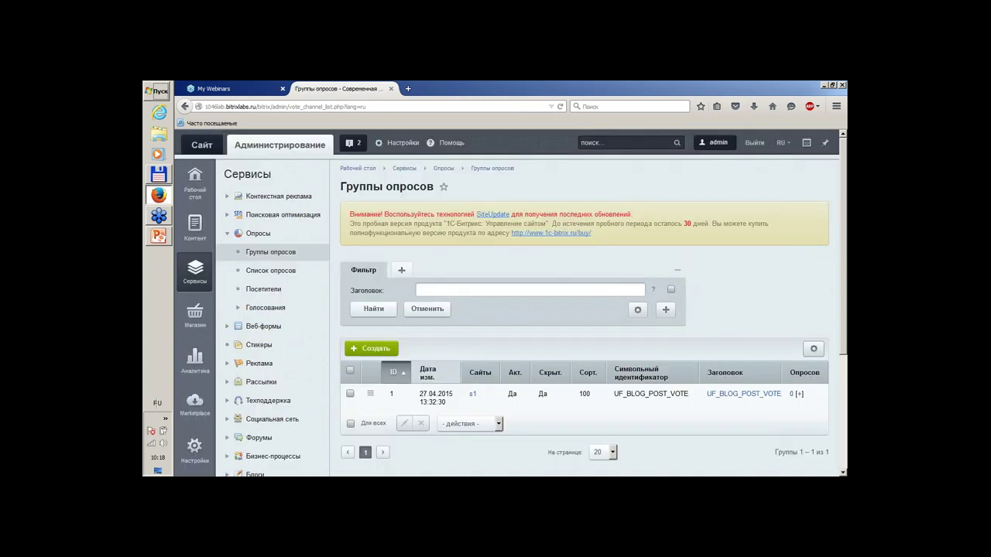
Step: Start a new poll from the Список опросов page and name it туст
click(279, 273)
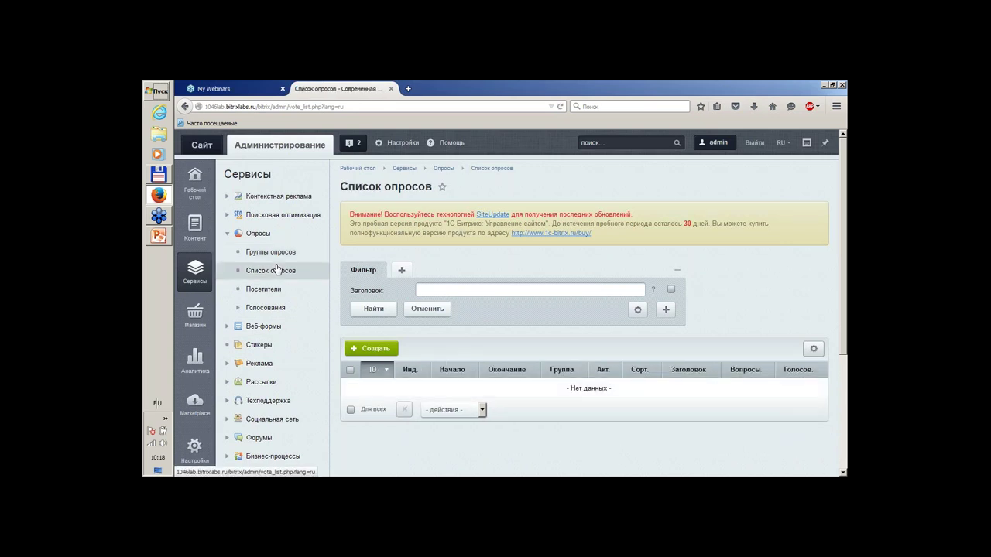
click(387, 352)
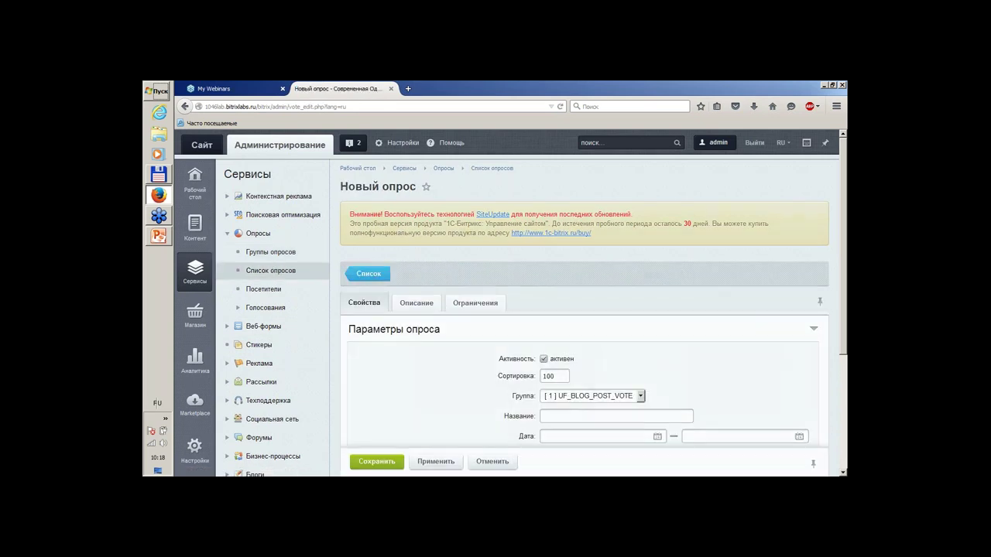
scroll(554, 290, down, 3)
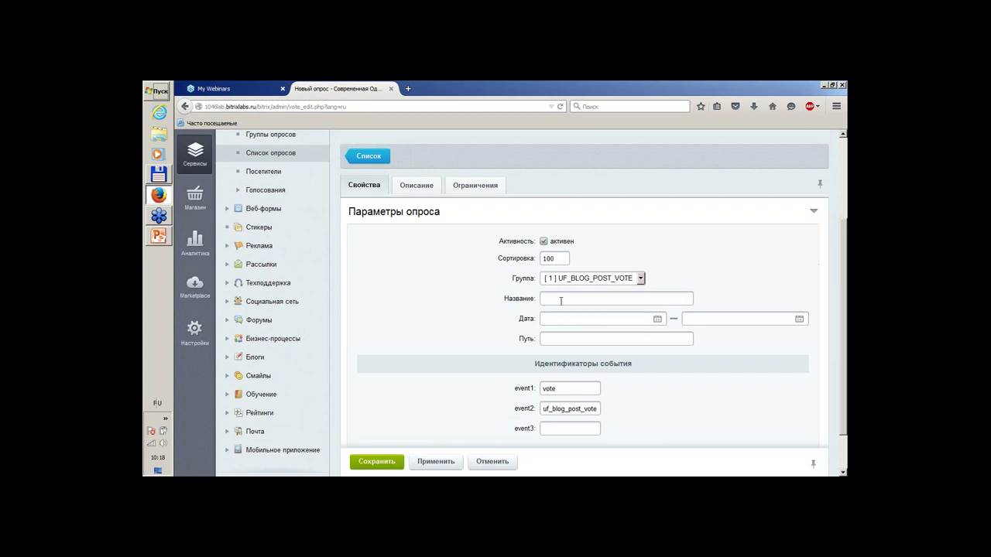
drag(561, 301, 335, 280)
text(туст)
Step: Set the poll's period from 04.09.2015 10:18:00 to 18.09.2015 10:18:00 and save the poll
click(658, 320)
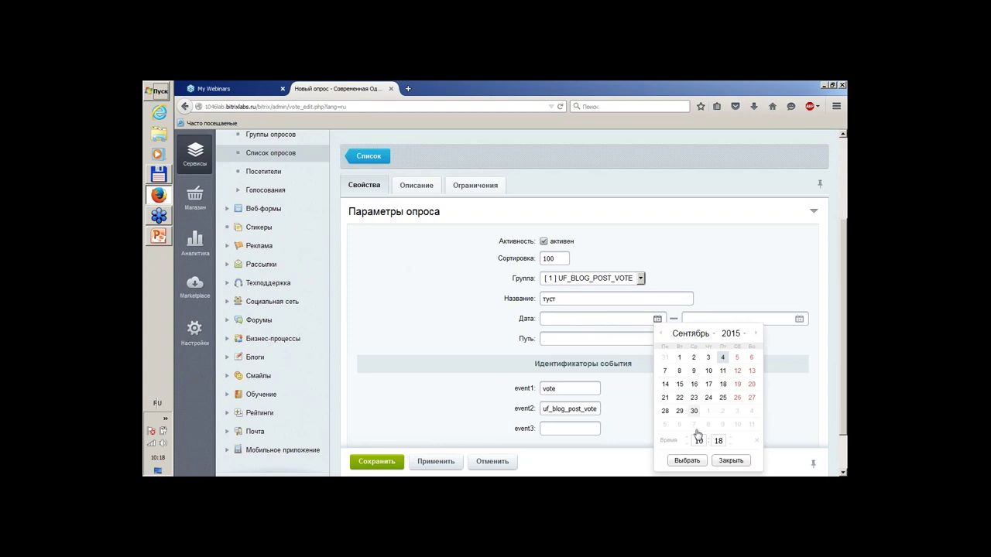
click(695, 467)
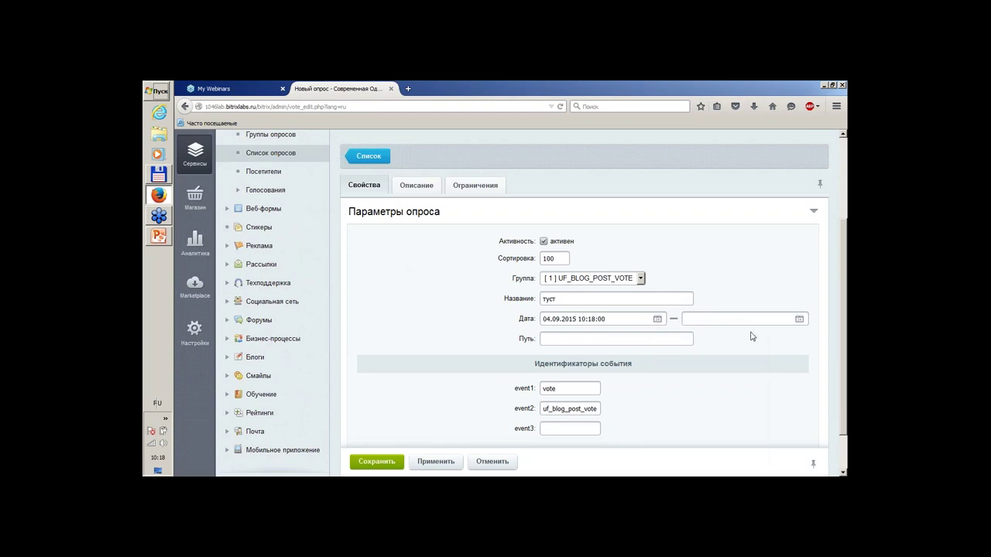
click(798, 319)
click(795, 383)
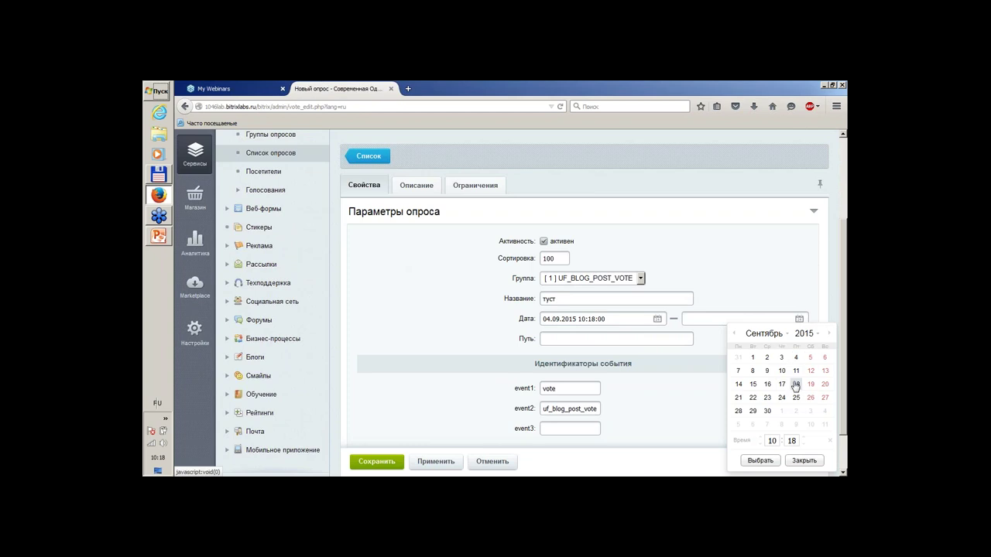
click(754, 462)
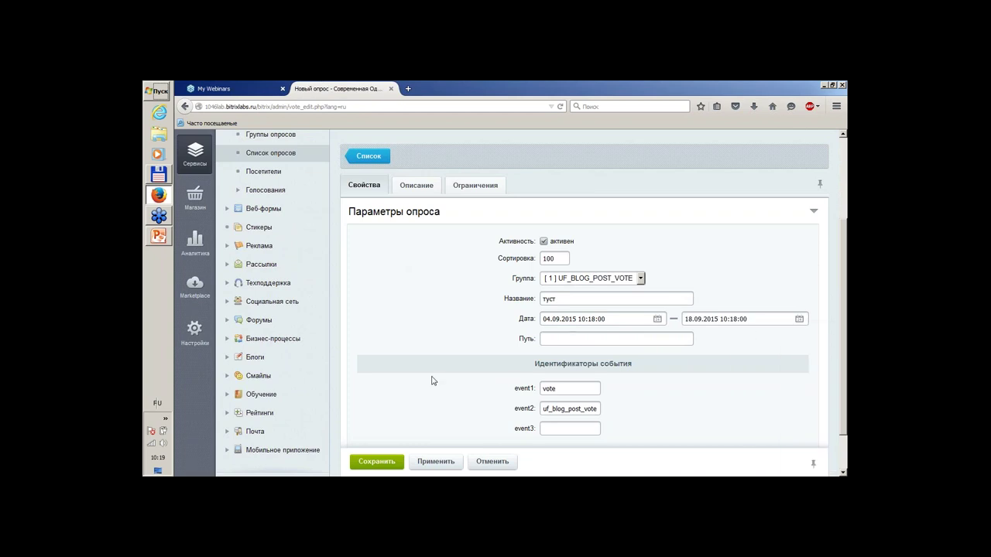
scroll(425, 387, down, 2)
click(386, 417)
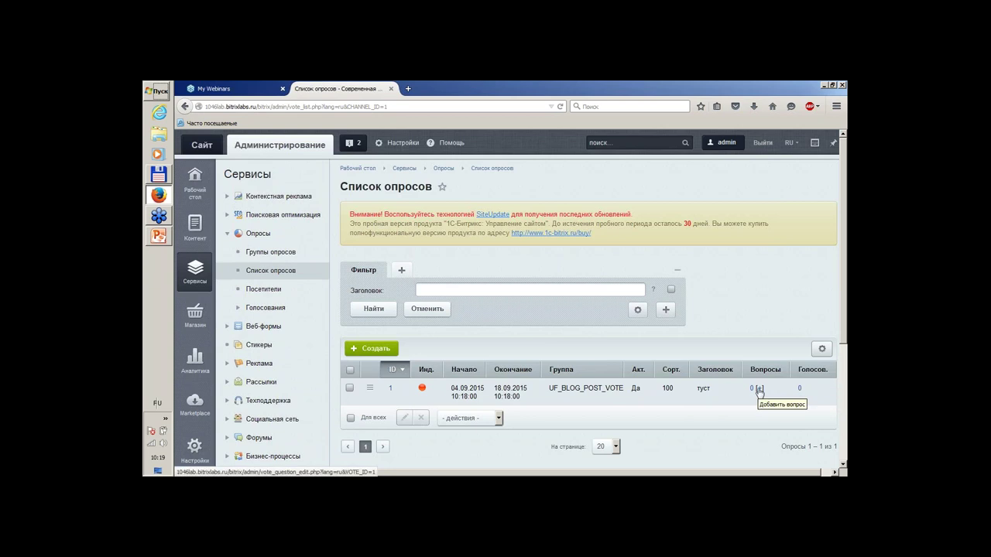
Step: Add a new question to the poll туст with the question text "Зачем?"
click(759, 389)
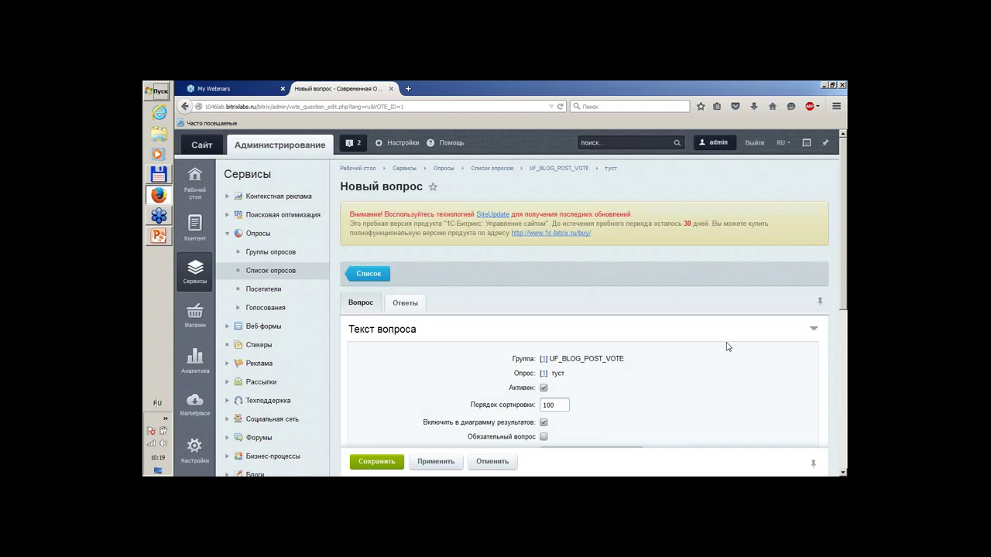
scroll(706, 320, down, 3)
scroll(706, 320, down, 5)
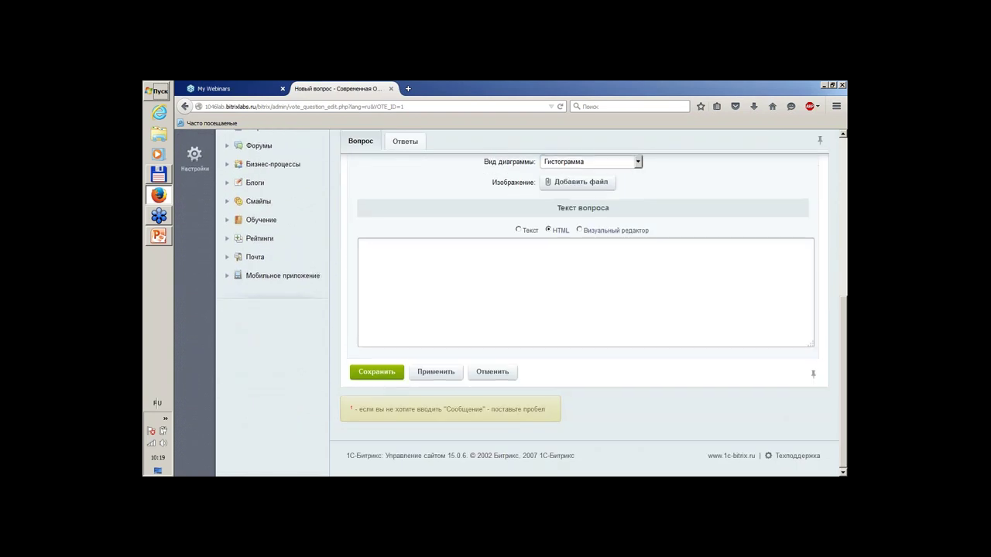
click(609, 307)
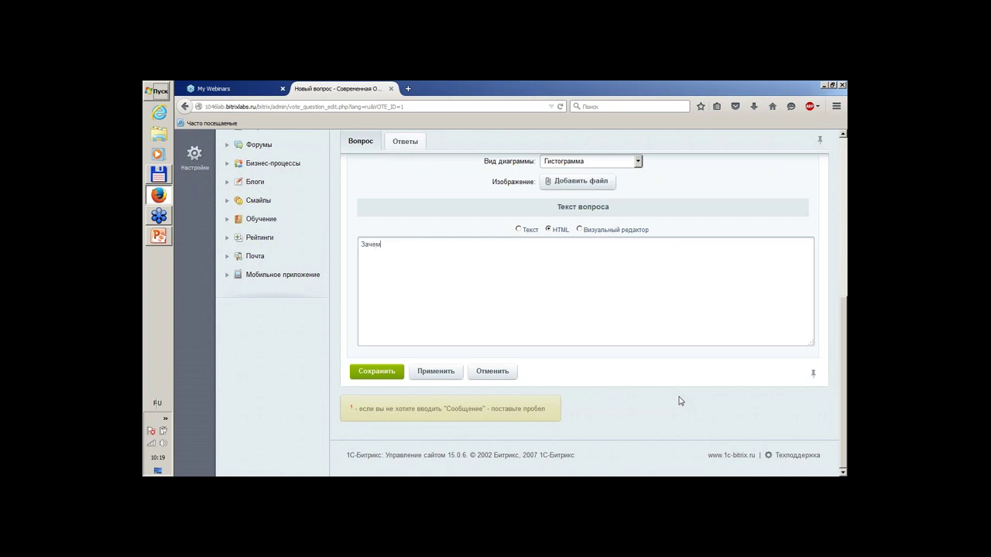
scroll(698, 317, up, 5)
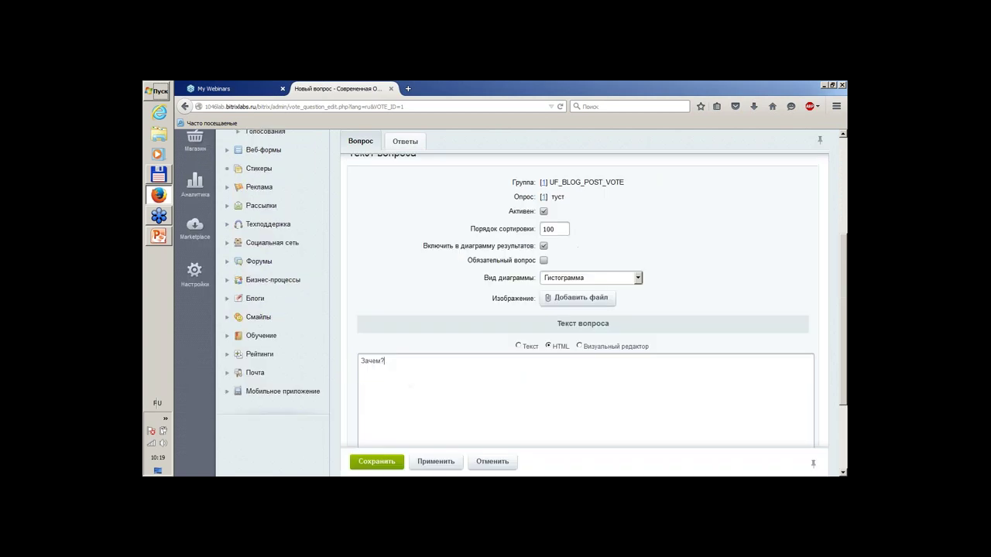
Step: Enter "Затем" and "Потому что" as the question's first two answer options
click(403, 183)
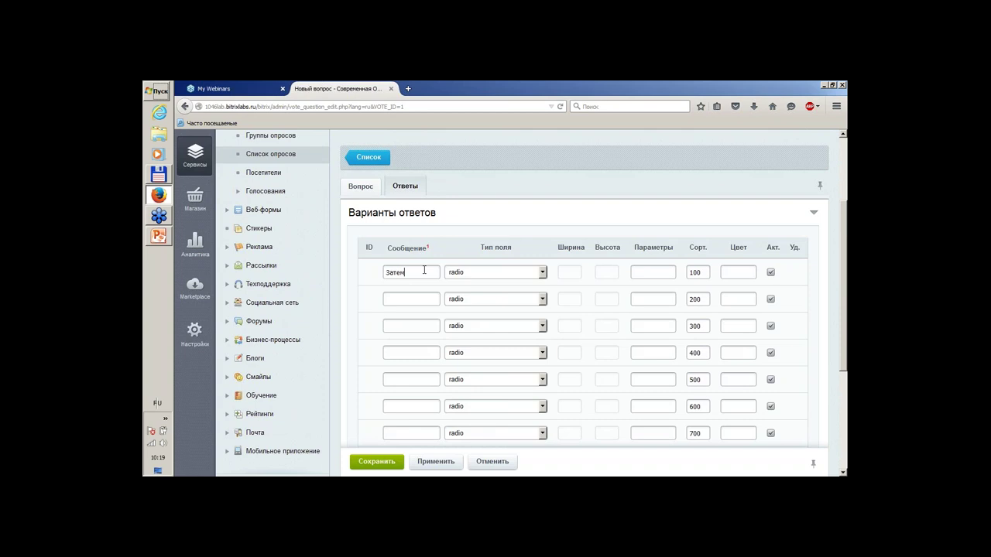
click(414, 301)
scroll(537, 248, down, 4)
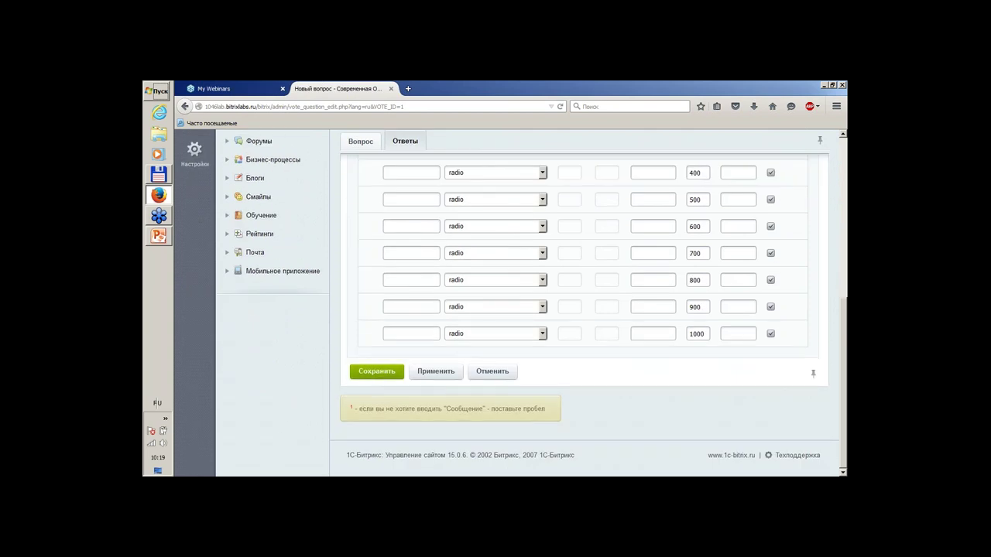
scroll(504, 333, up, 2)
scroll(504, 333, up, 1)
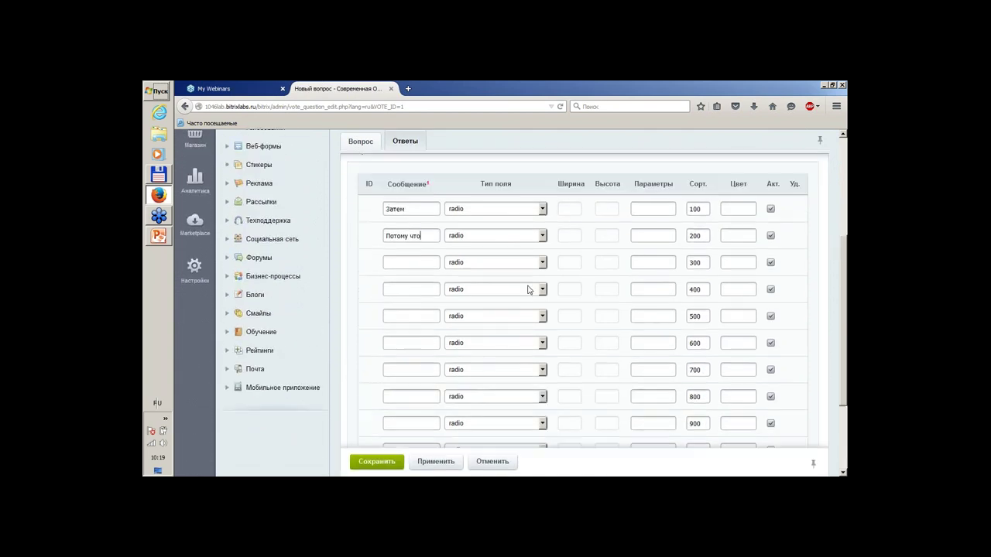
Step: Look through the field types available for the first answer and review the question's settings and answer options
click(486, 212)
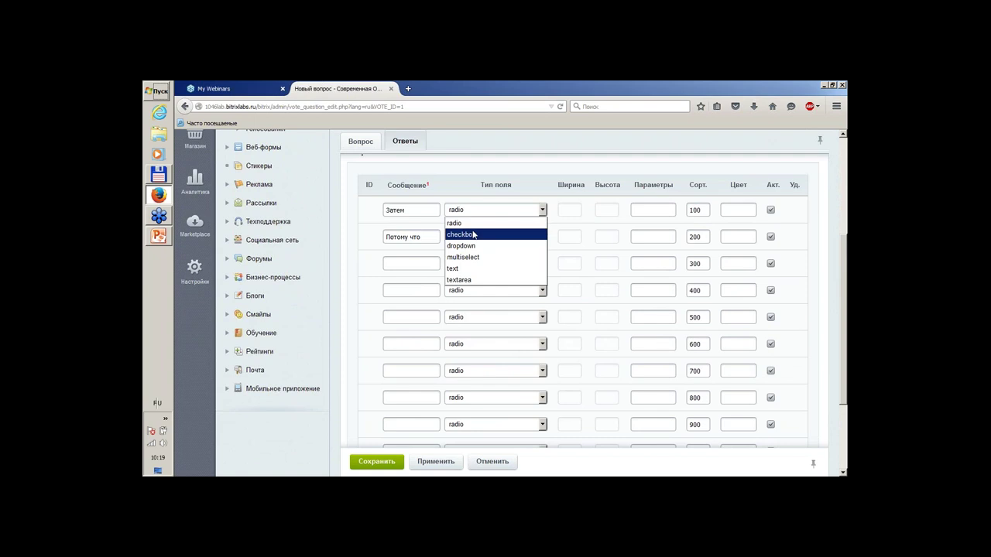
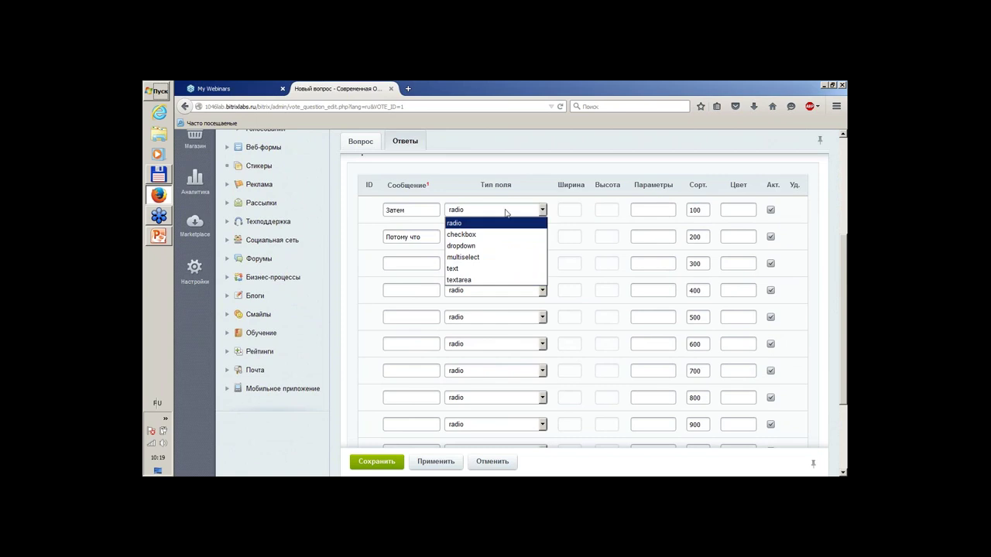
click(505, 176)
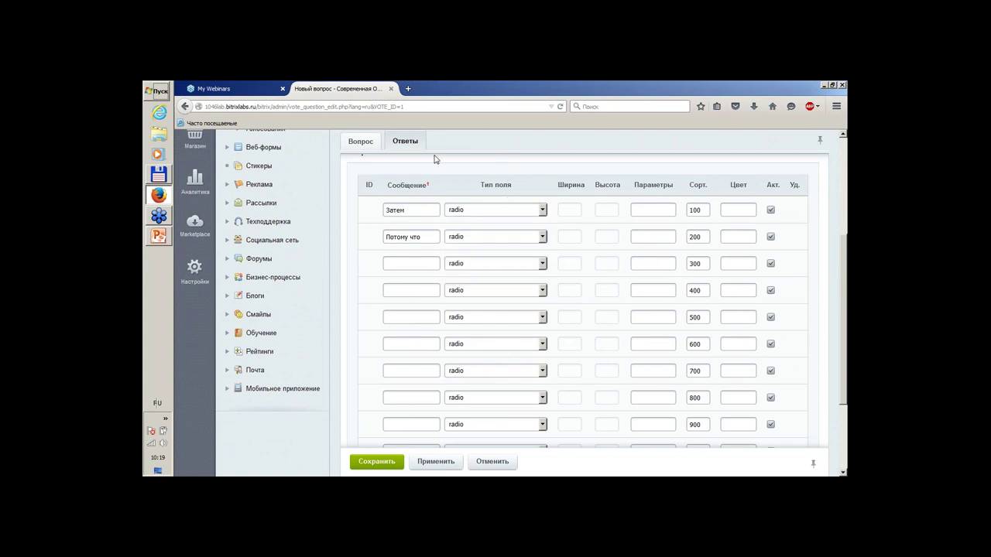
click(363, 144)
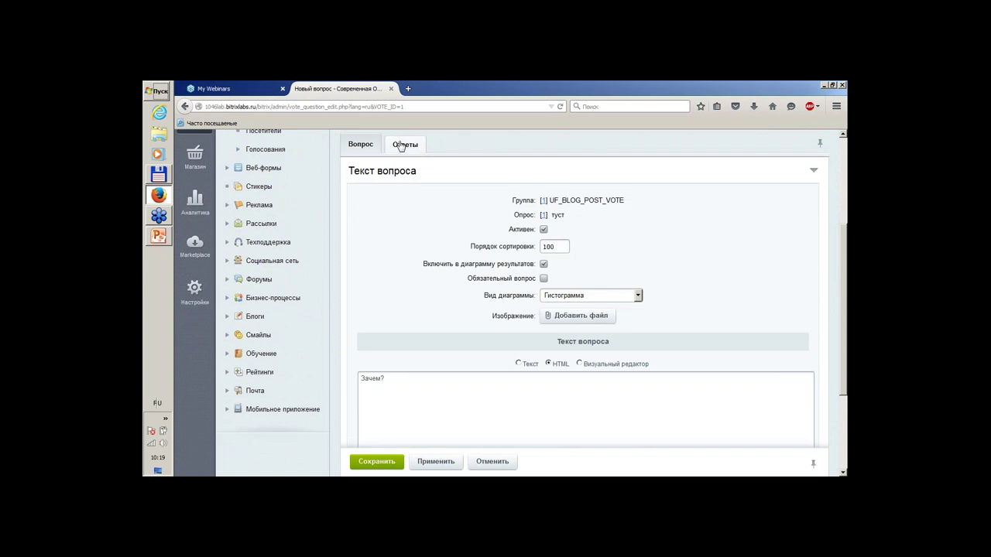
click(400, 145)
click(361, 145)
click(408, 145)
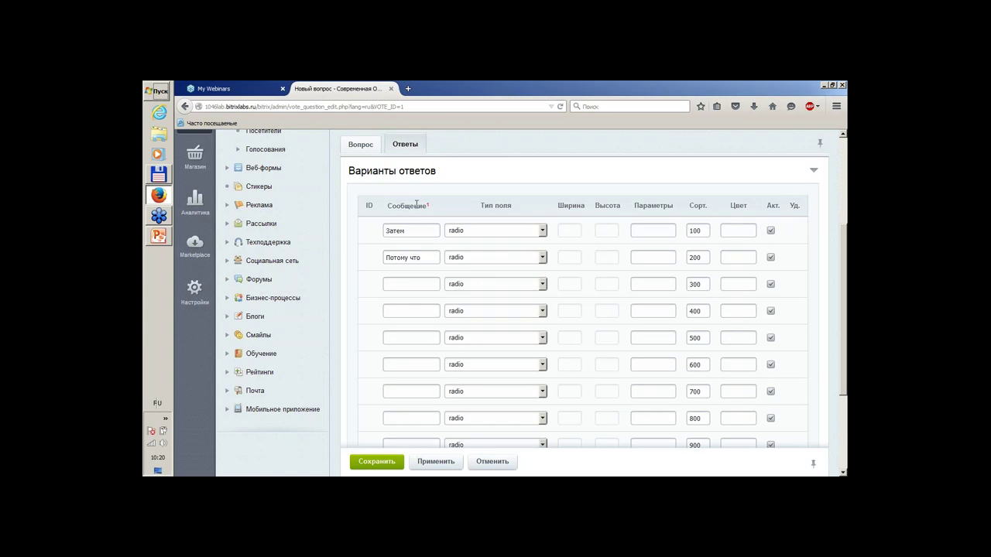
Step: Apply the question with its answers, check its settings and text, and save it to the poll's question list
click(433, 462)
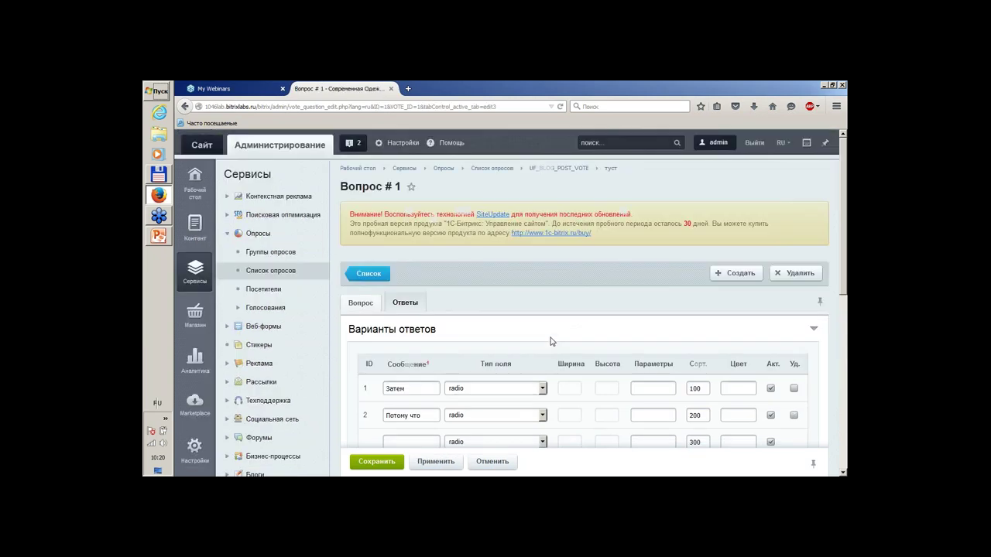
scroll(560, 318, down, 1)
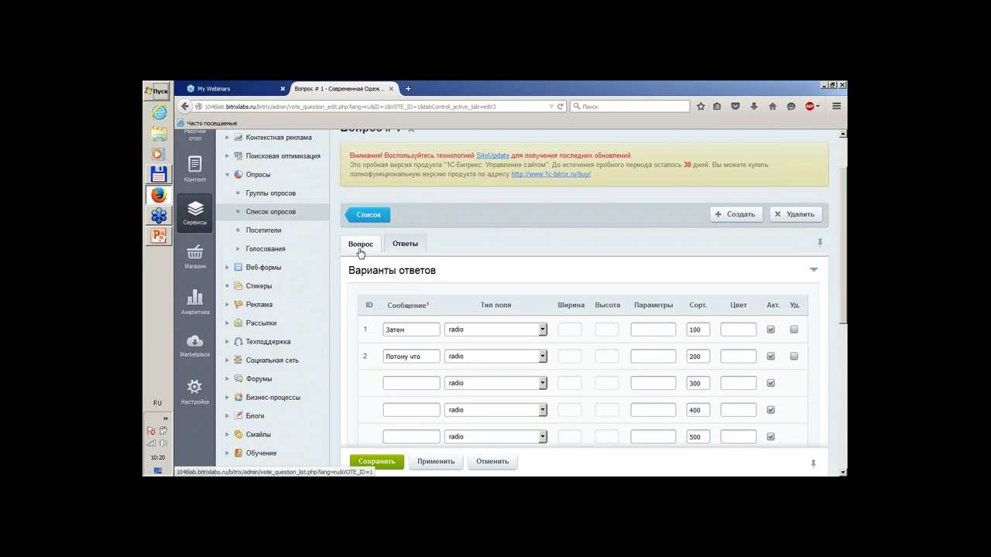
click(360, 244)
scroll(564, 228, down, 1)
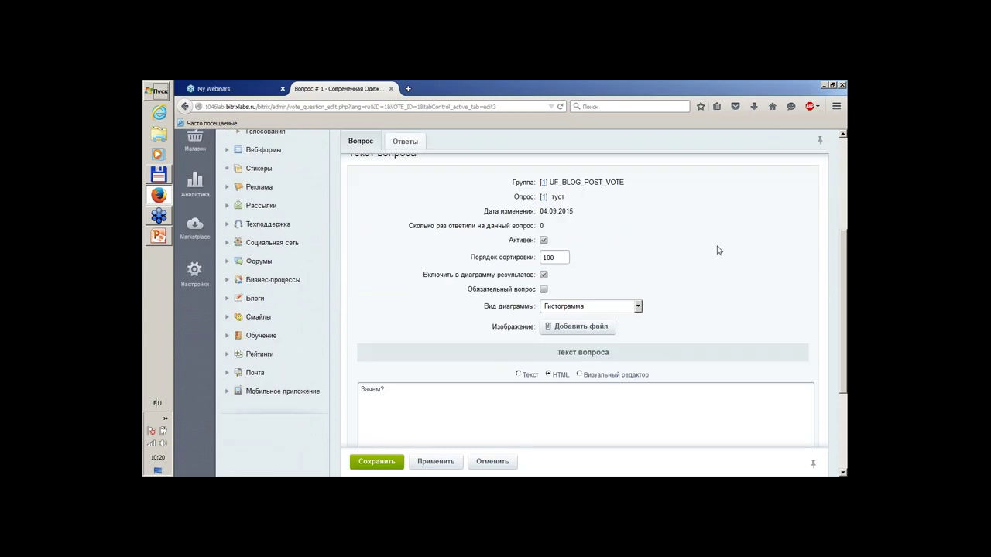
scroll(612, 310, down, 3)
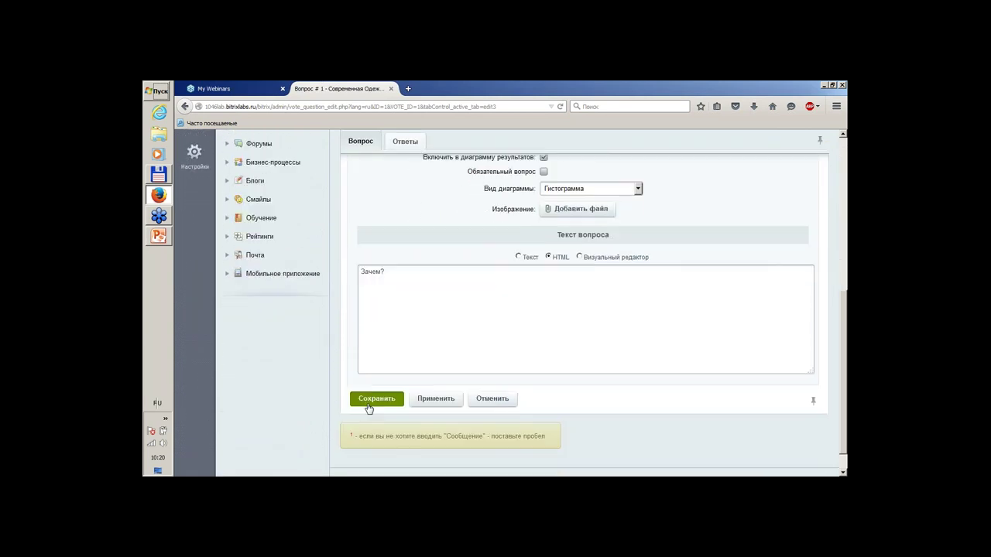
click(368, 404)
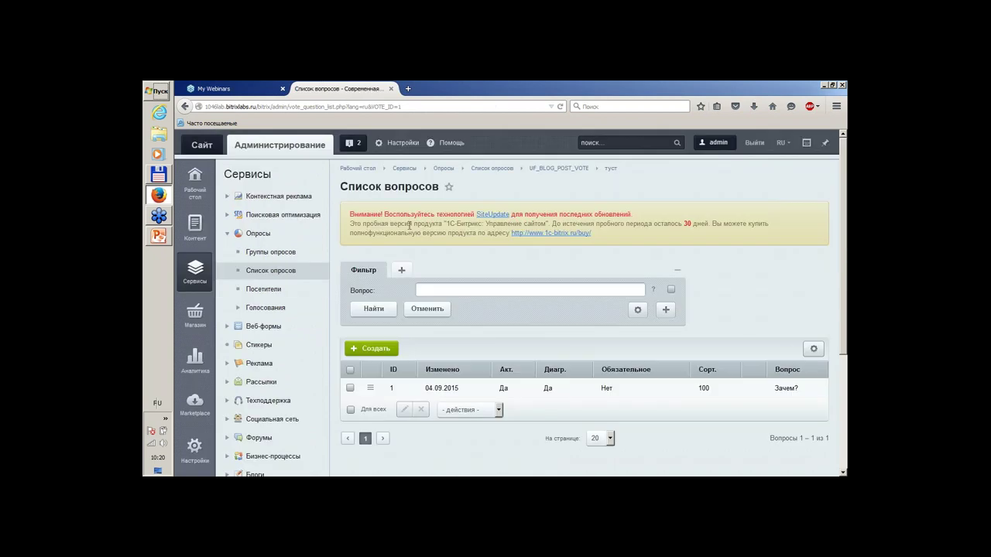
Step: On the public site, start a new page titled "опрос" with file name opros.php, keeping page editing and a menu item enabled
click(224, 154)
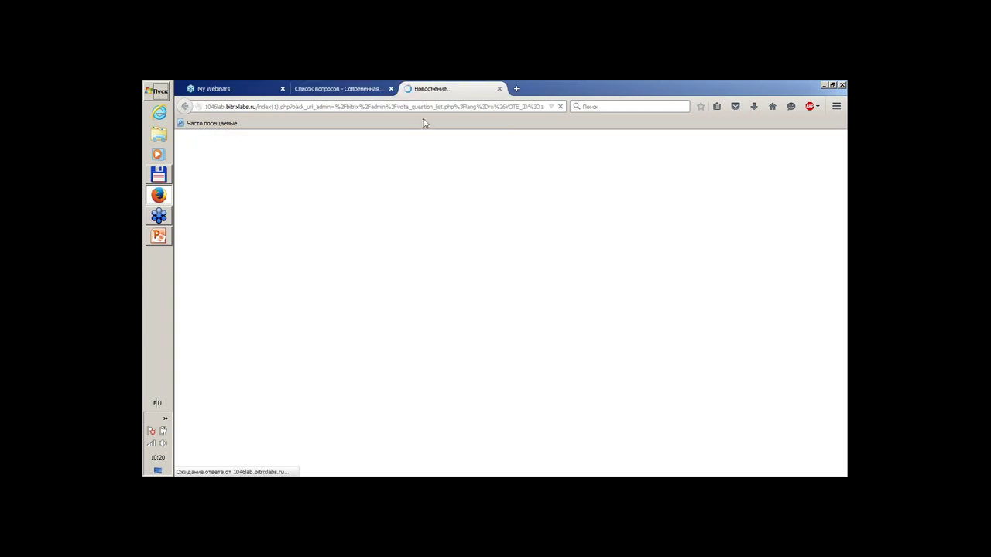
click(222, 176)
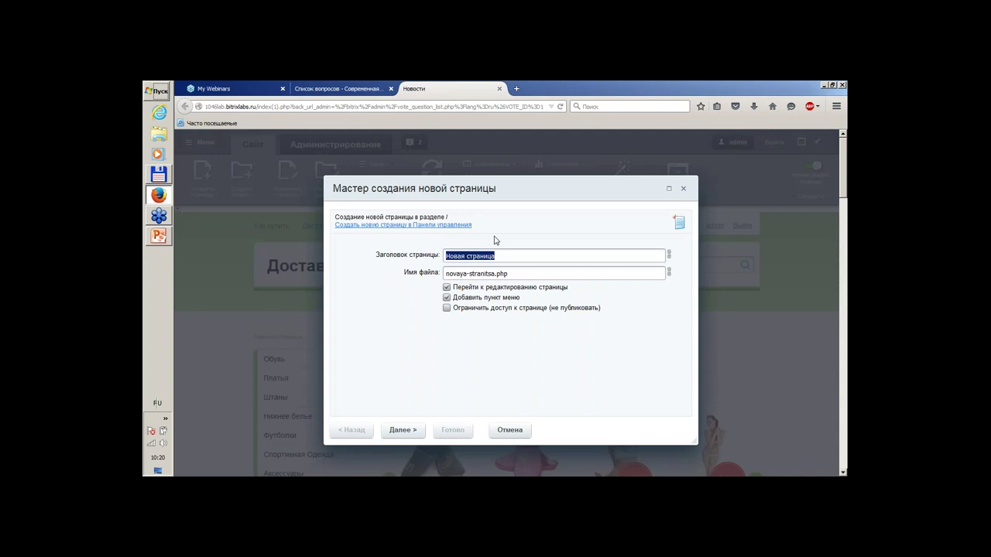
text(опрос)
click(446, 298)
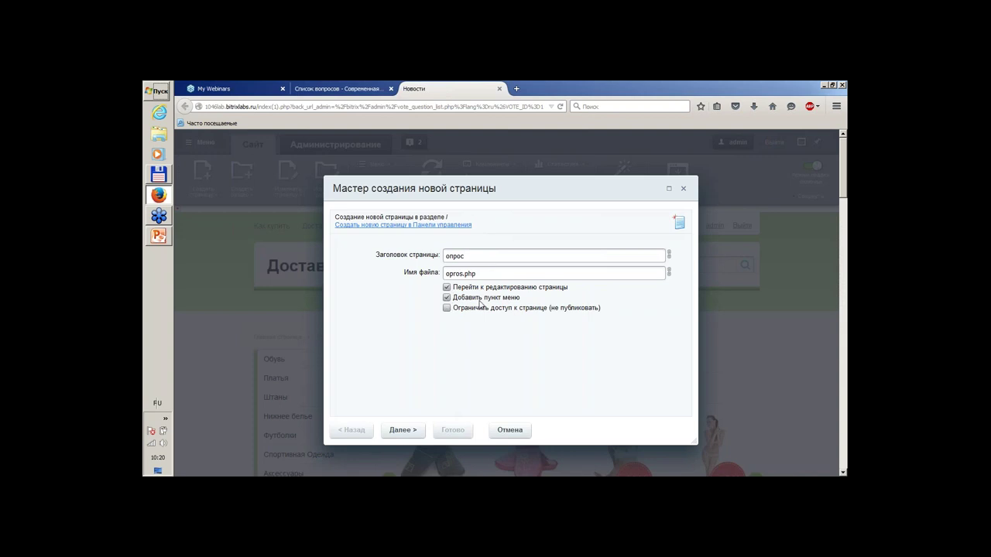
click(402, 431)
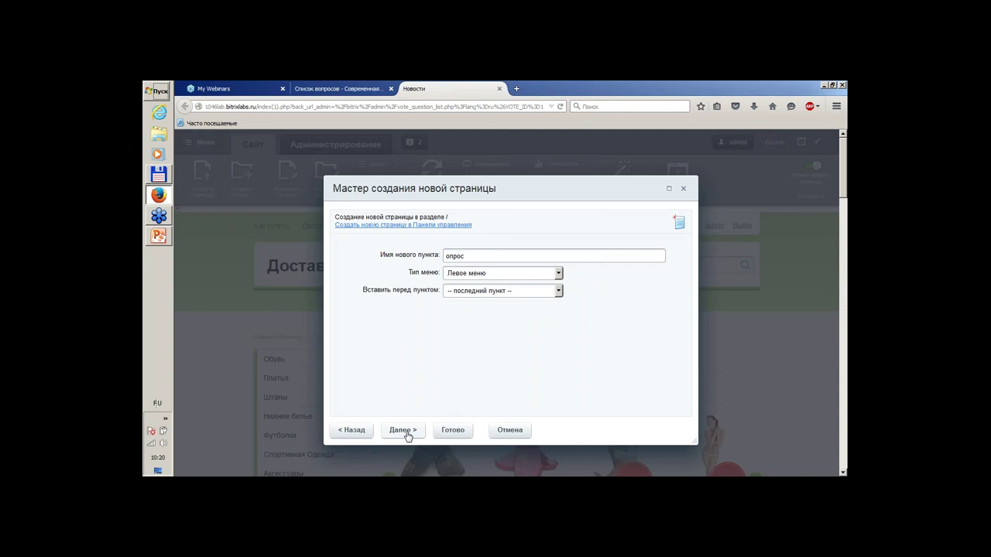
Step: Place the new page's menu item "опрос" in the left menu and finish the page creation wizard
click(474, 274)
click(474, 286)
click(511, 291)
click(508, 292)
click(455, 429)
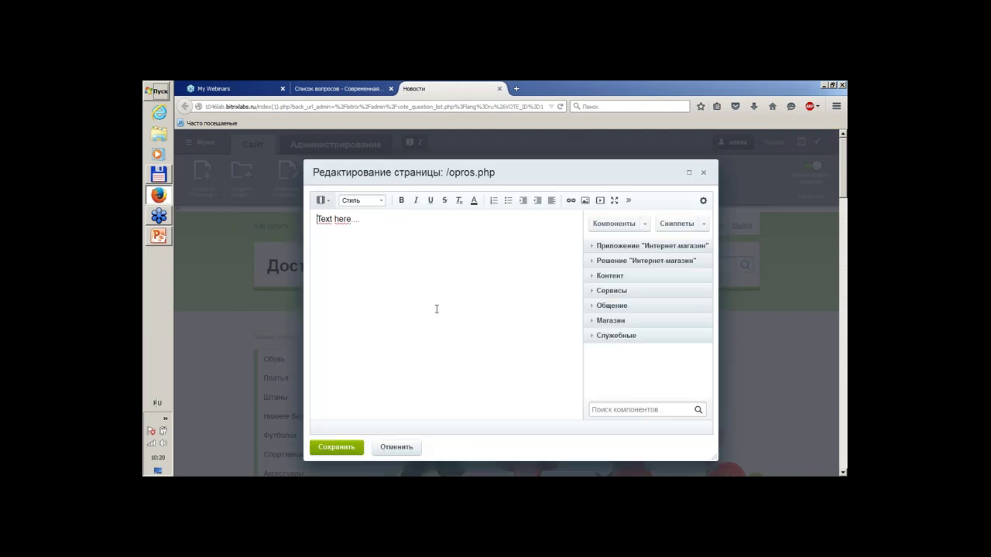
Step: Replace the placeholder text with the Форма опроса component and, below it, the Результаты опроса component from the poll services
key(ctrl+a)
key(Delete)
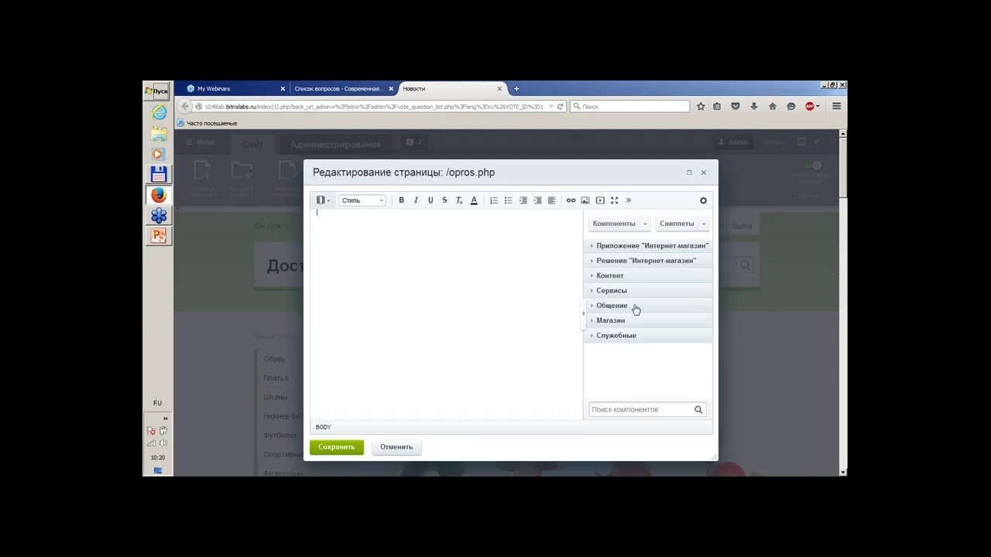
click(596, 291)
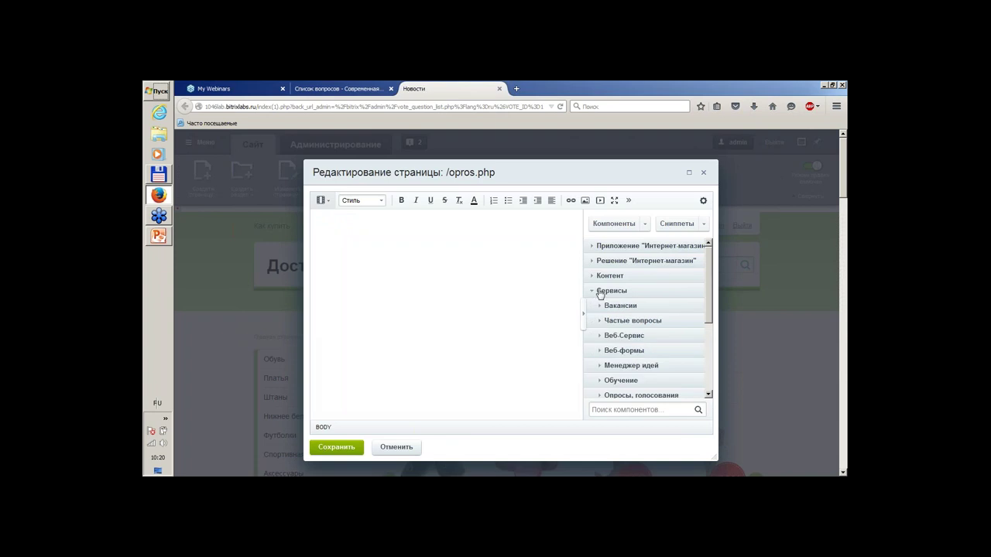
drag(710, 296, 709, 311)
click(599, 362)
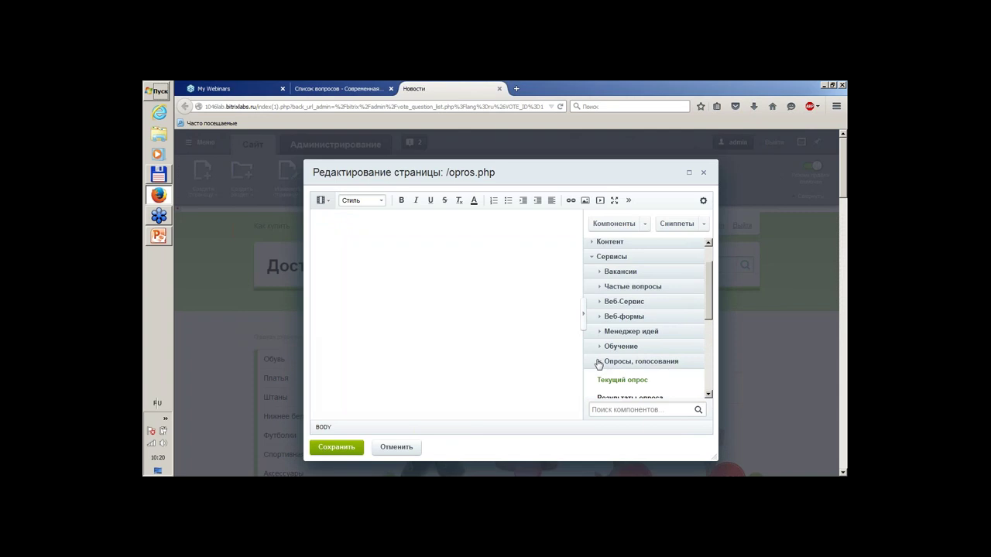
drag(709, 315, 716, 337)
drag(634, 370, 463, 267)
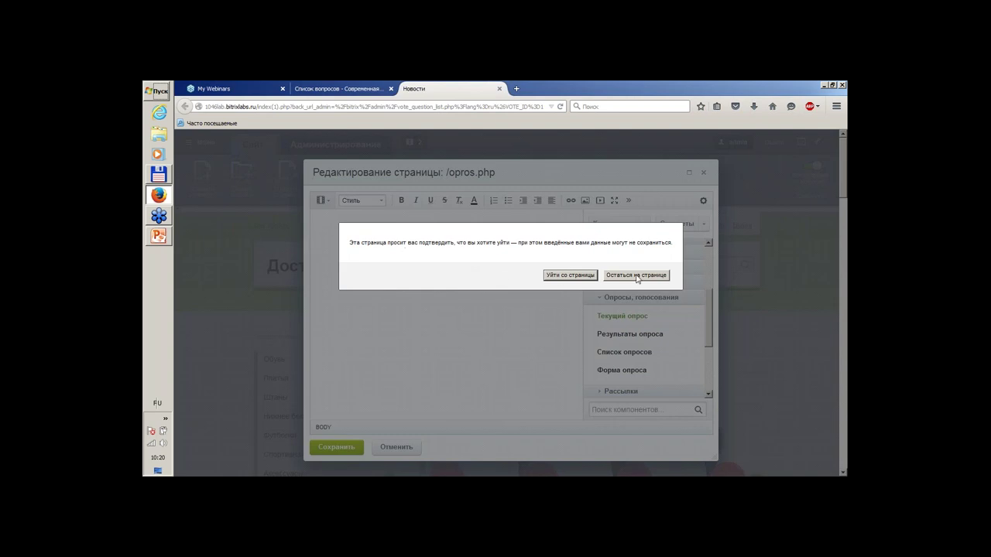
click(670, 280)
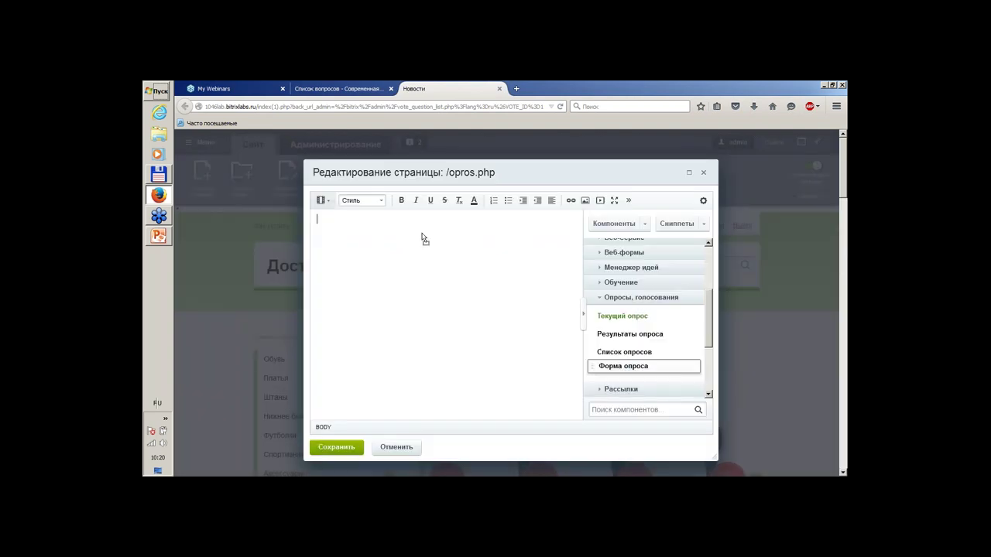
click(414, 236)
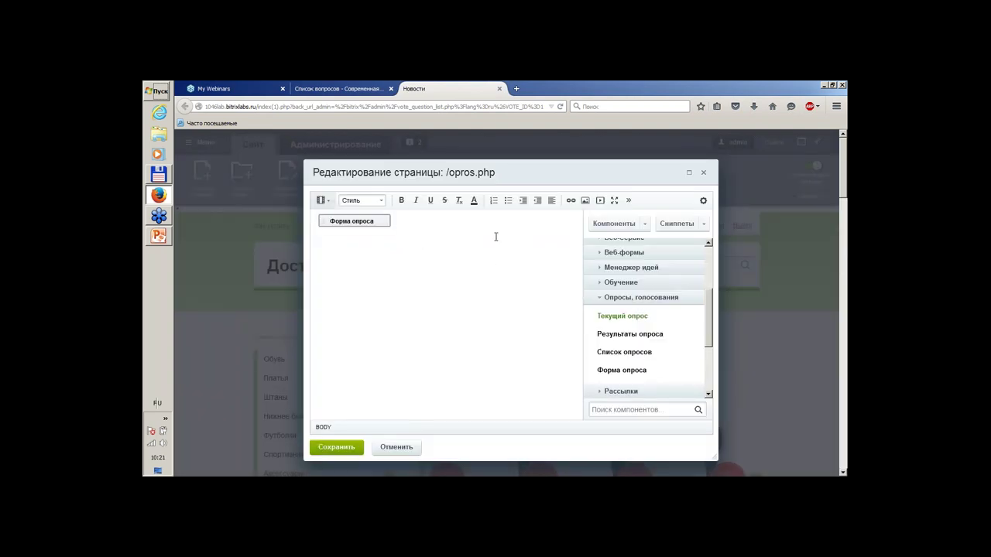
drag(647, 338, 432, 283)
Step: Set the Форма опроса component to the main_page template and the poll туст, and save its parameters
double_click(380, 221)
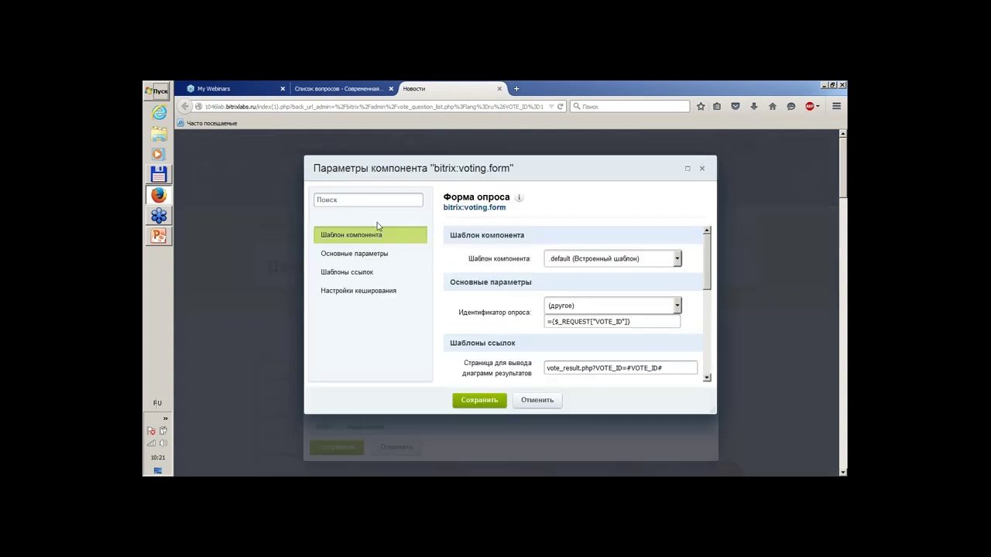
click(593, 260)
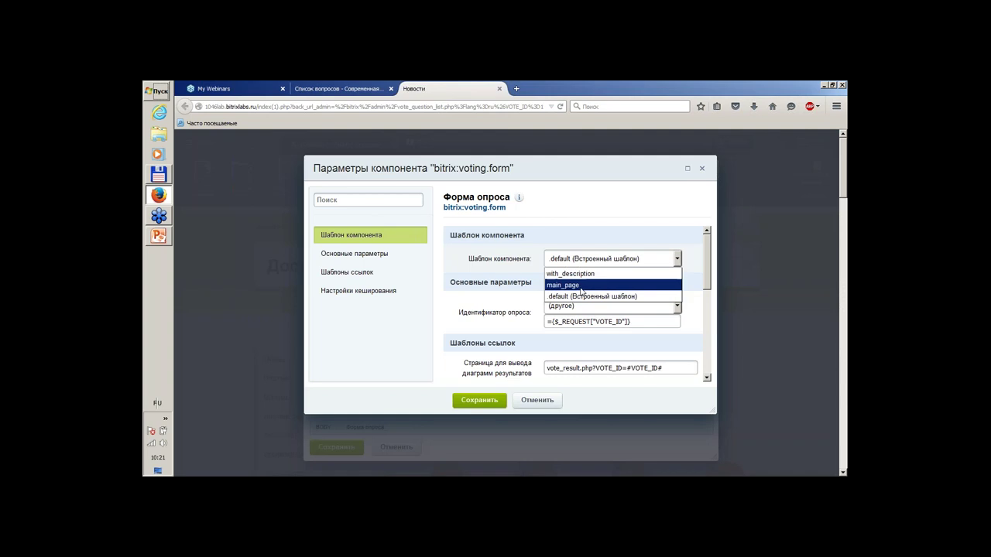
click(582, 284)
click(572, 308)
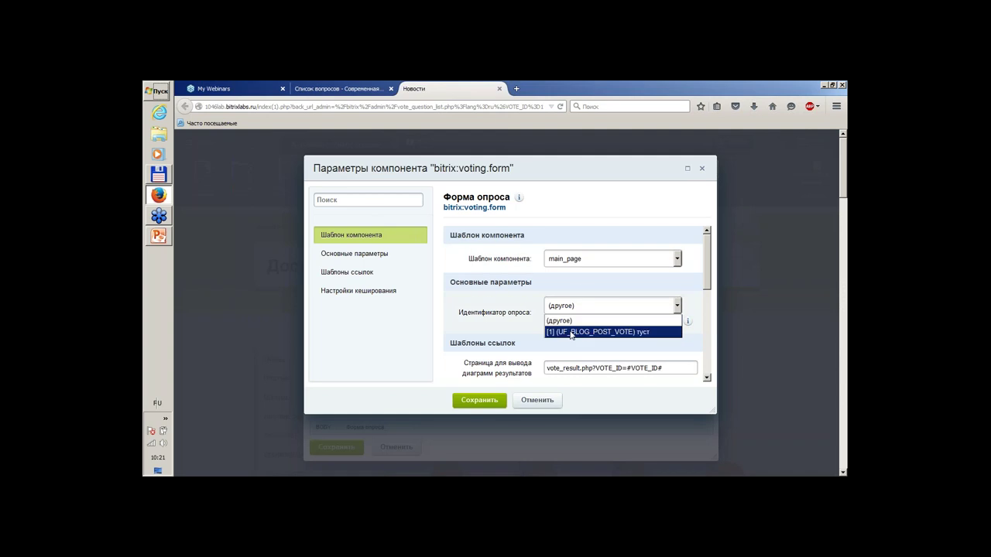
click(571, 332)
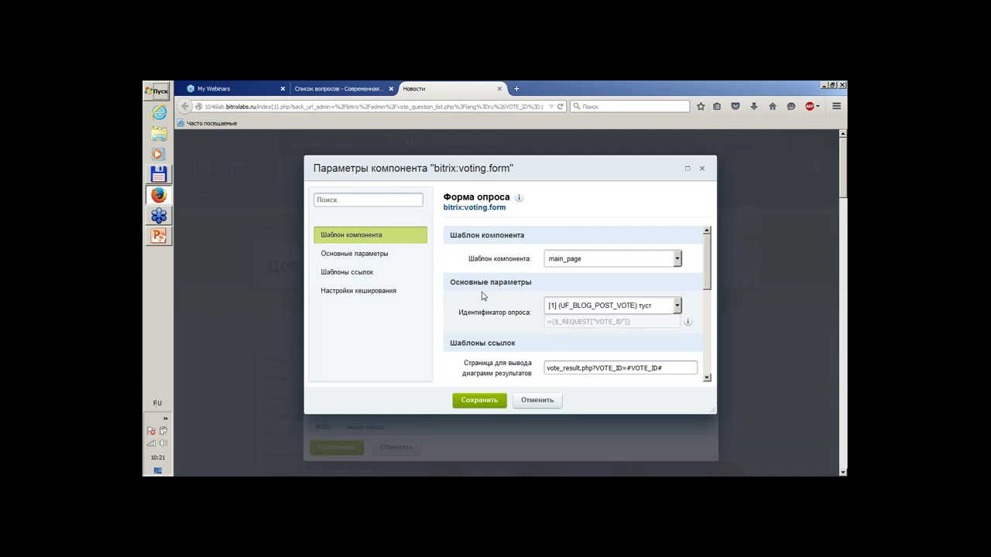
scroll(481, 296, down, 3)
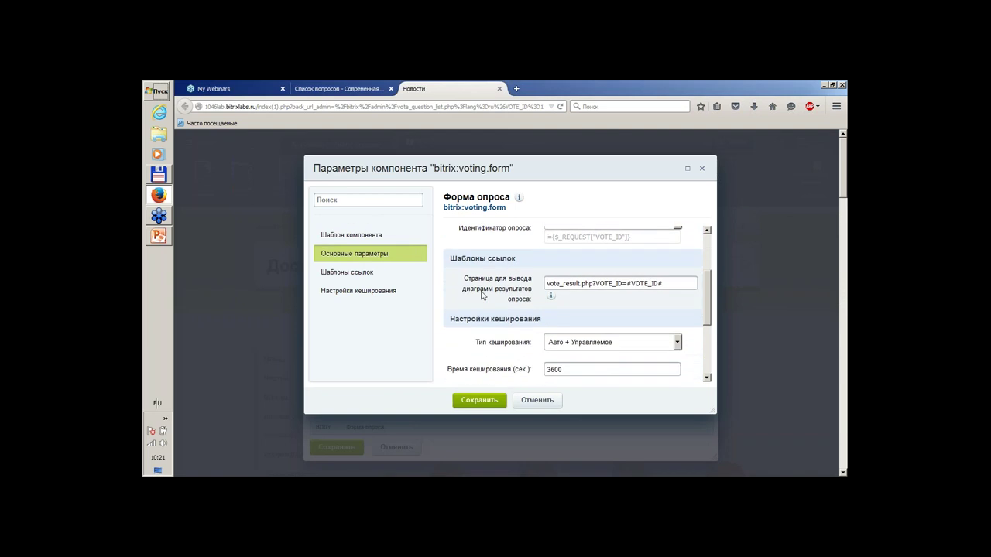
click(479, 400)
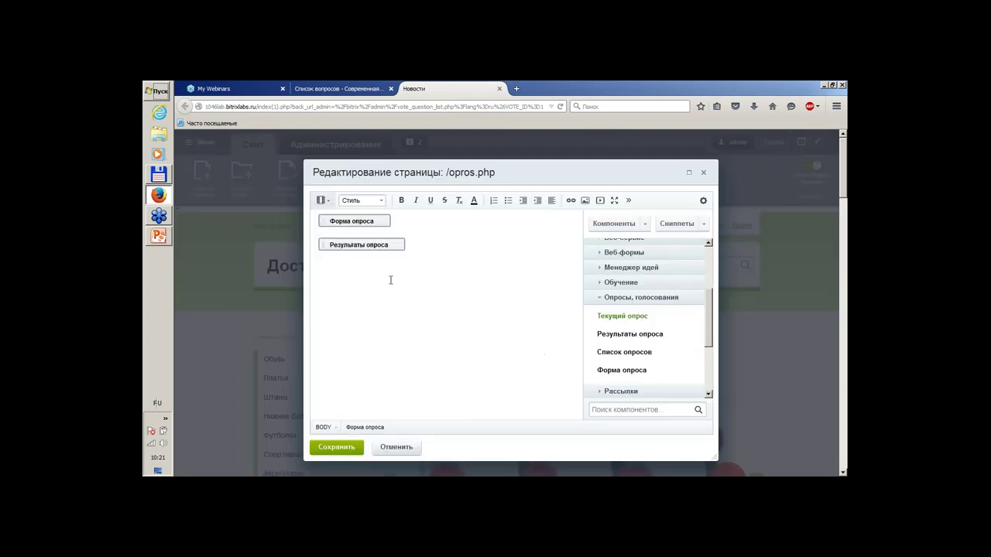
Step: Set the Результаты опроса component to the main_page template, poll туст and showing all results, and save it and the page
double_click(377, 244)
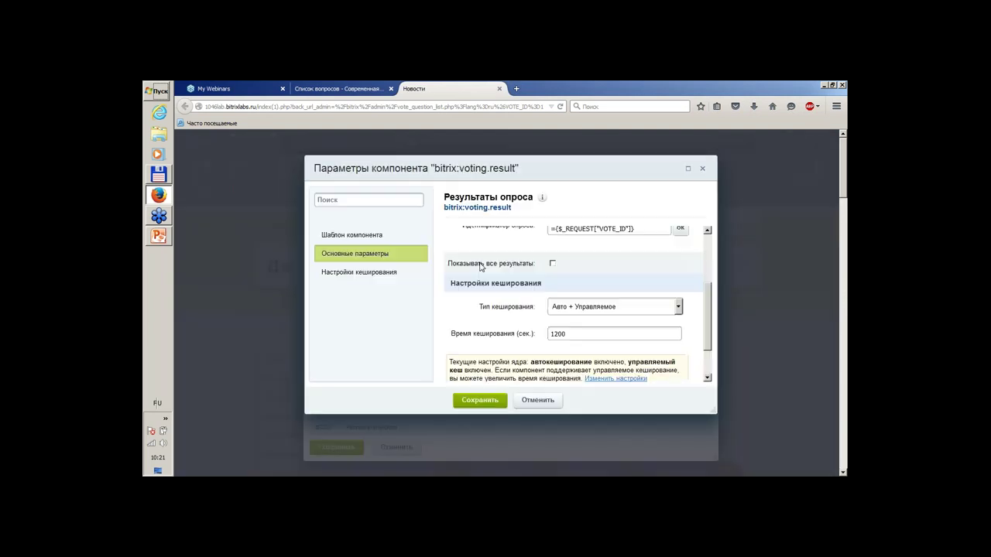
scroll(627, 270, up, 4)
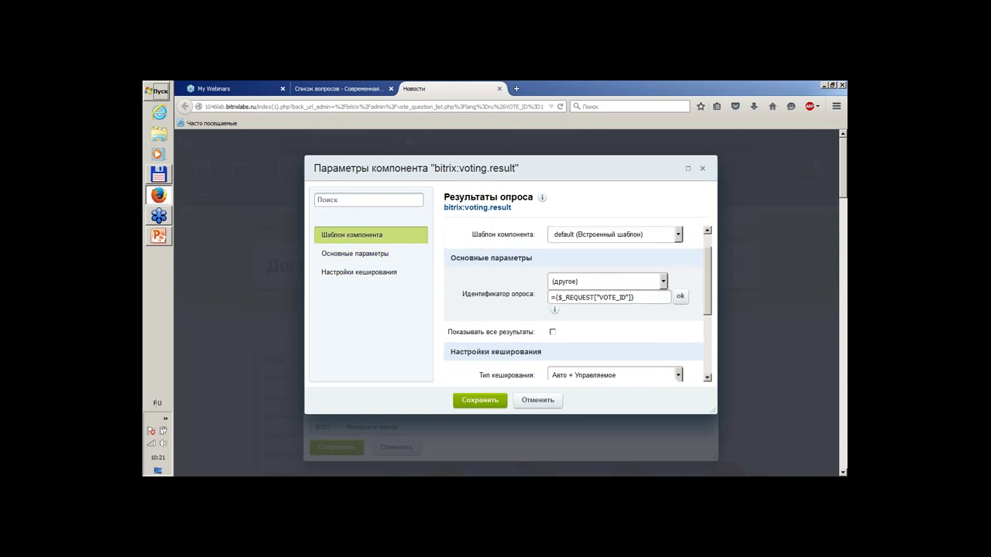
click(589, 259)
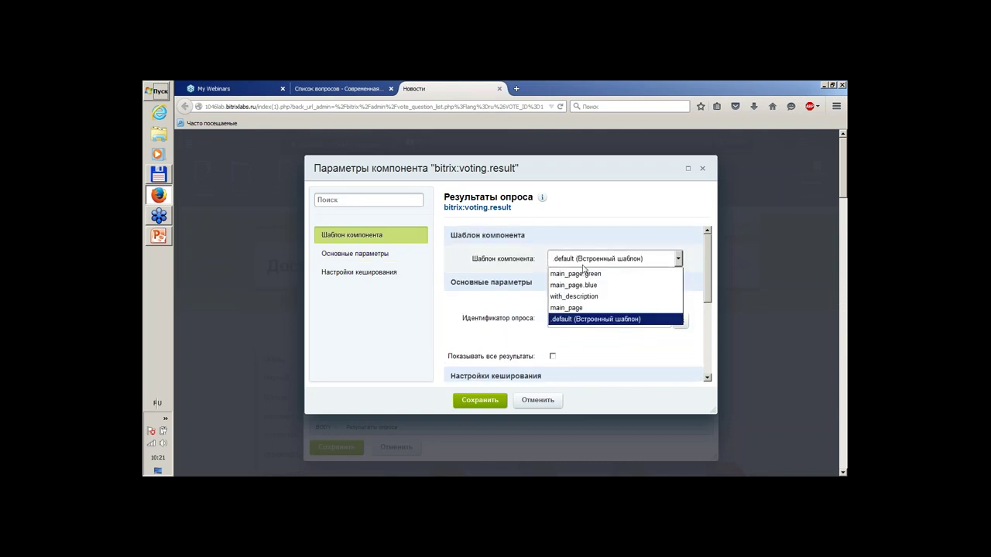
click(570, 307)
click(572, 309)
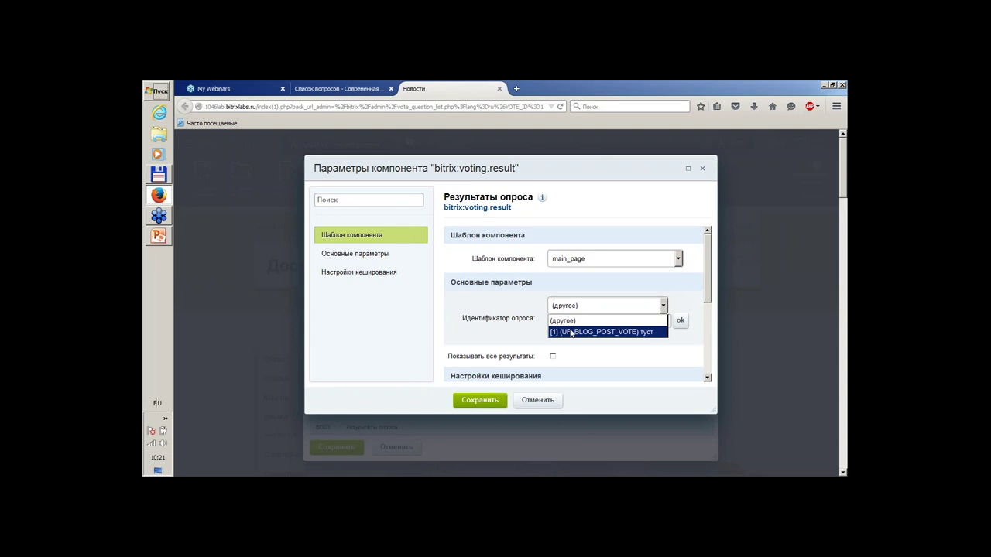
click(571, 332)
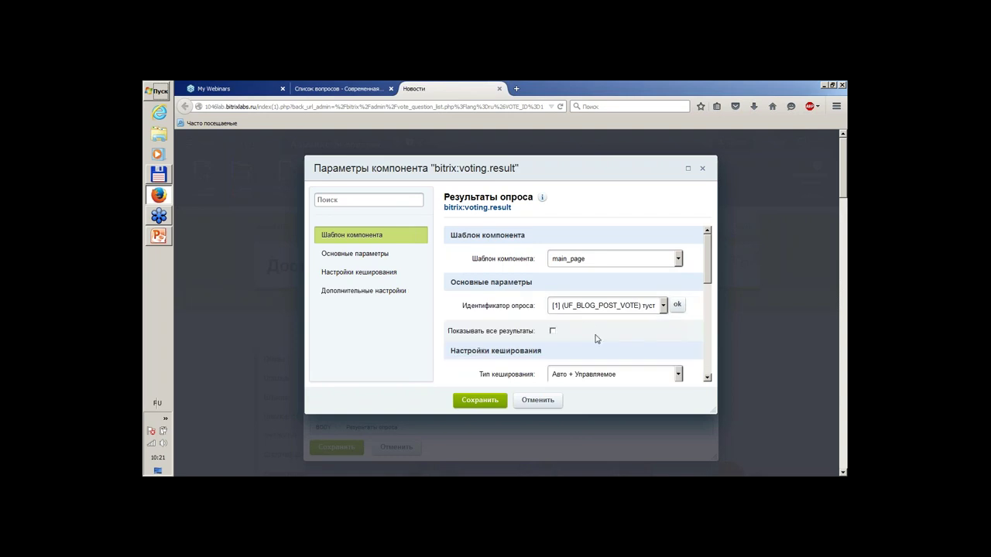
scroll(598, 338, down, 1)
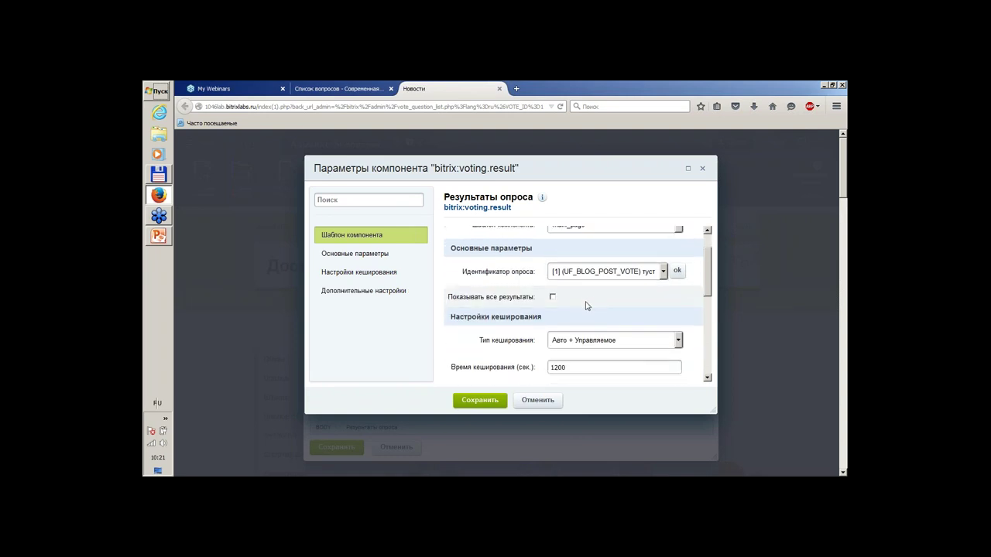
scroll(593, 317, down, 1)
click(553, 285)
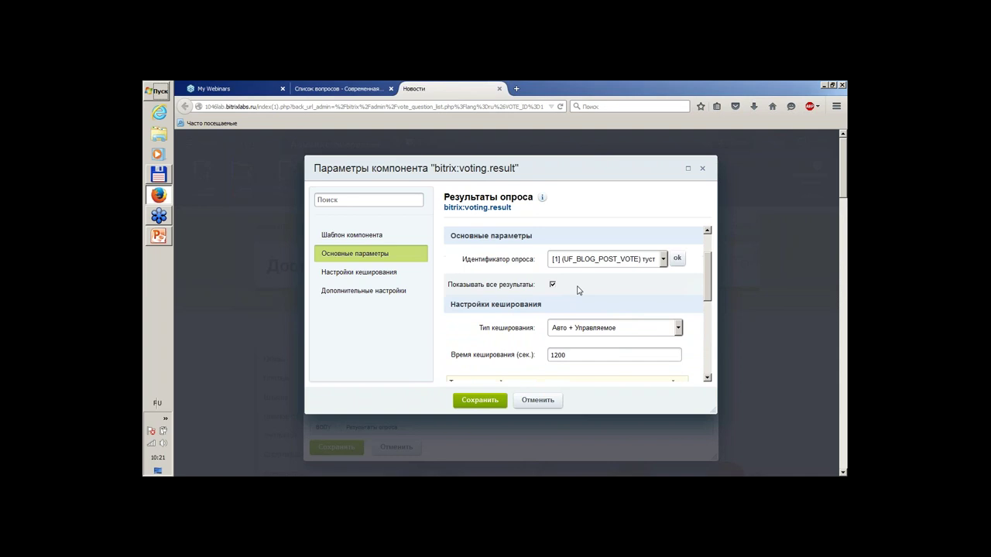
click(677, 261)
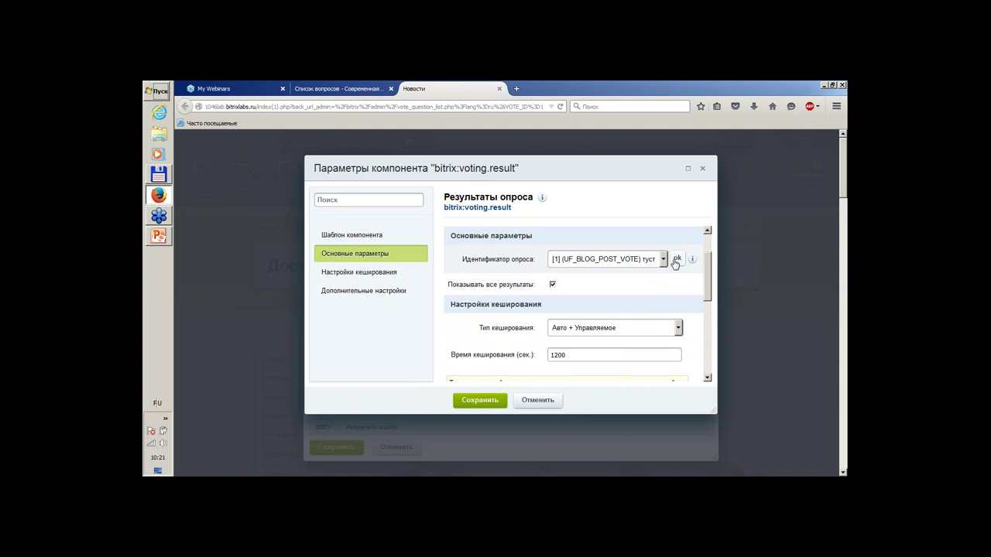
click(494, 402)
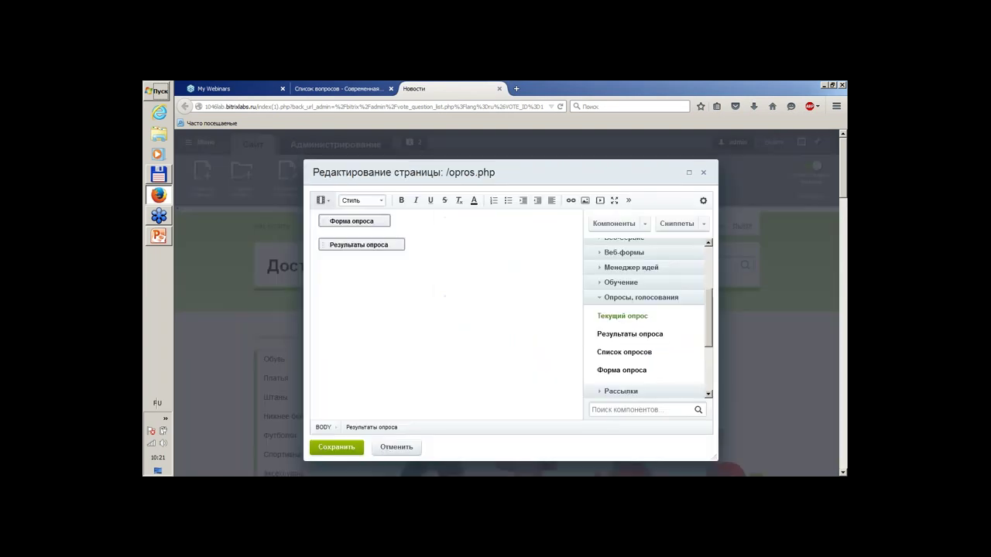
click(336, 447)
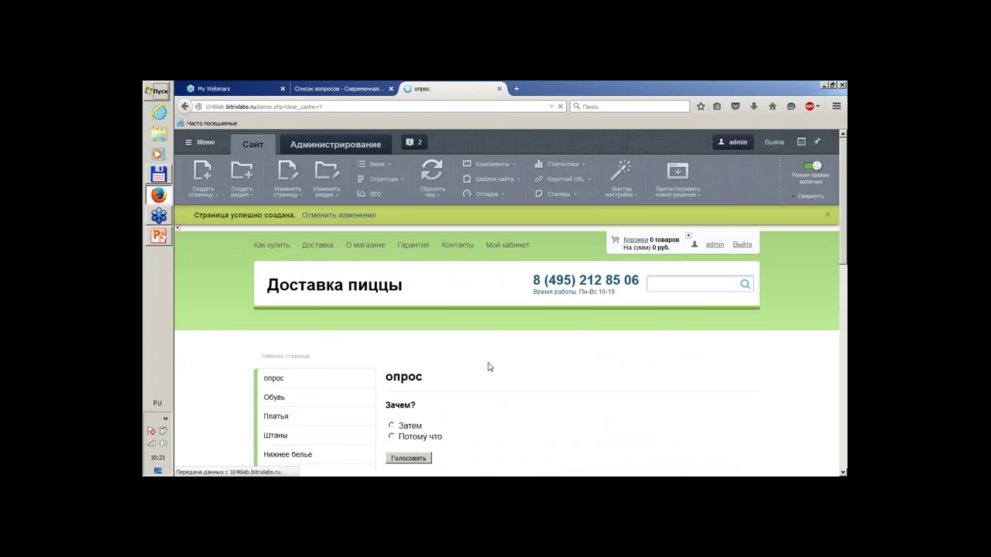
Step: Try to vote for "Затем" in the poll on the published page
scroll(489, 367, down, 3)
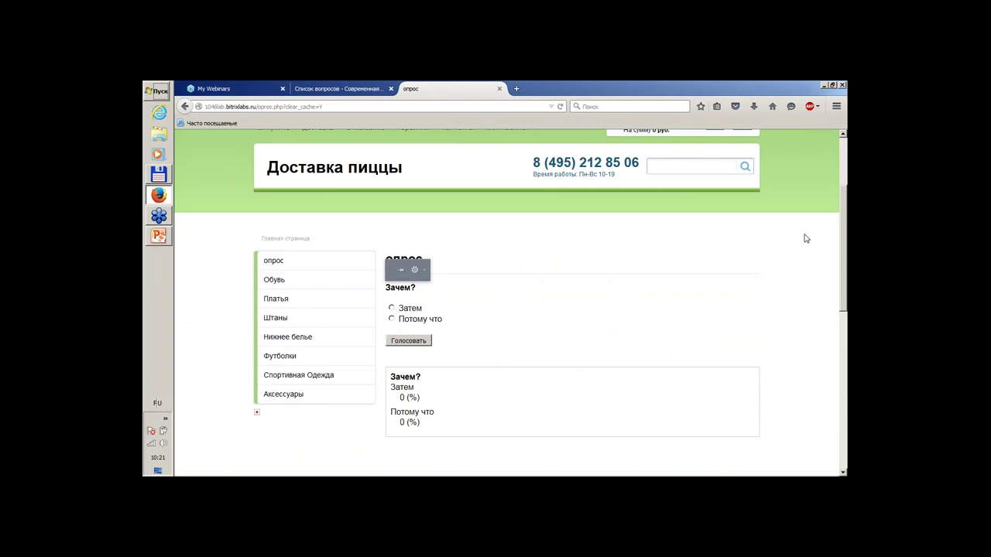
scroll(810, 279, down, 1)
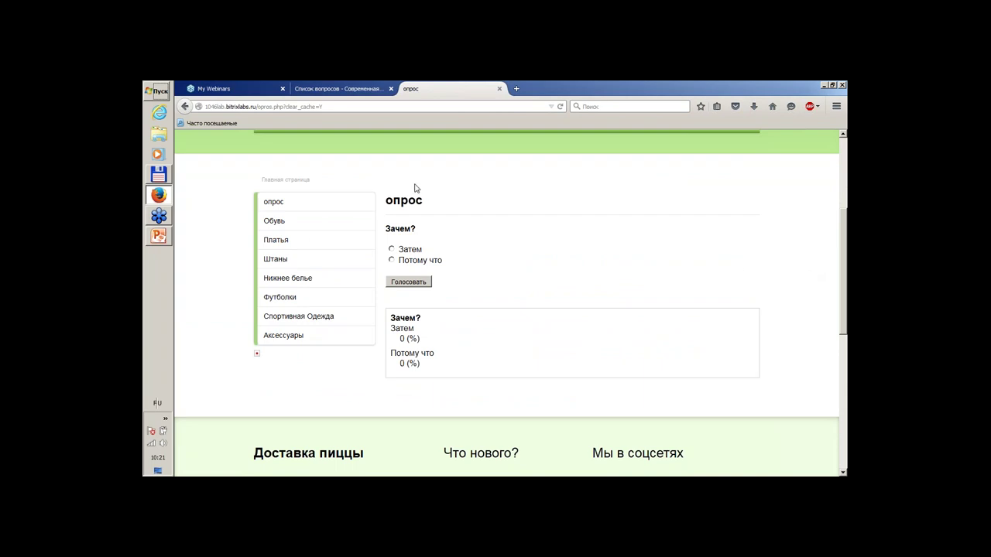
click(392, 250)
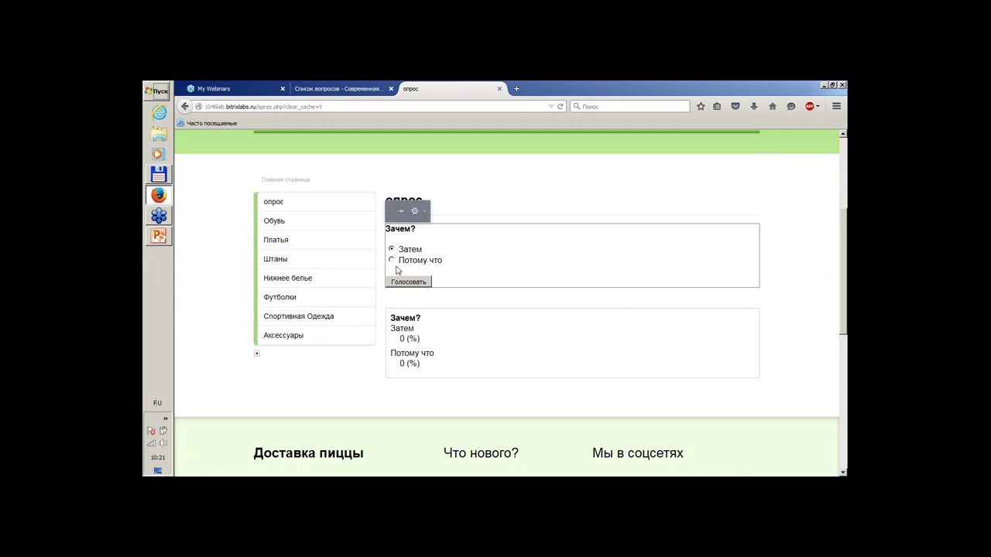
click(401, 283)
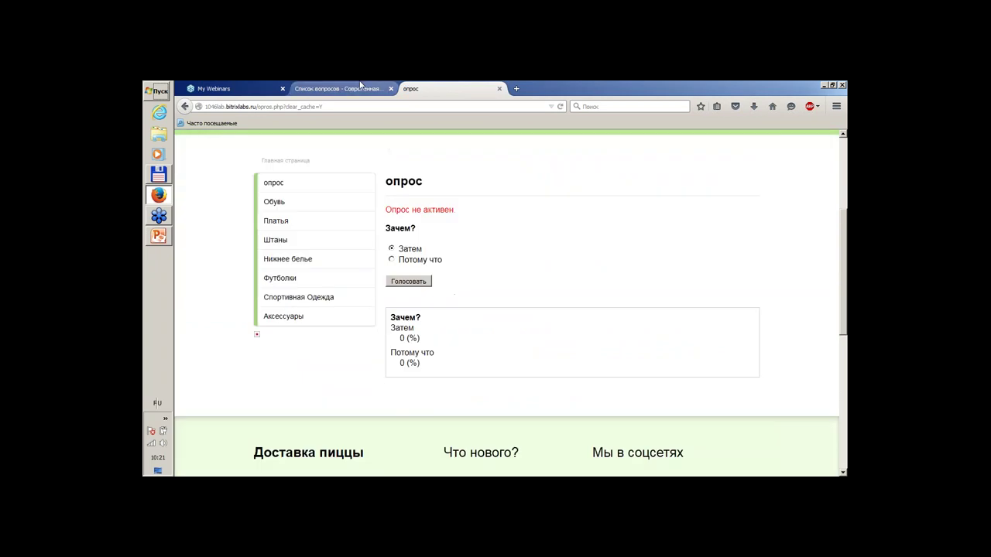
Step: Return to the administration tab, open the poll's question "Зачем?" for editing and review its settings
click(321, 88)
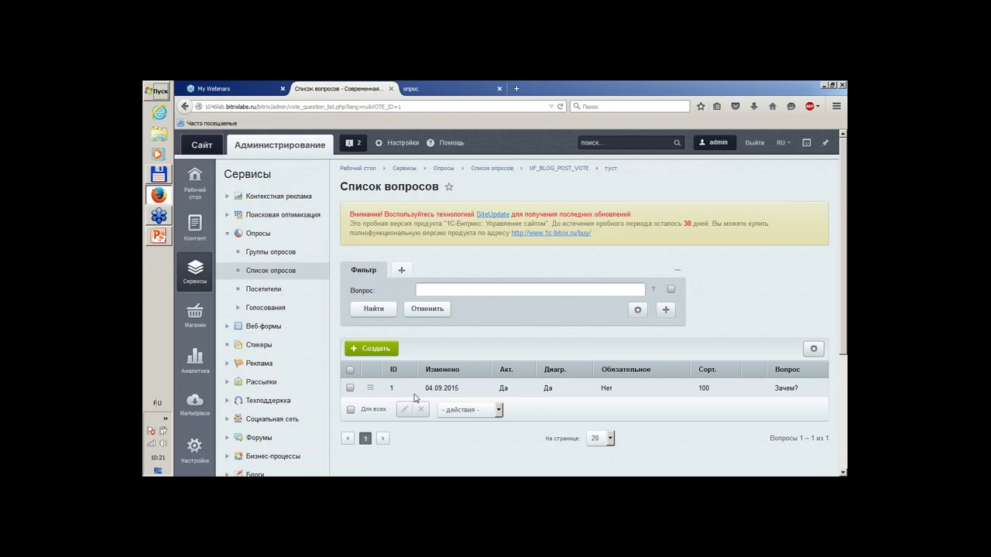
scroll(356, 310, down, 1)
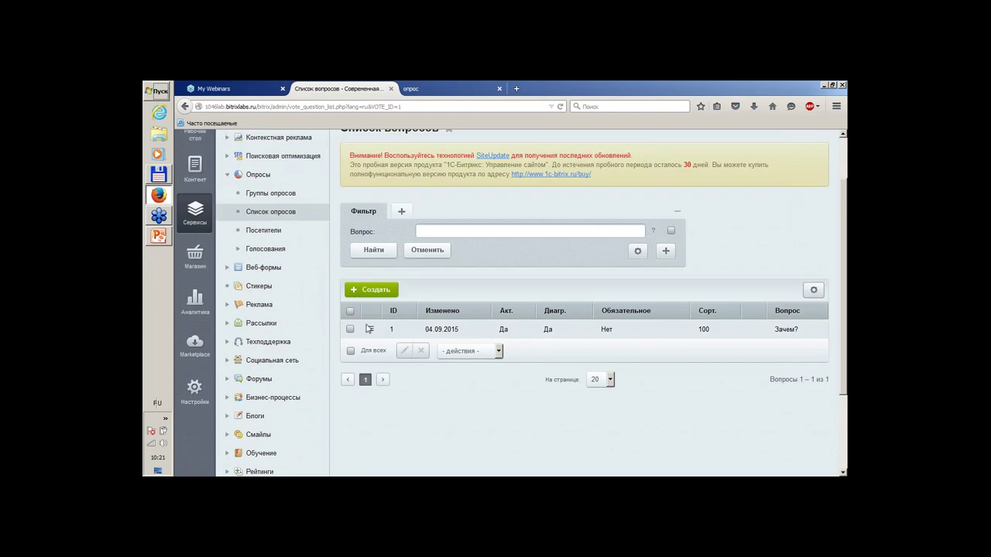
click(369, 329)
click(395, 355)
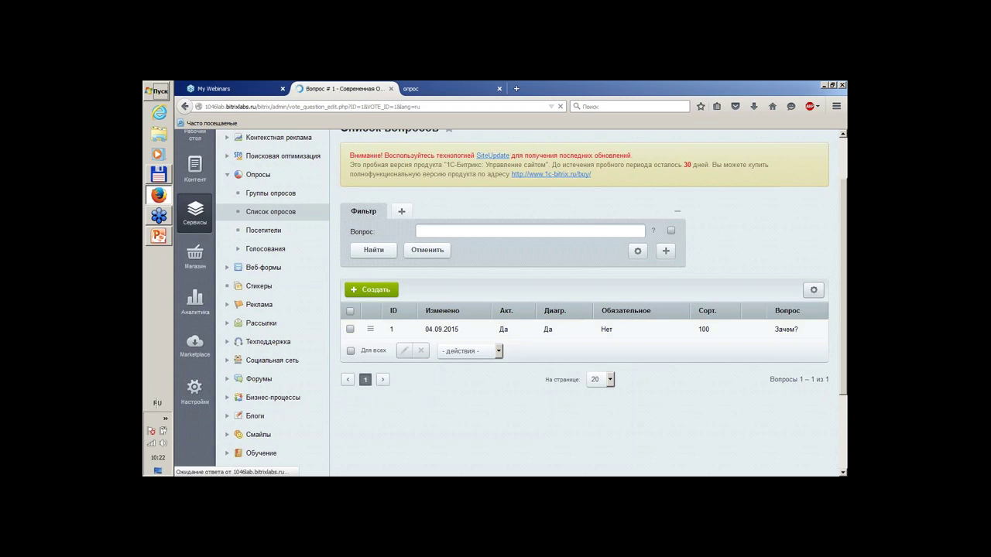
scroll(553, 318, down, 1)
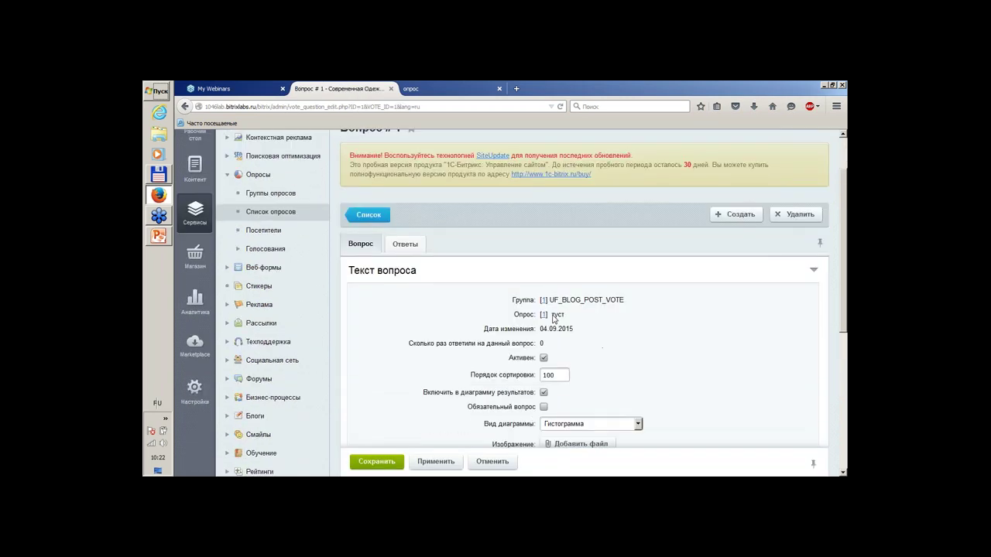
scroll(553, 319, down, 1)
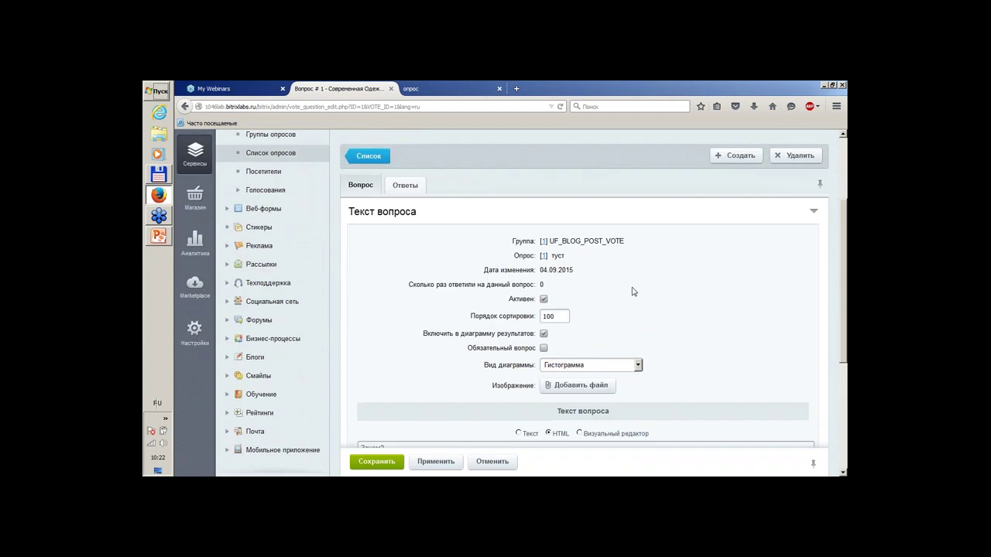
scroll(632, 291, down, 2)
scroll(459, 241, up, 3)
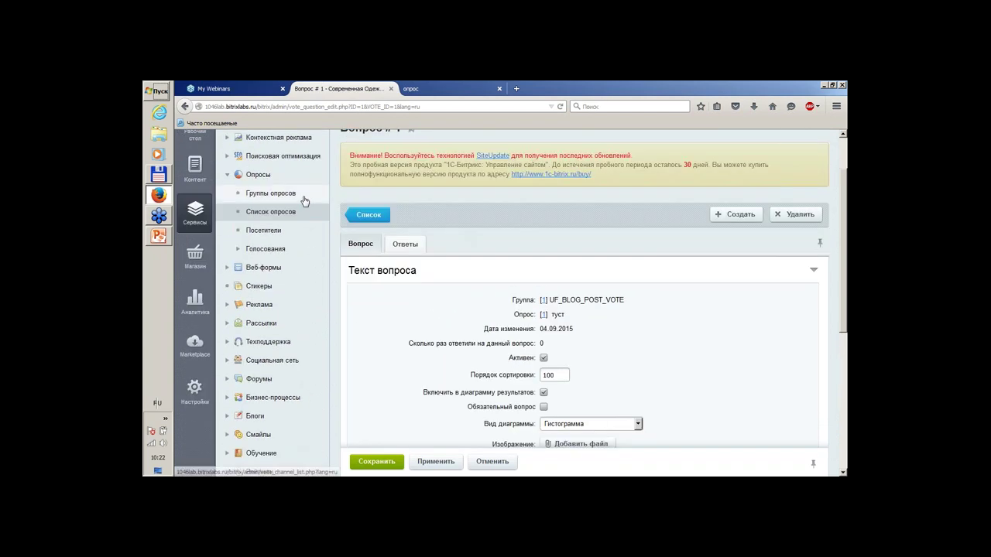
Step: Check the poll groups and the list of polls for the activity status and dates of туст
click(301, 193)
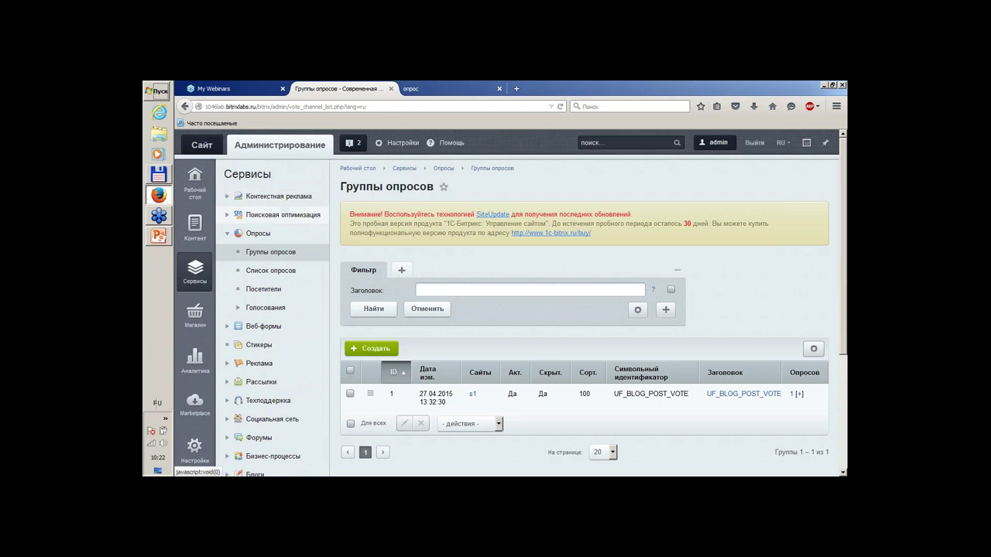
click(268, 274)
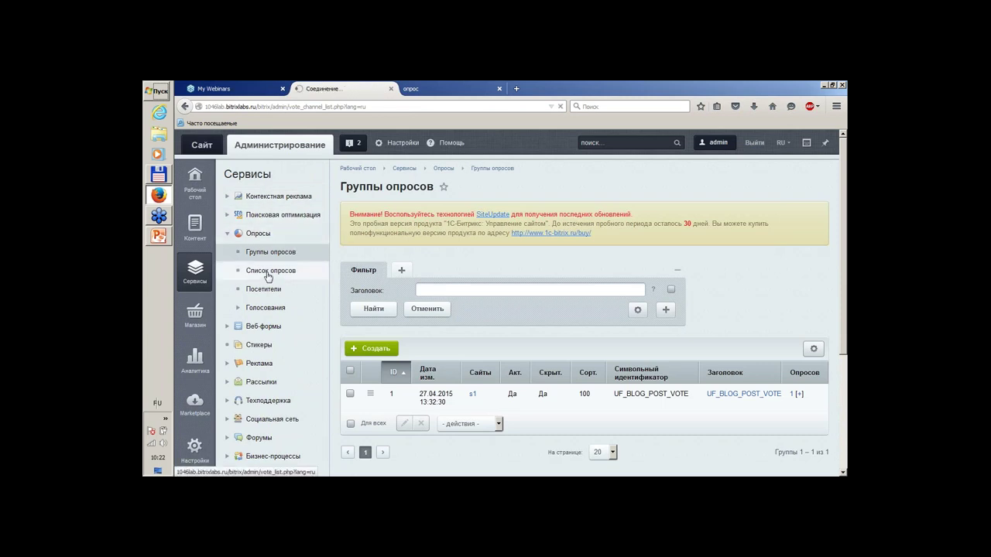
scroll(520, 262, down, 1)
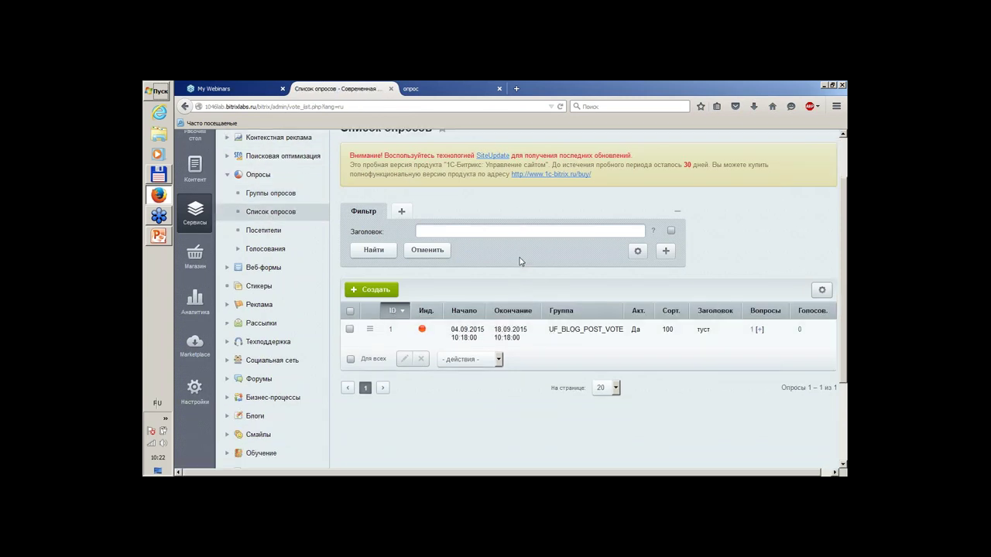
Step: Reopen the Форма опроса component's parameters on the опрос page, review them and save them again
click(457, 88)
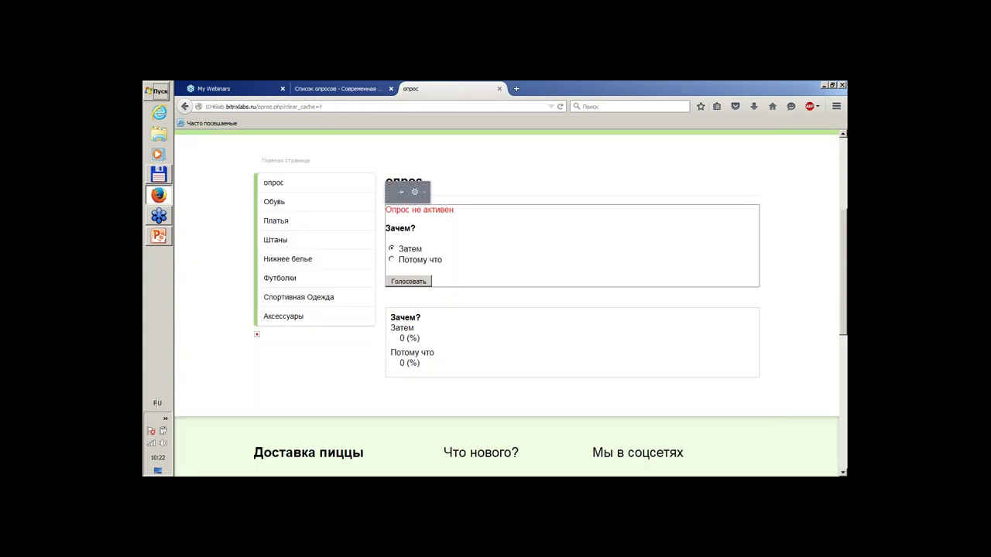
click(415, 191)
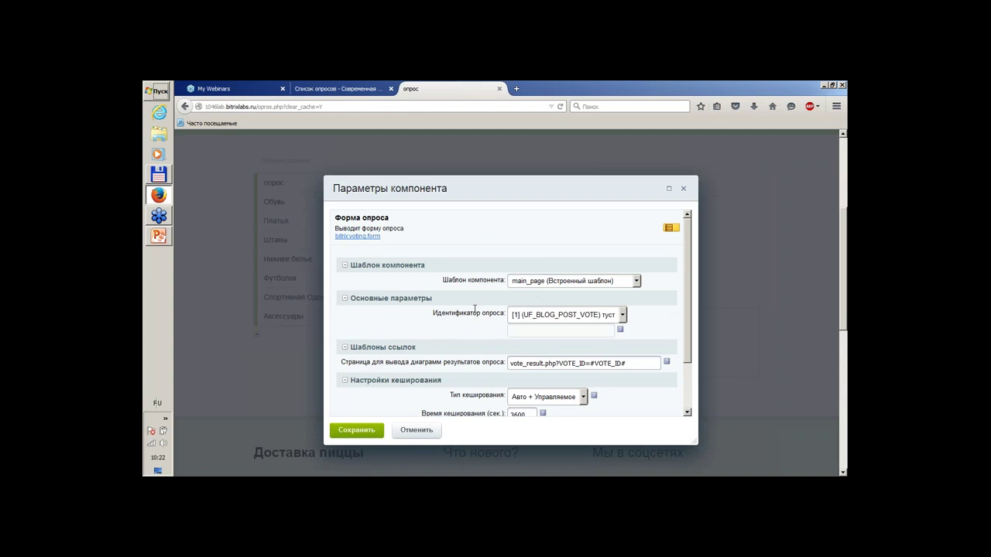
scroll(474, 309, down, 2)
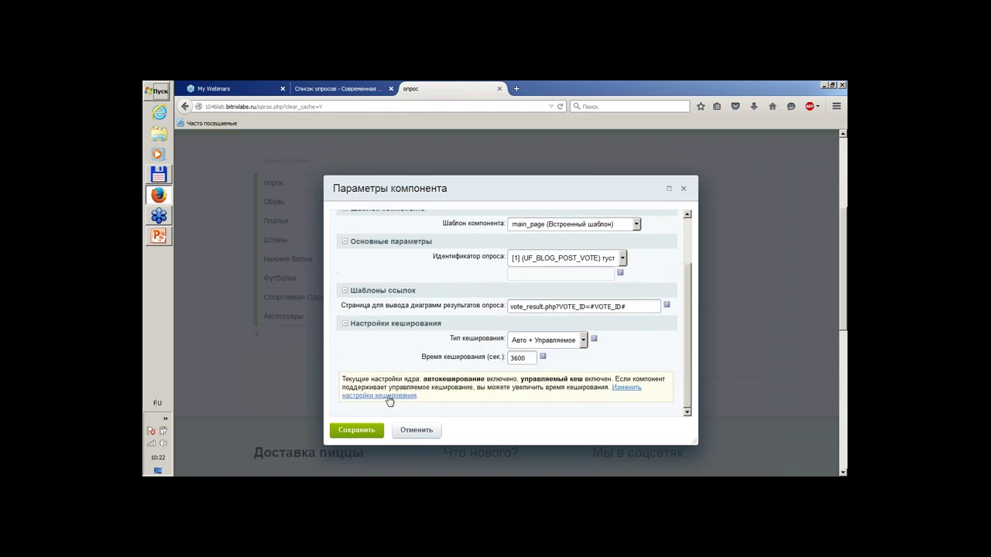
click(357, 430)
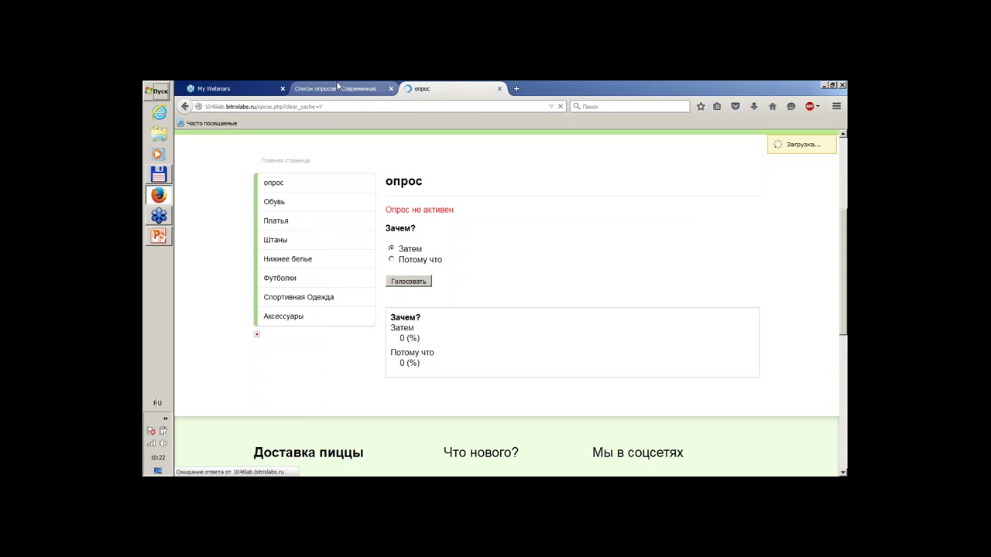
click(308, 86)
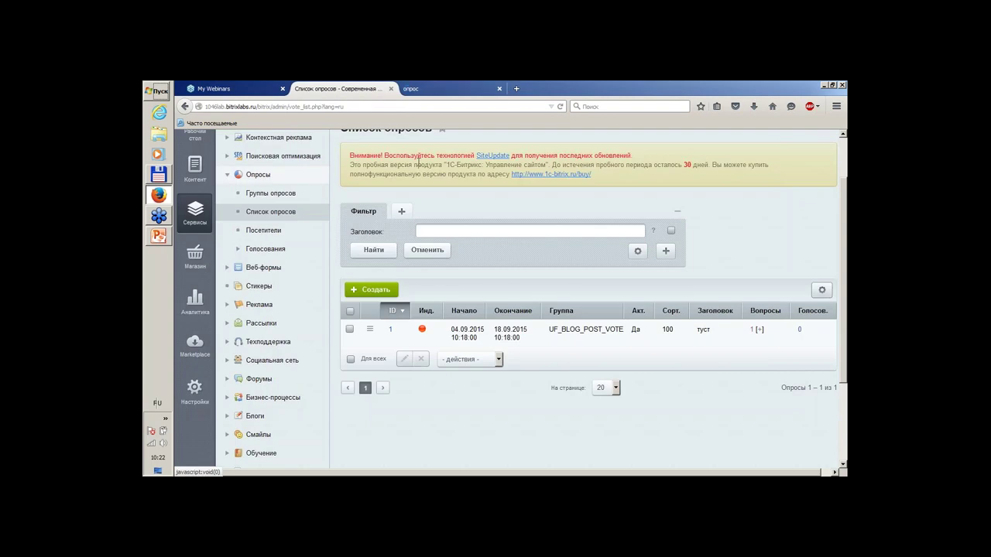
click(430, 89)
Step: Submit another vote for "Затем" in the poll form on the опрос page
scroll(469, 264, down, 3)
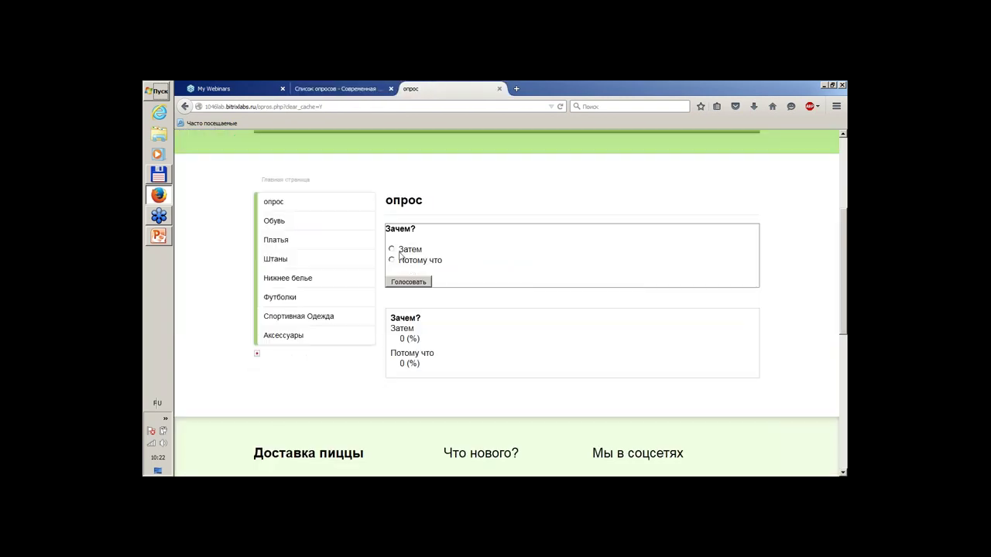
click(399, 252)
click(409, 285)
scroll(479, 304, down, 8)
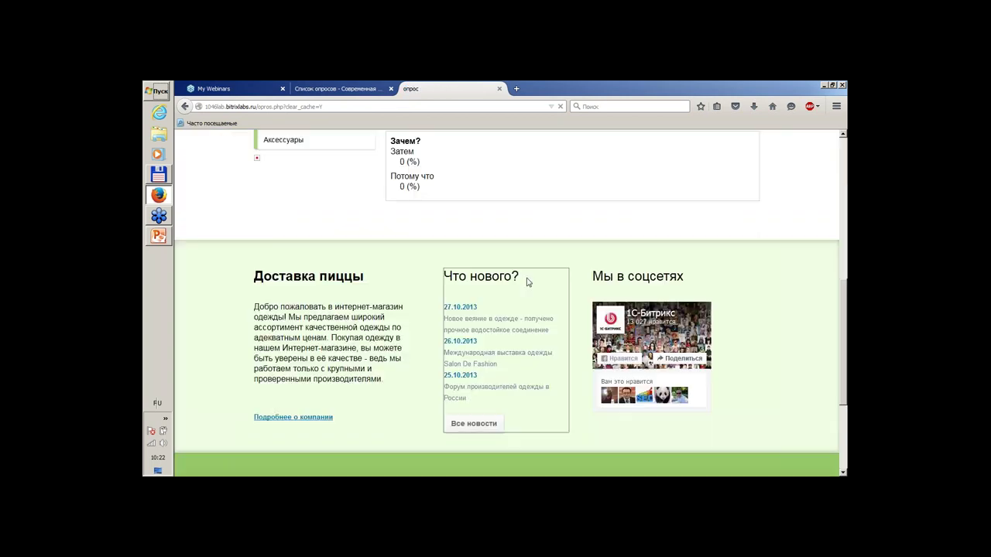
Step: Return to the poll list in the administration, collapse the Опросы section and view the other services
click(337, 88)
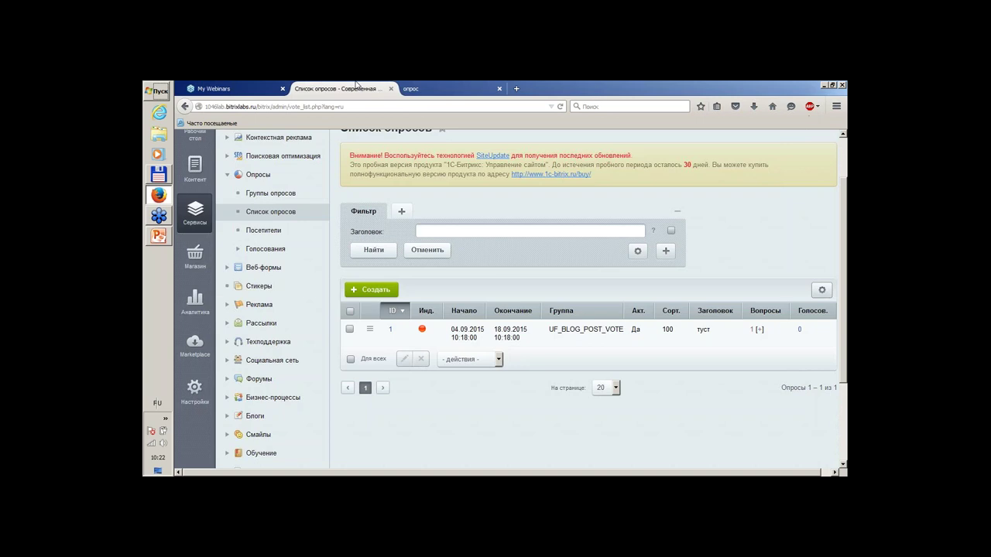
click(228, 175)
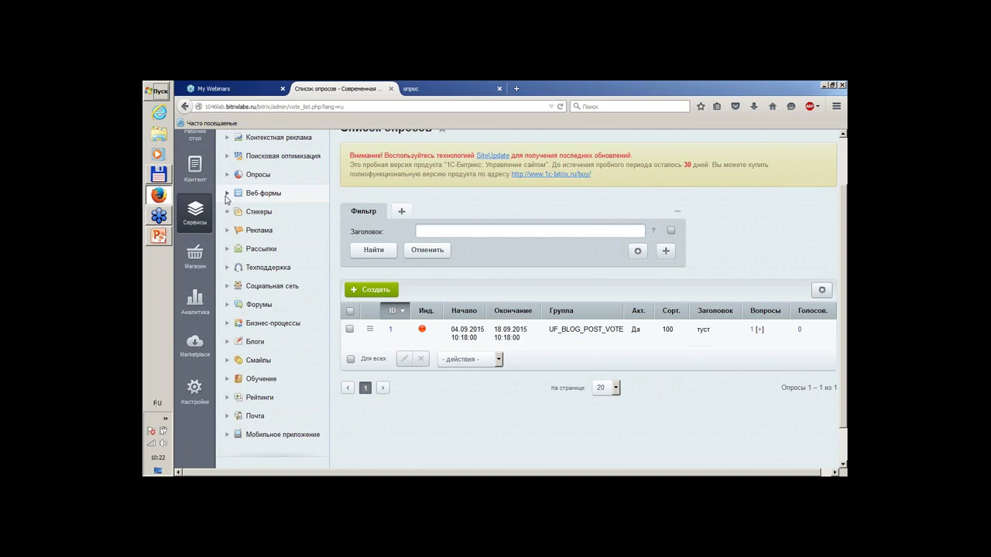
scroll(348, 198, up, 2)
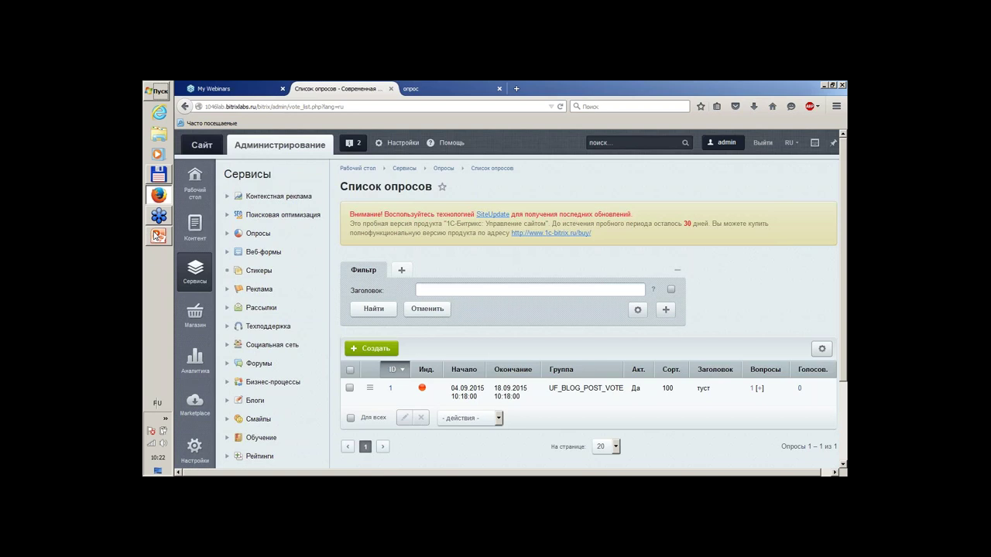
mouse_move(156, 236)
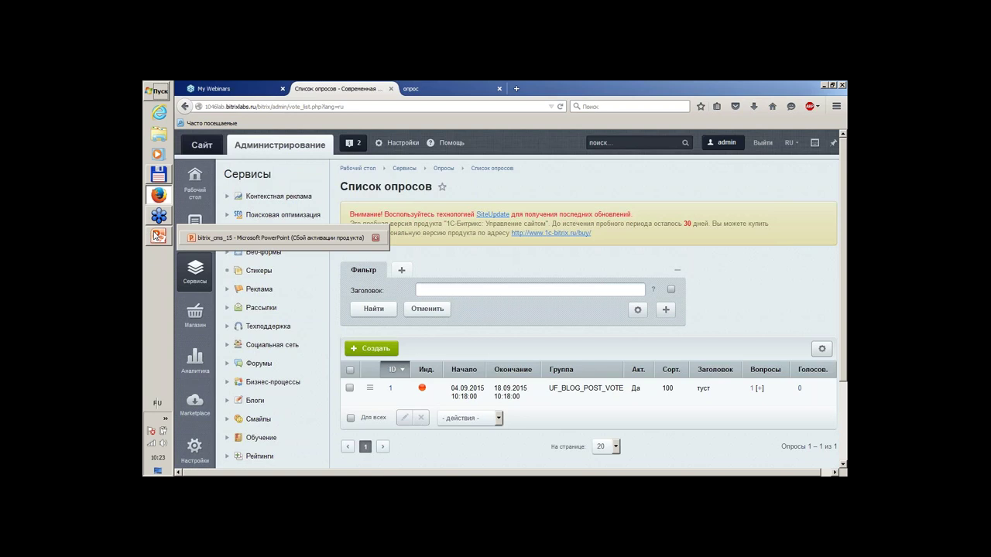
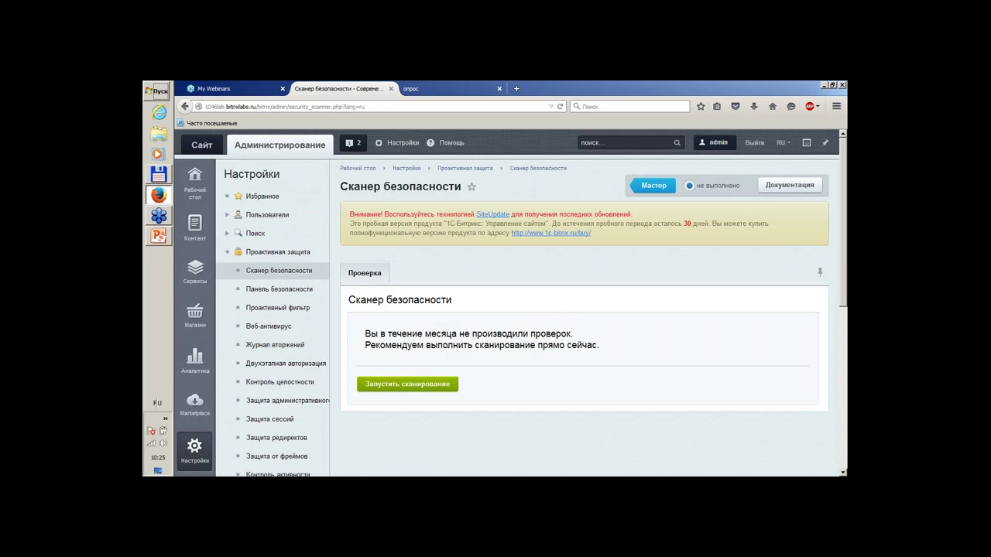
Step: Start a site scan in the Проактивная защита security scanner and watch its progress
click(422, 385)
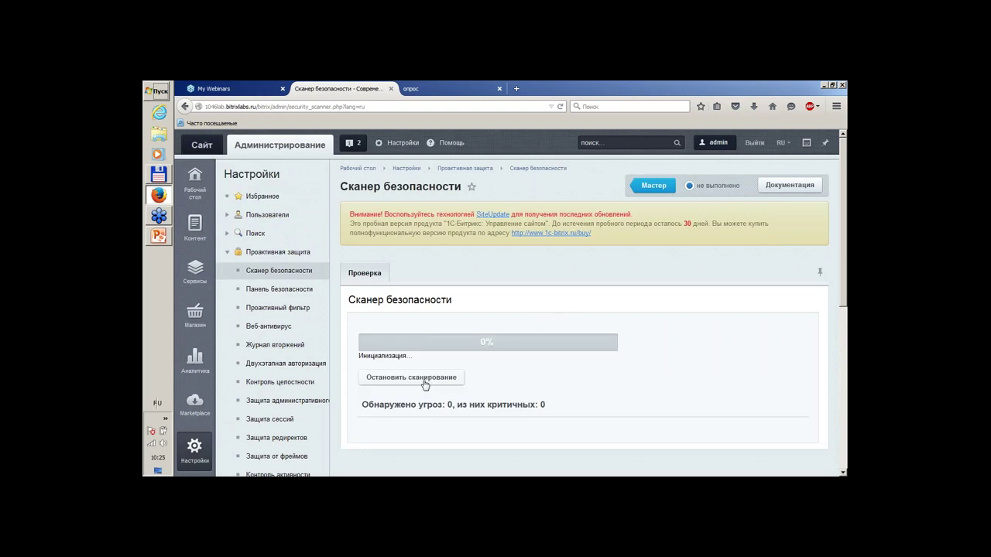
scroll(541, 298, down, 3)
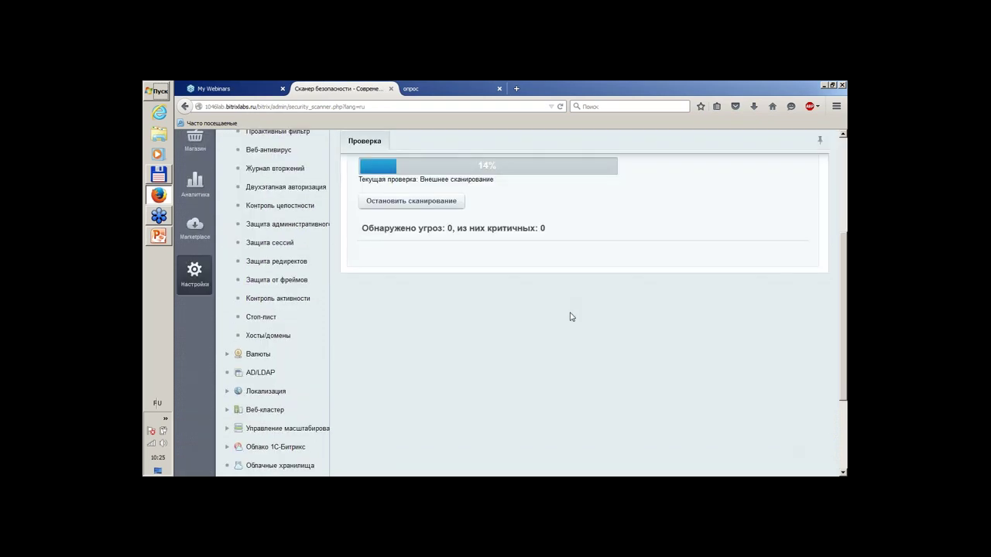
scroll(559, 308, up, 1)
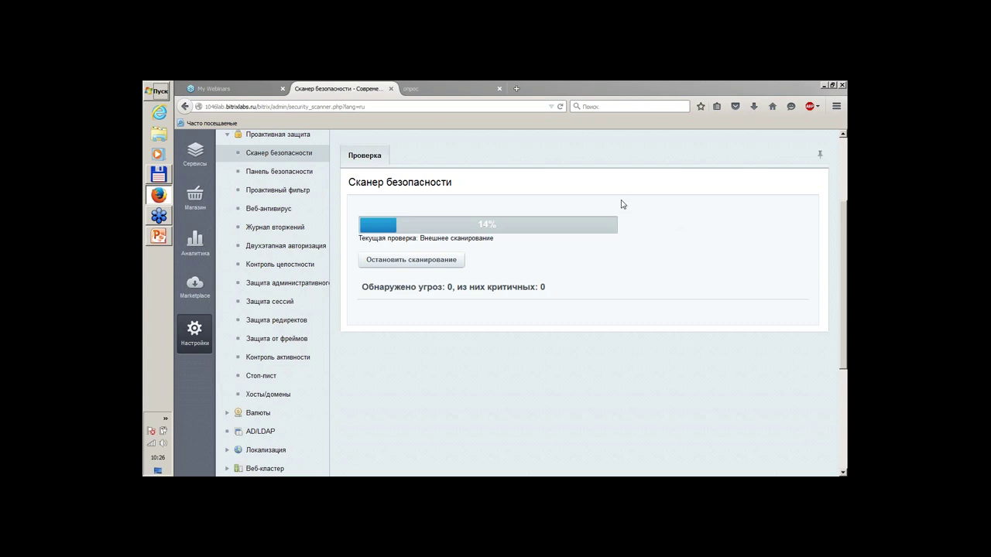
Step: Switch to the bitrix_cms_15 presentation in PowerPoint and show the slides on one-time passwords and the OTP web application
click(157, 238)
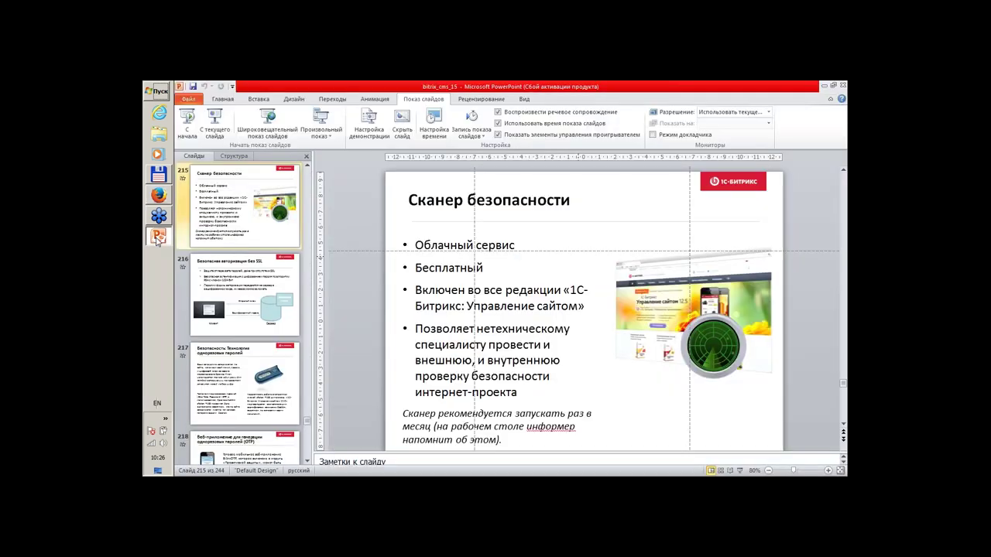
click(252, 377)
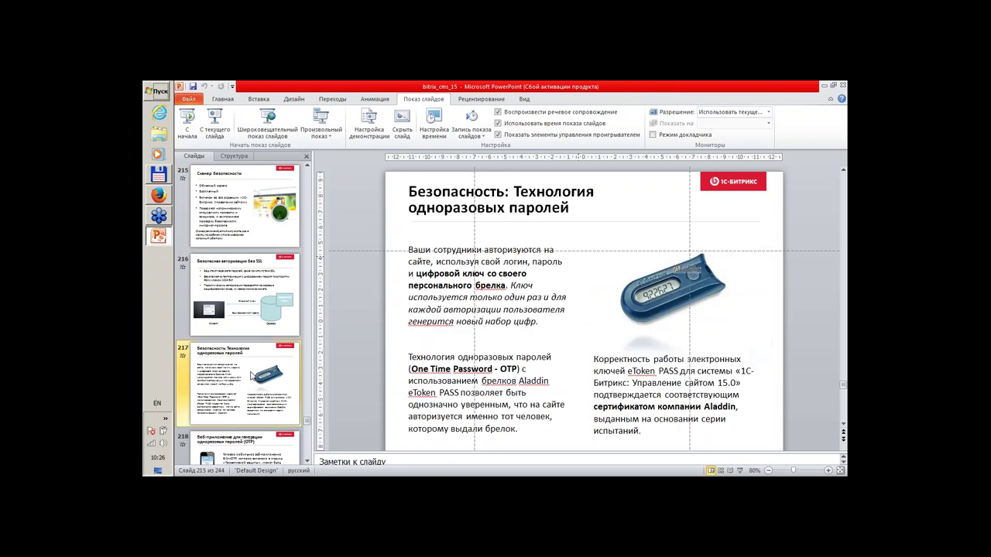
key(Down)
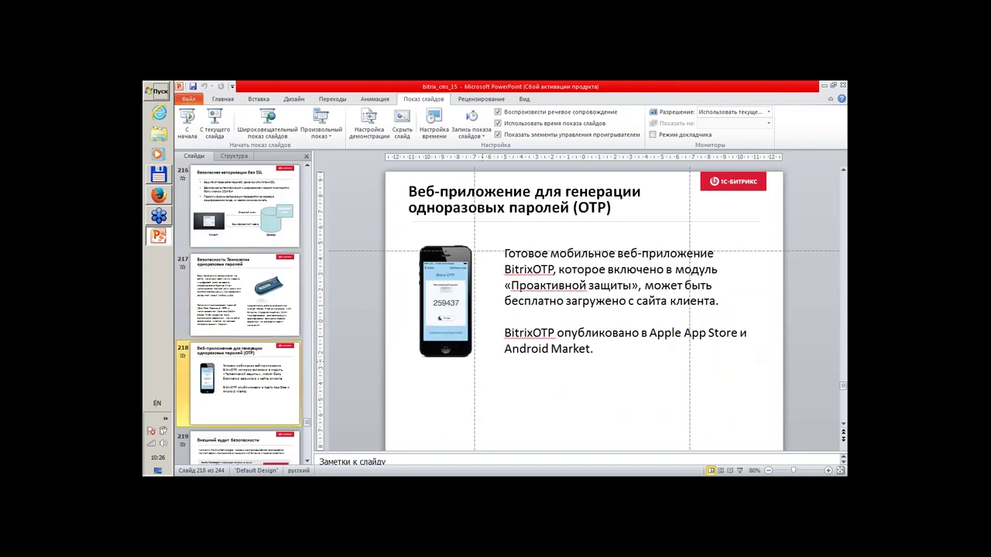
Step: Switch back to Firefox, examine the security scan results and expand the advice for the administrative group's security level
click(157, 198)
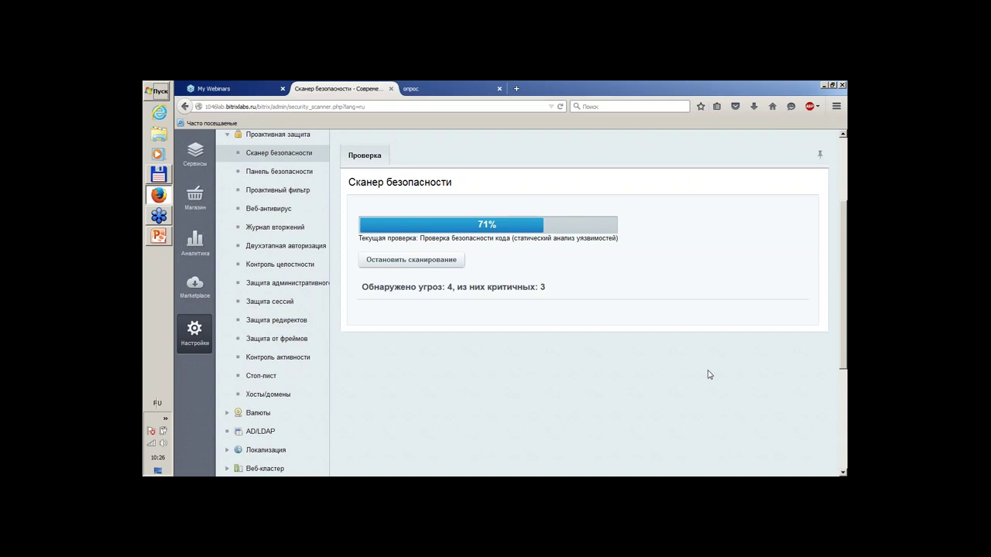
click(159, 239)
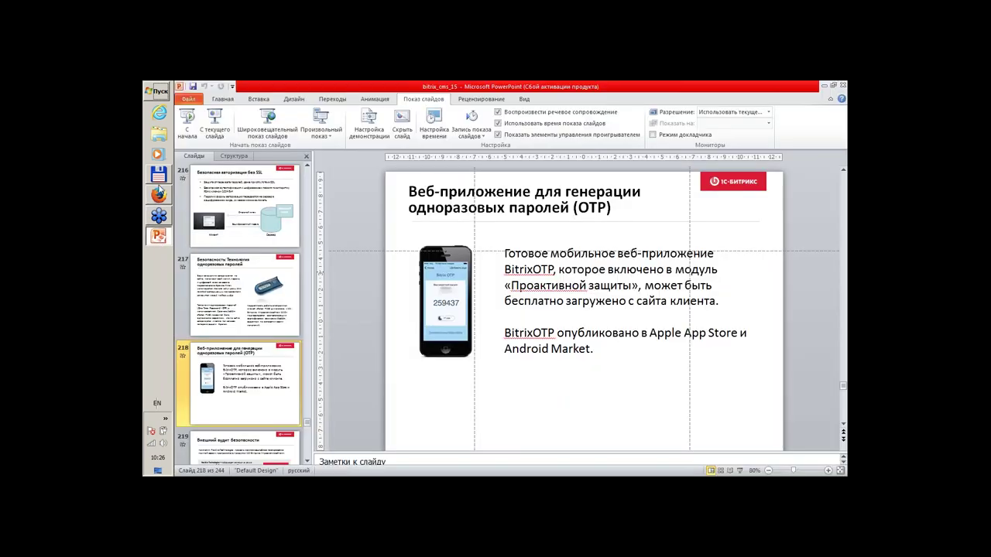
click(159, 195)
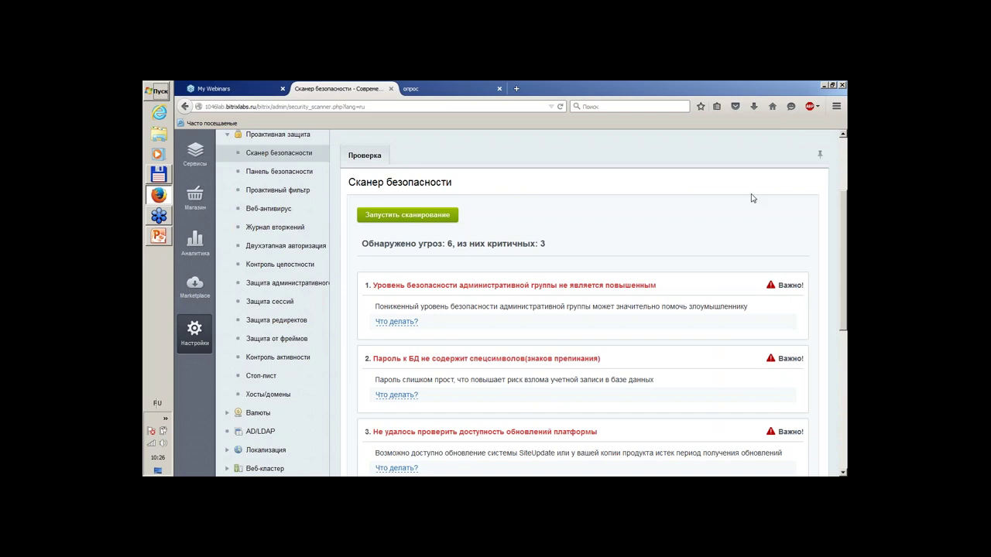
scroll(747, 192, down, 1)
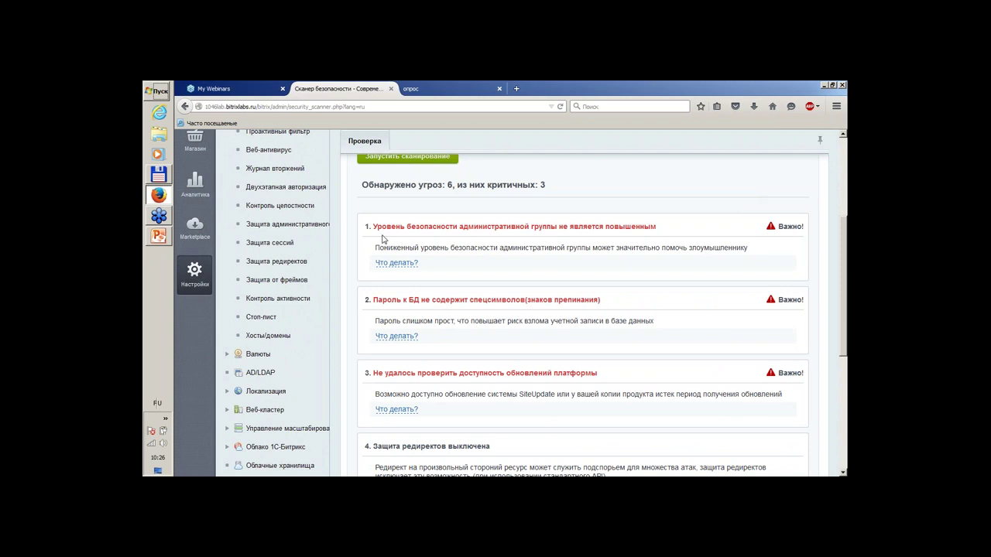
drag(385, 227, 495, 227)
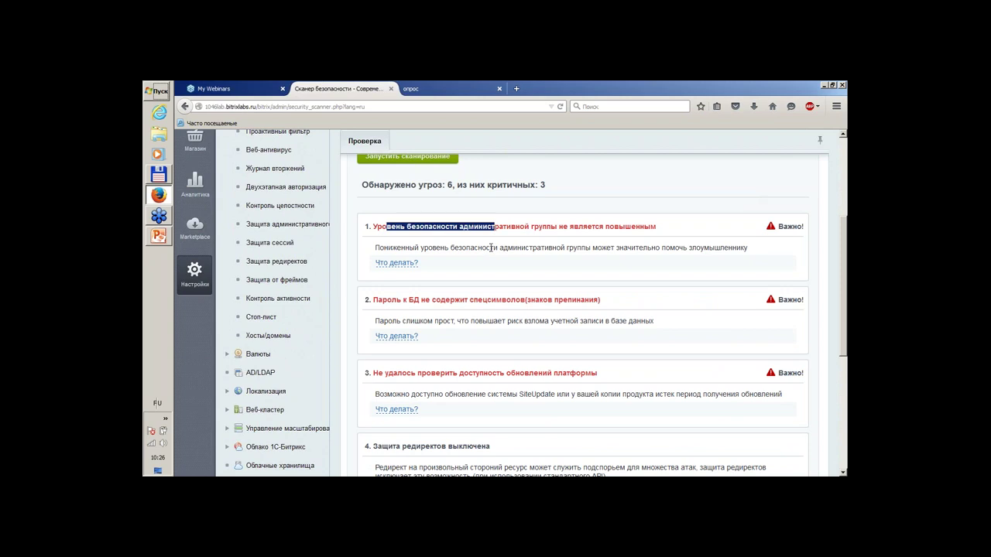
click(516, 226)
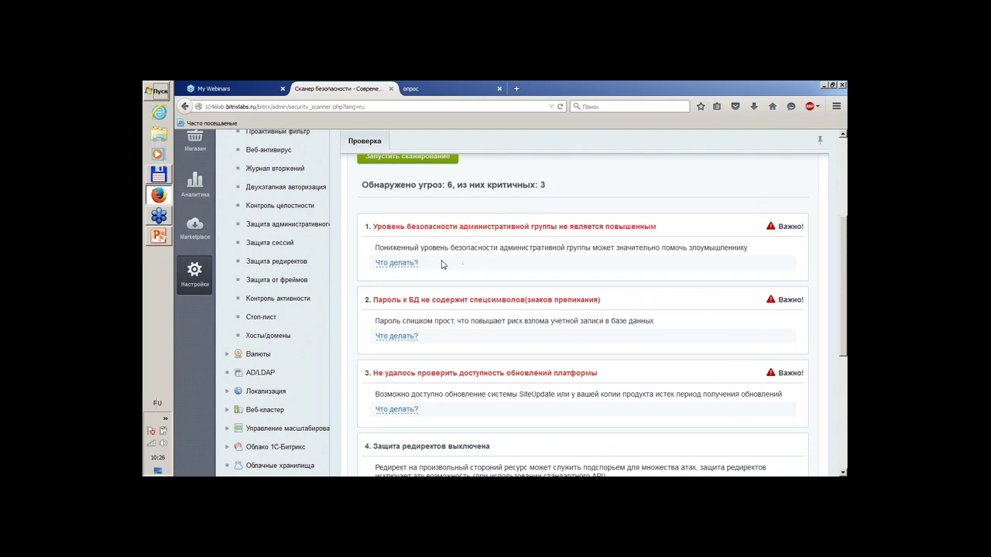
click(399, 264)
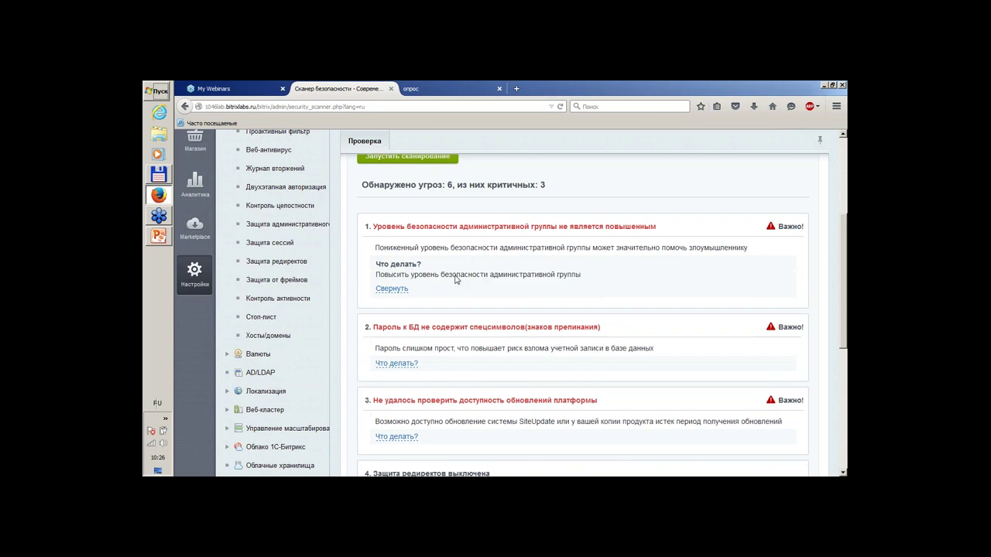
scroll(478, 275, down, 2)
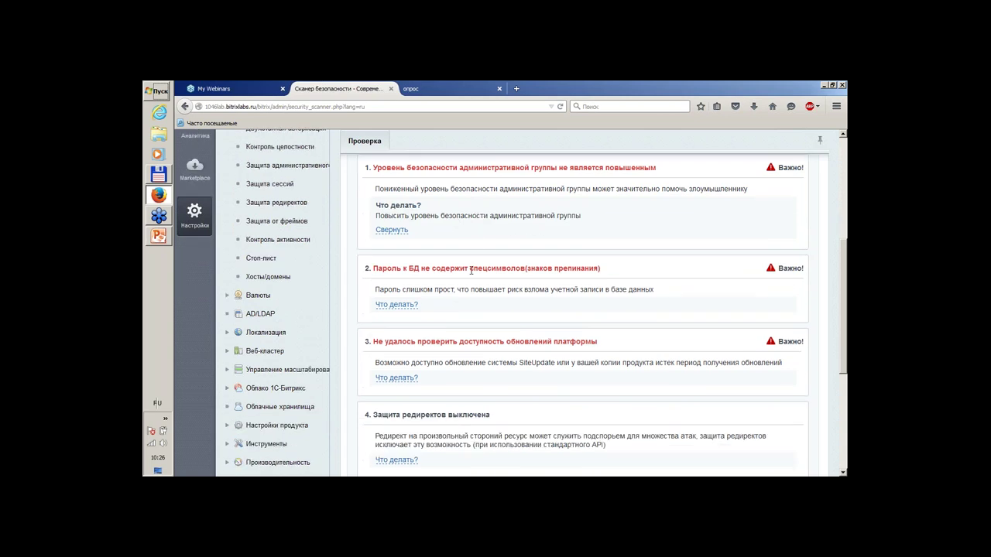
Step: Expand the advice for the database password lacking special characters and look through the remaining threats in the scan results
scroll(471, 270, down, 2)
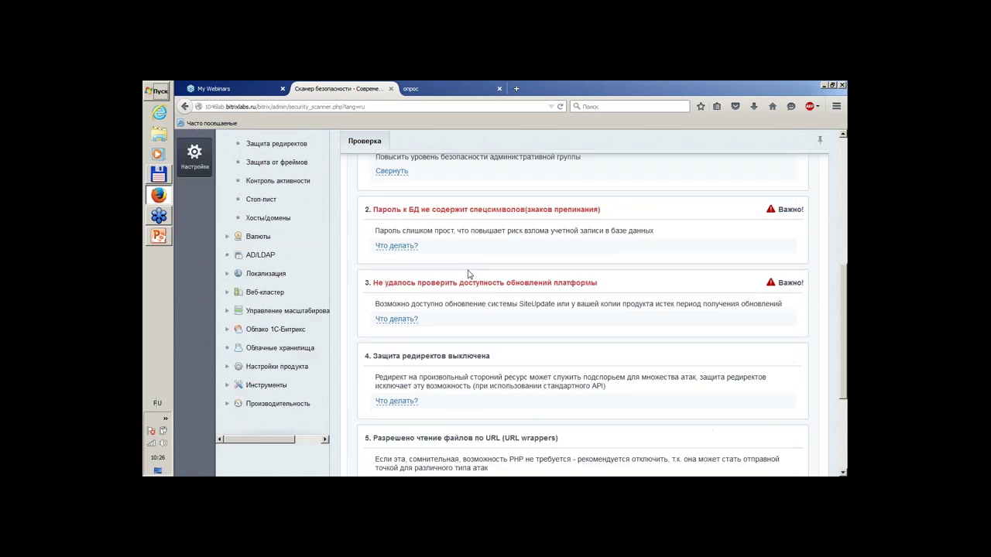
click(406, 253)
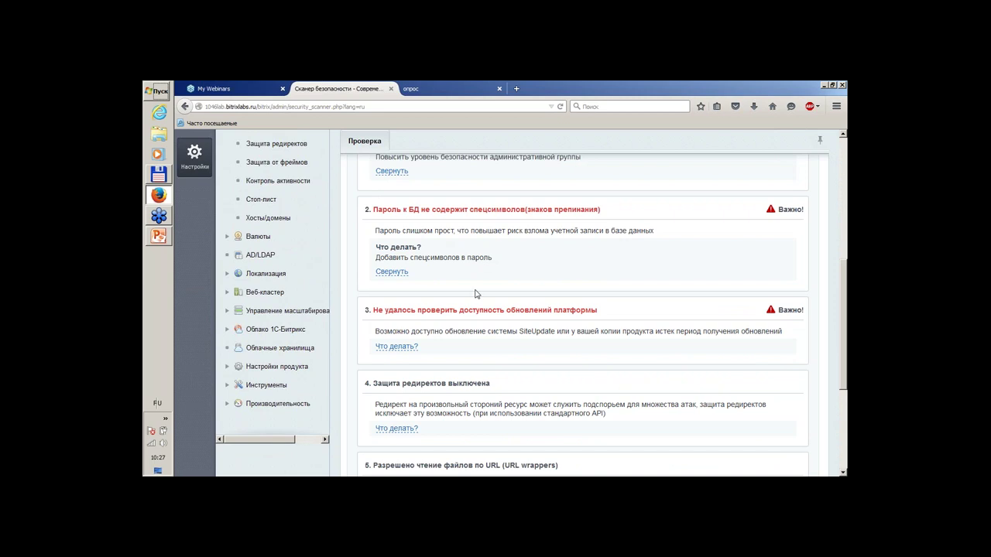
scroll(503, 283, down, 1)
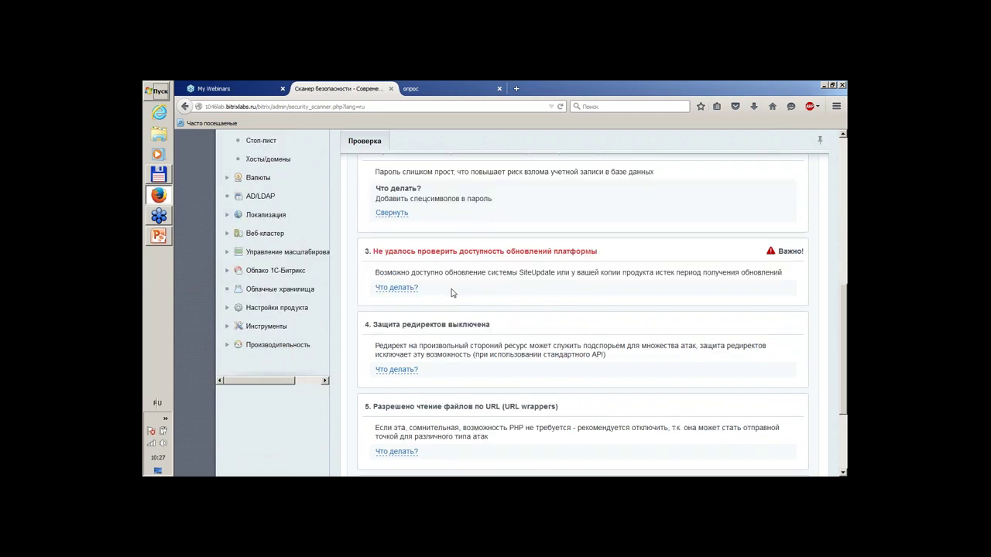
scroll(452, 291, down, 1)
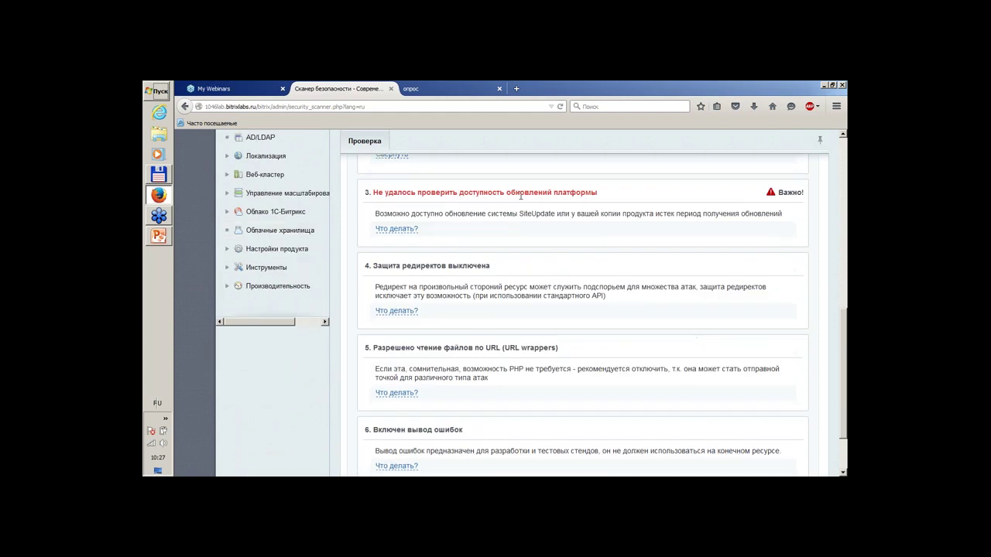
scroll(520, 196, down, 1)
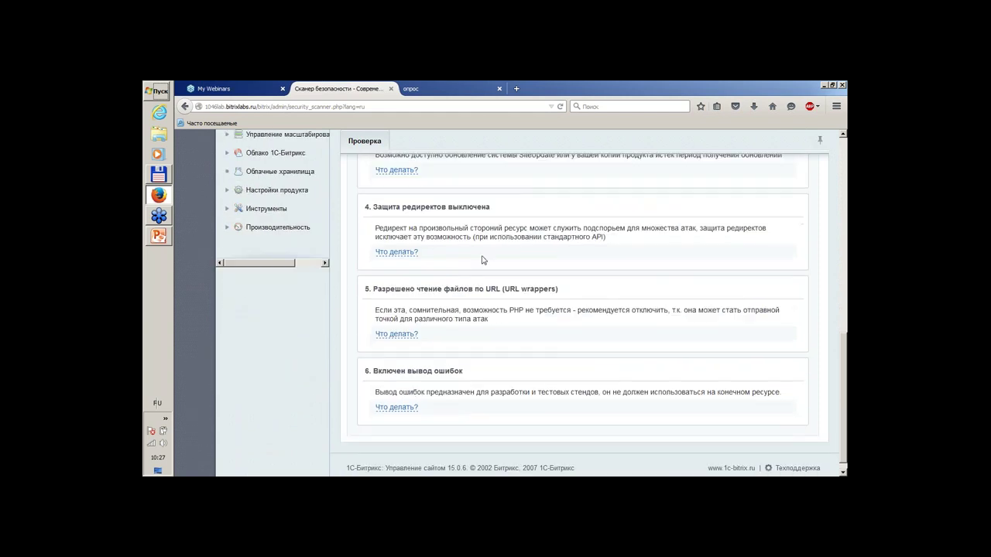
Step: Expand the advice for allowed file reading by URL (URL wrappers) and point out the allow_url_fopen = Off setting
click(396, 335)
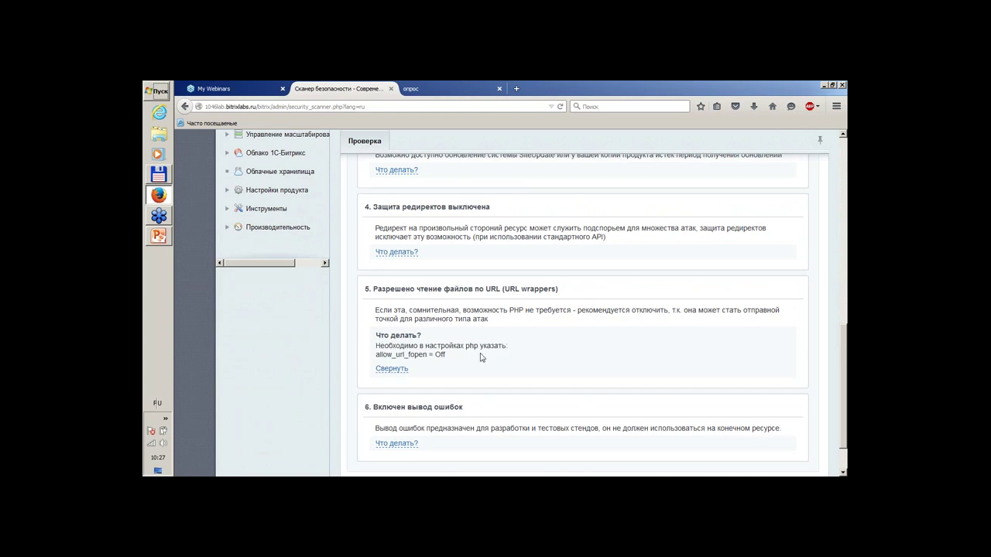
drag(457, 354, 404, 360)
click(447, 354)
scroll(470, 333, down, 1)
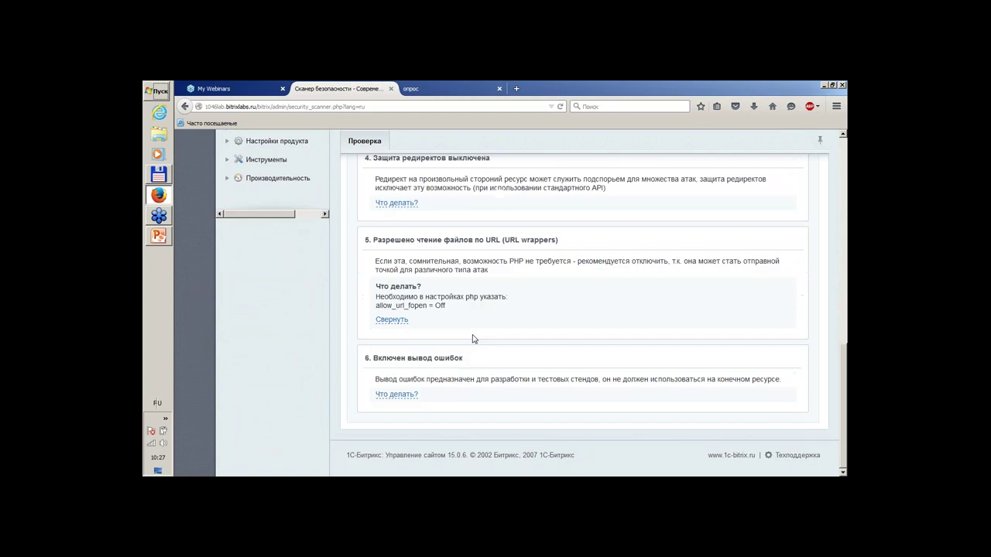
Step: Open Панель безопасности under Проактивная защита and examine the scanner summary and the parameters of the Стандартный and Высокий security levels
scroll(474, 339, up, 10)
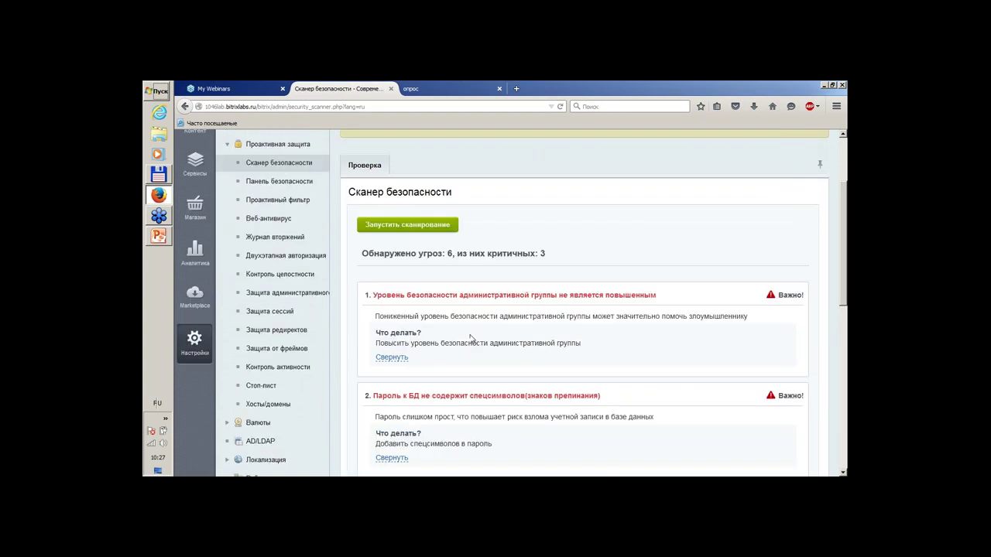
click(304, 185)
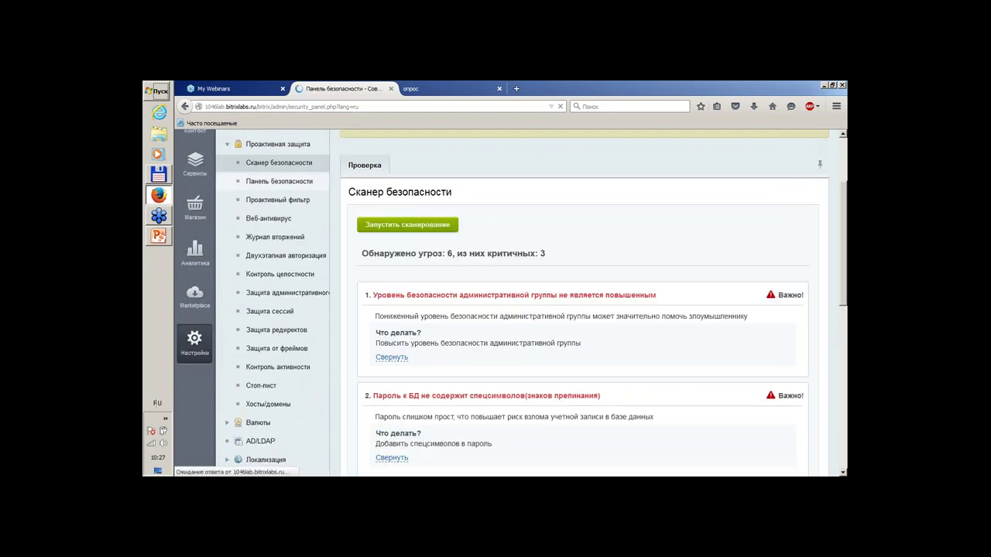
scroll(402, 232, down, 2)
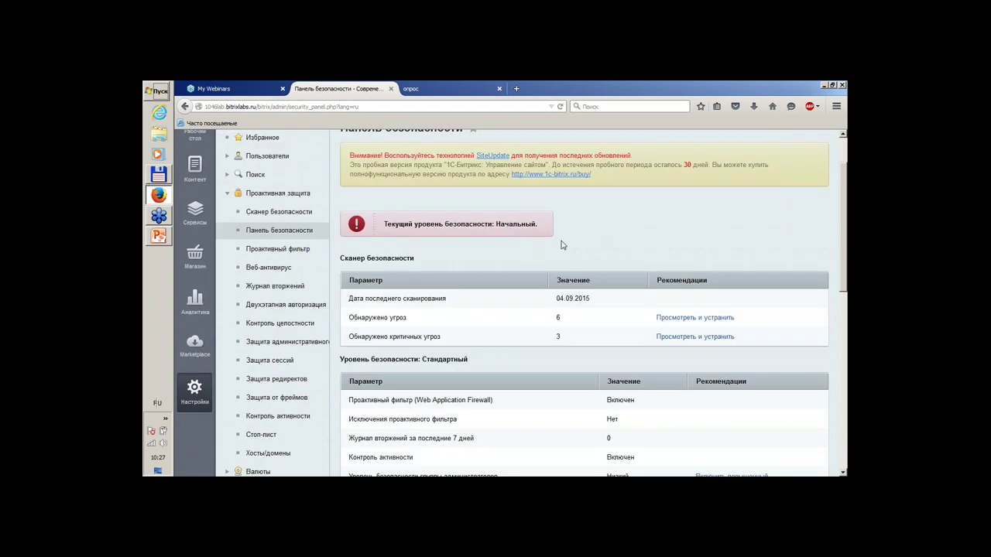
scroll(603, 224, down, 2)
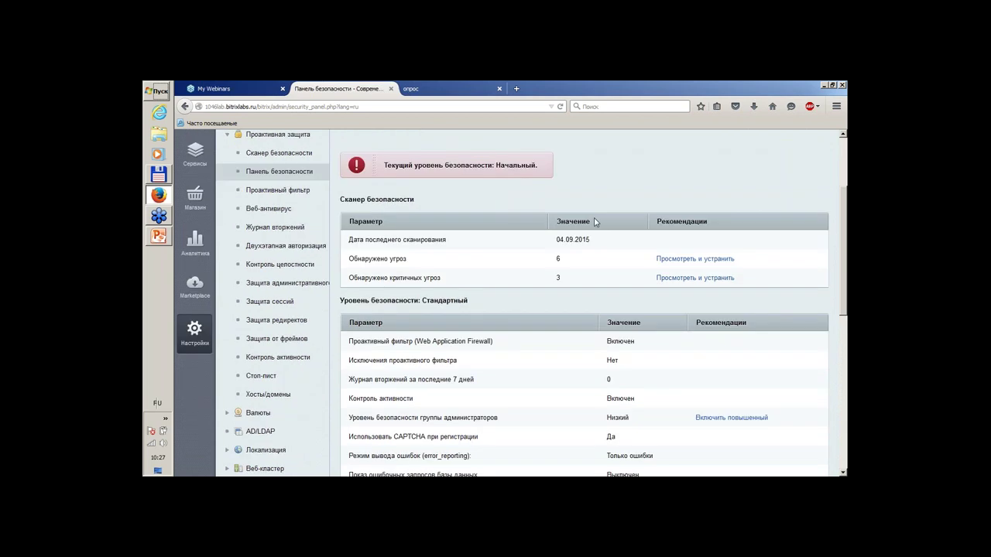
scroll(594, 222, down, 2)
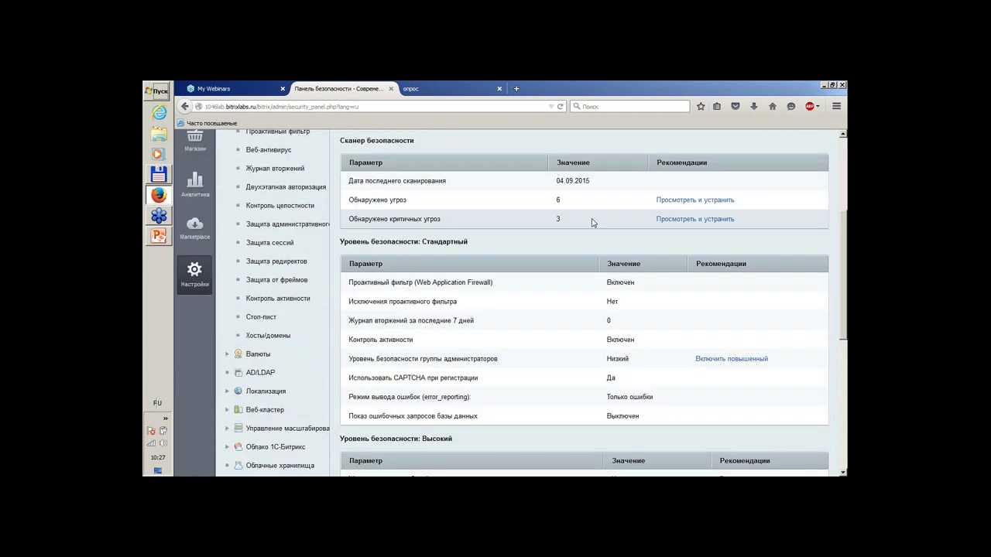
scroll(592, 223, down, 2)
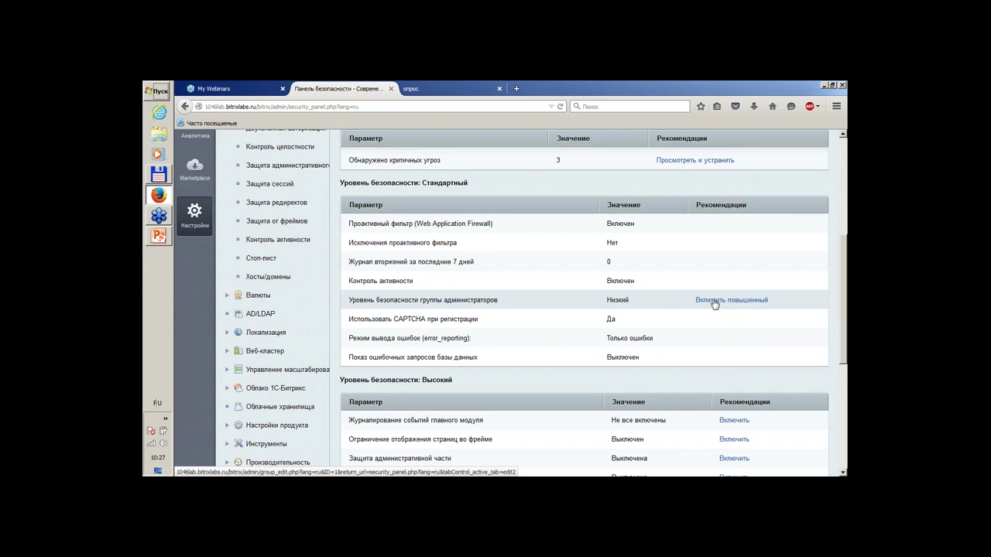
scroll(548, 258, up, 1)
scroll(699, 285, up, 5)
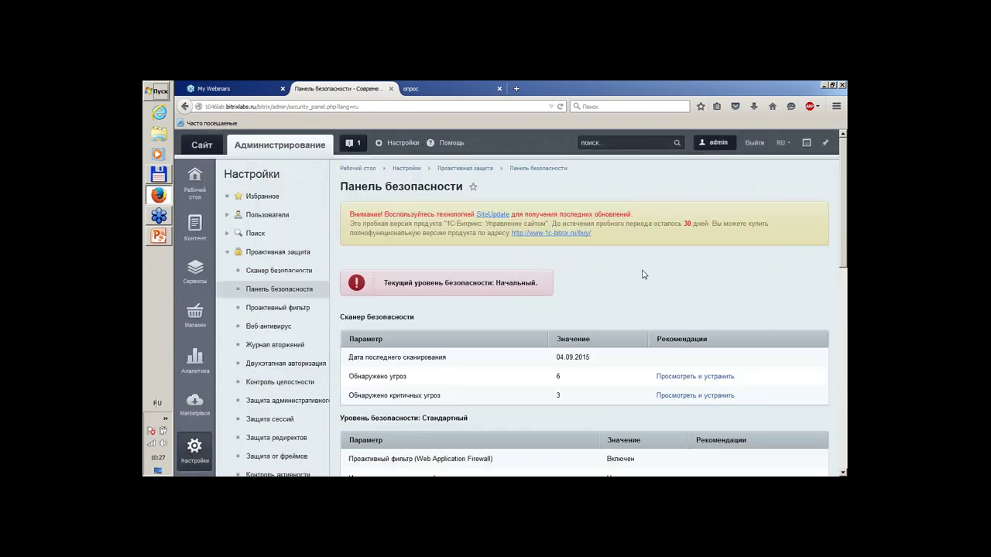
Step: Review the security panel's current level, parameter values and recommendations once more from top to bottom
scroll(699, 285, down, 1)
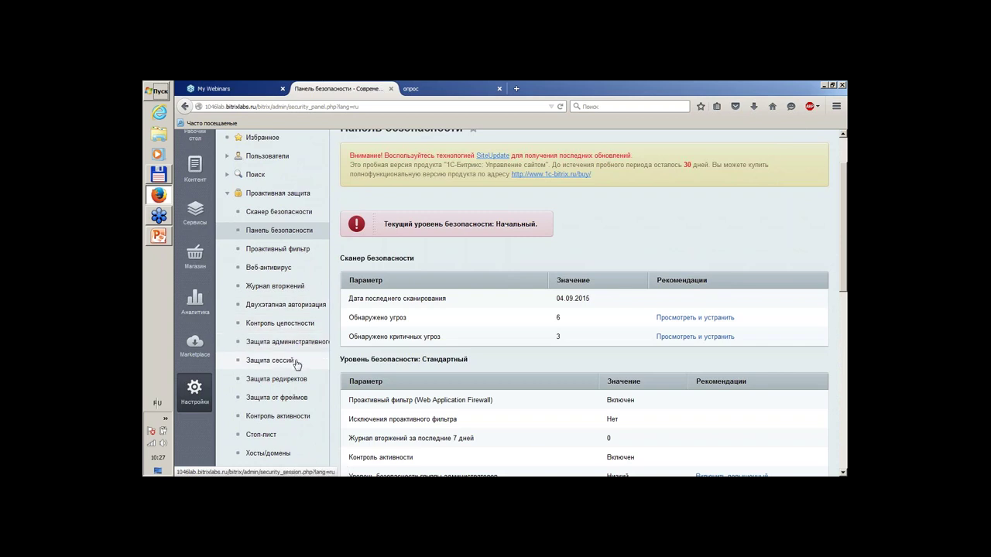
scroll(465, 325, down, 2)
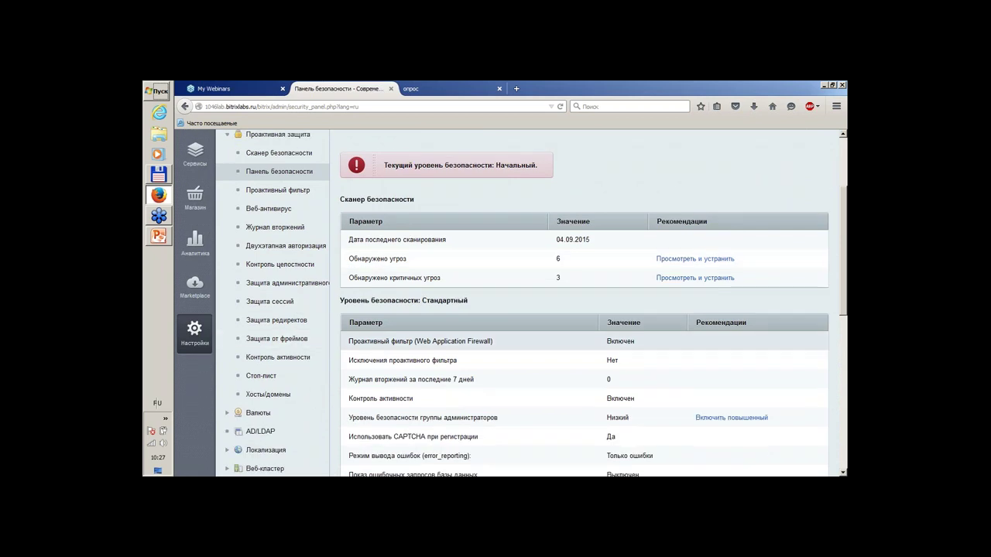
scroll(291, 238, down, 3)
scroll(291, 238, up, 3)
scroll(560, 281, up, 4)
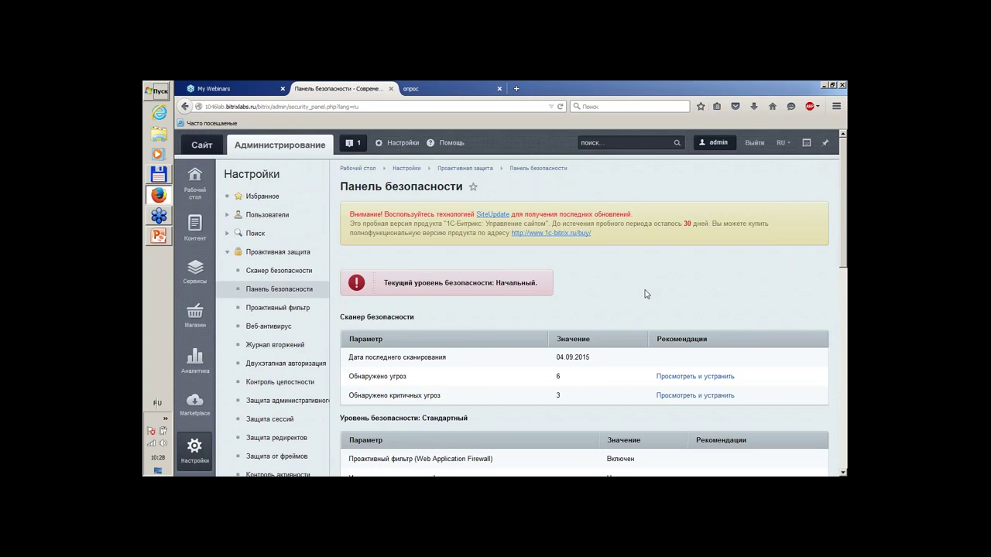
scroll(647, 294, down, 3)
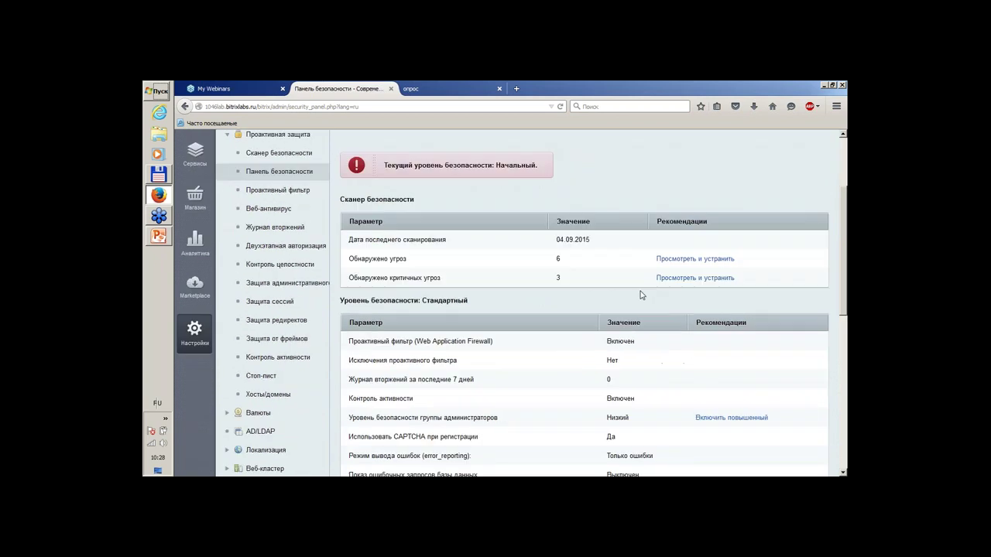
scroll(639, 297, up, 3)
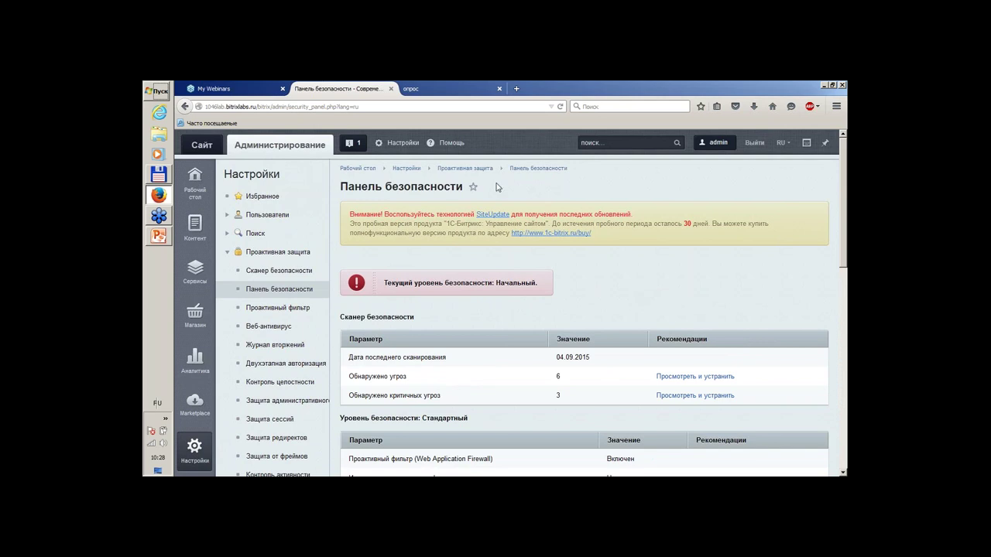
Step: Consult the online user documentation on Панель безопасности, close it and switch to the PowerPoint presentation
click(452, 144)
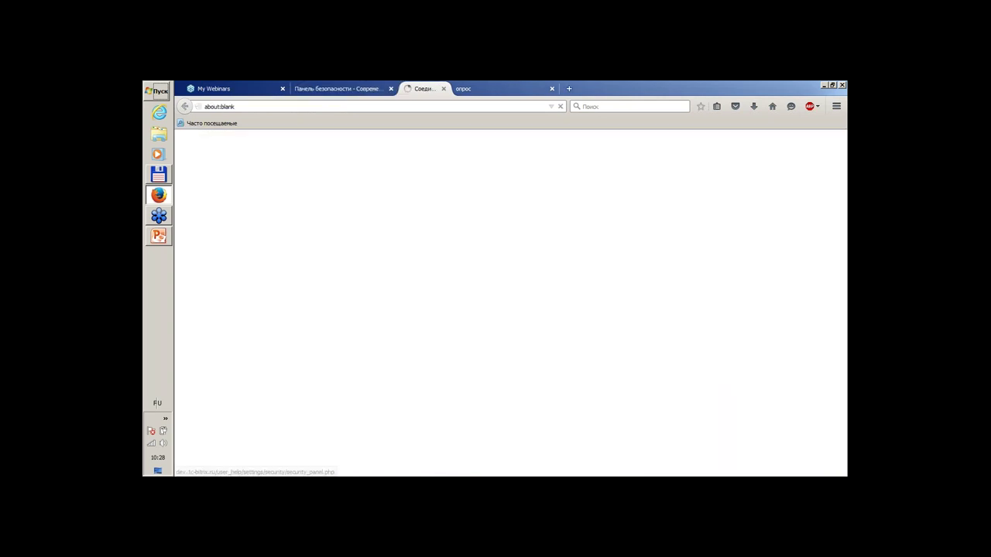
scroll(585, 200, down, 5)
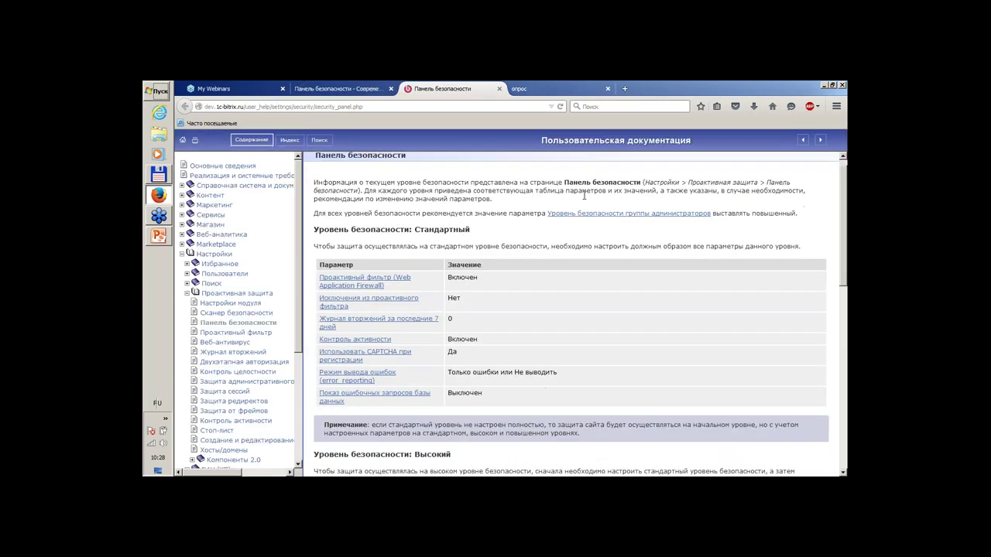
scroll(582, 199, up, 5)
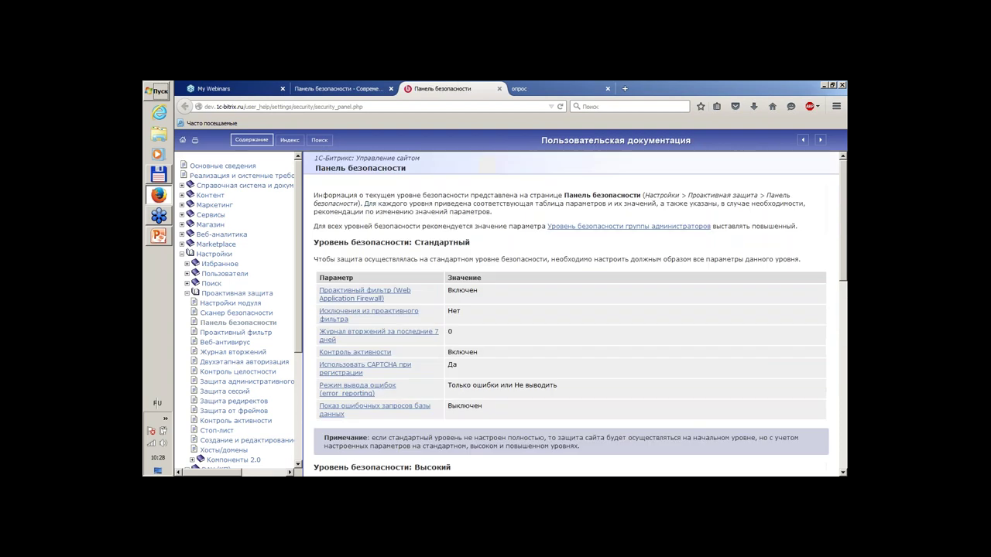
click(499, 89)
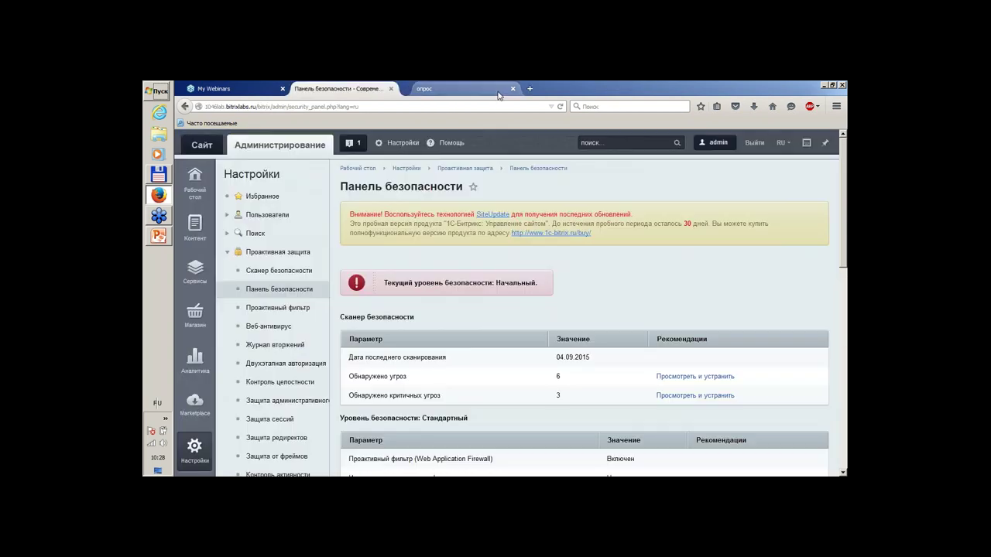
click(158, 237)
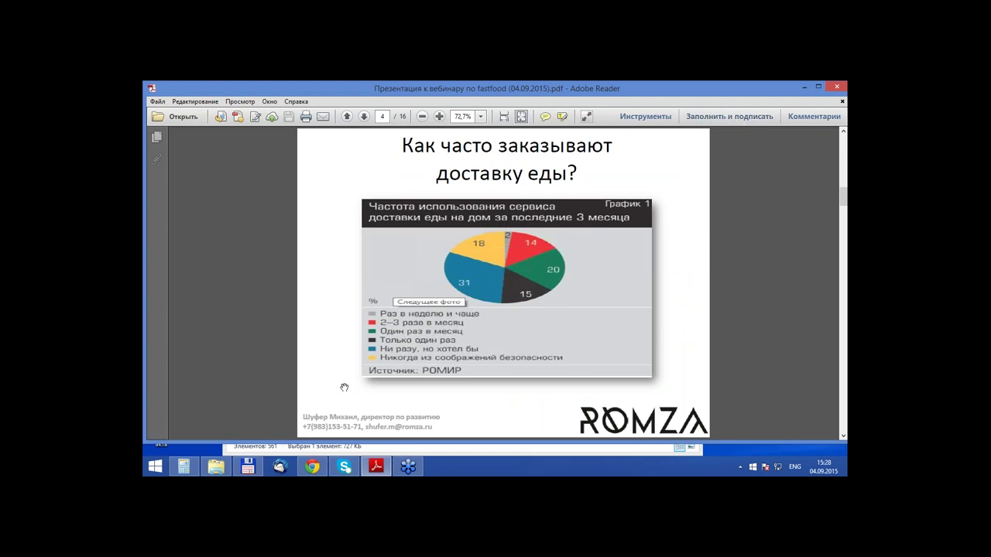
Step: Switch to Chrome, show the team members on the romza.ru employees page and return to the fastfood webinar presentation in Adobe Reader
click(312, 467)
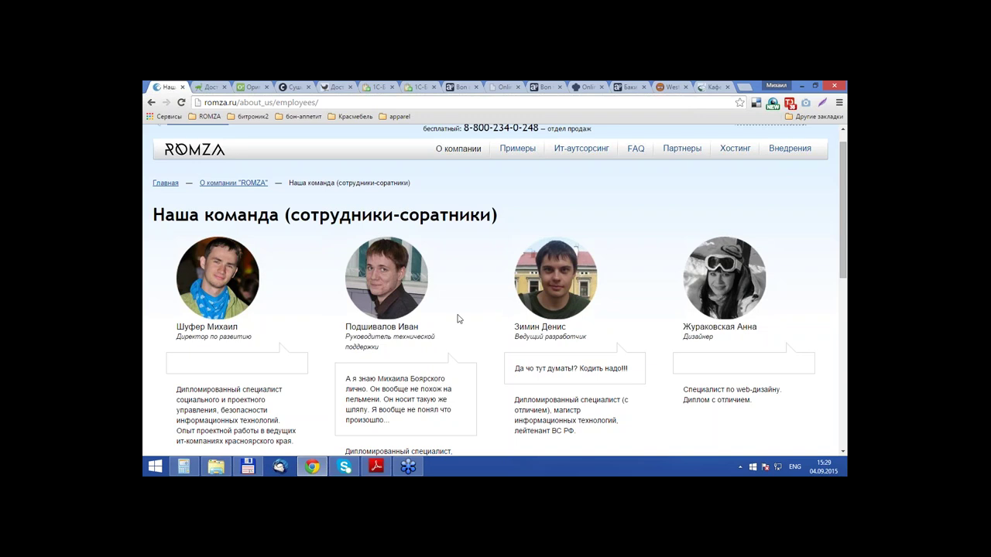
scroll(457, 319, down, 3)
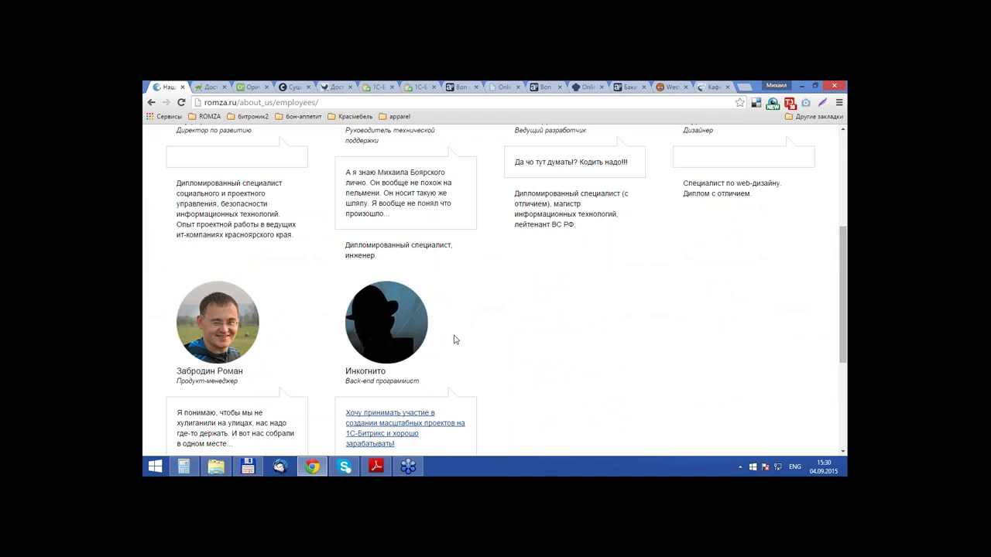
scroll(455, 340, down, 1)
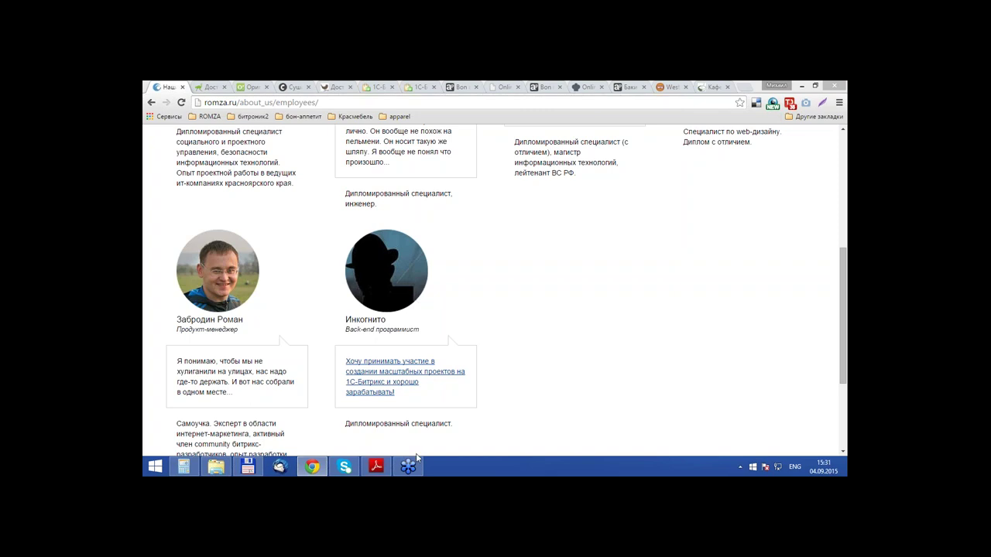
click(387, 471)
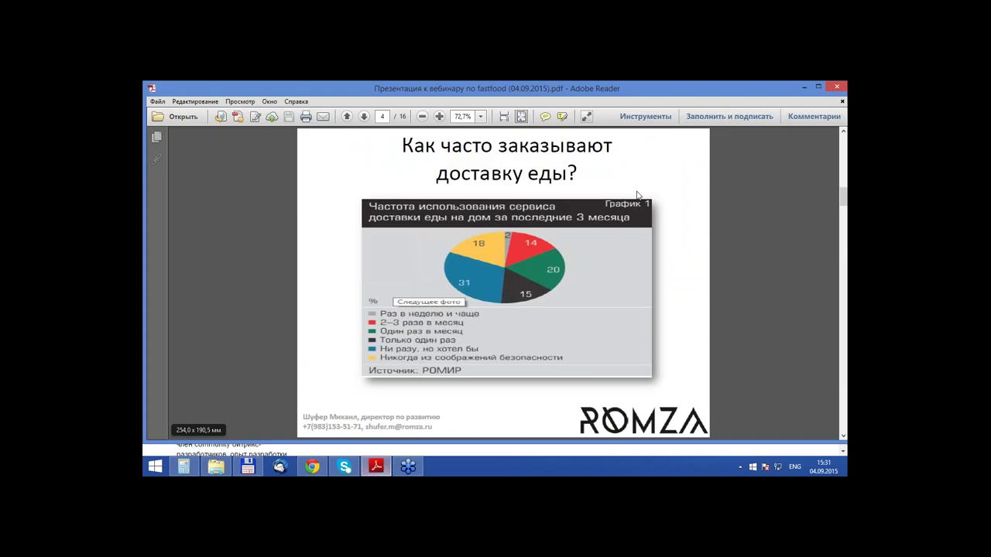